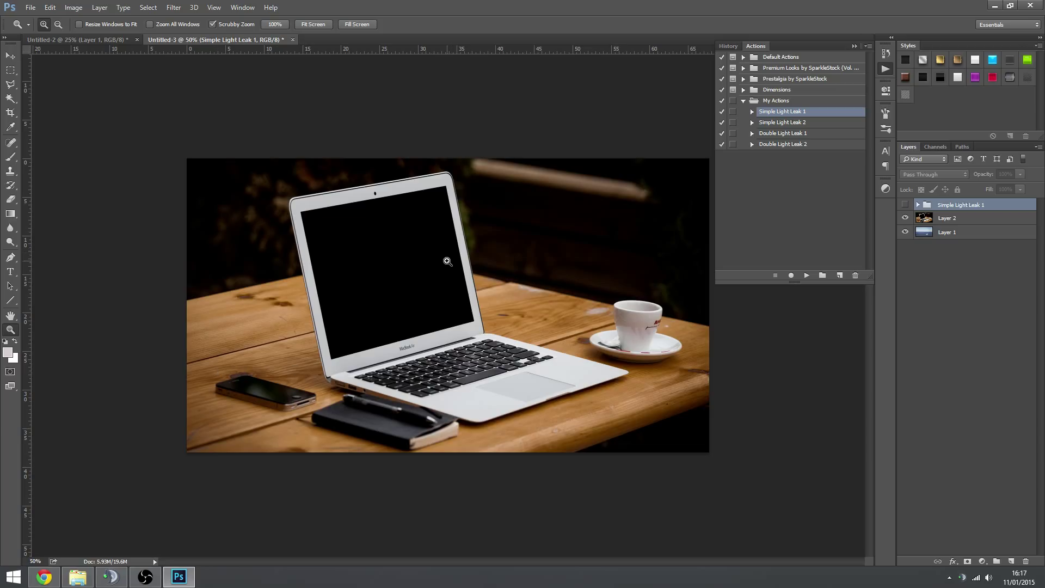
- Switch to Chrome and search Google Images for "light leak" in a new browser tab
left_click(853, 46)
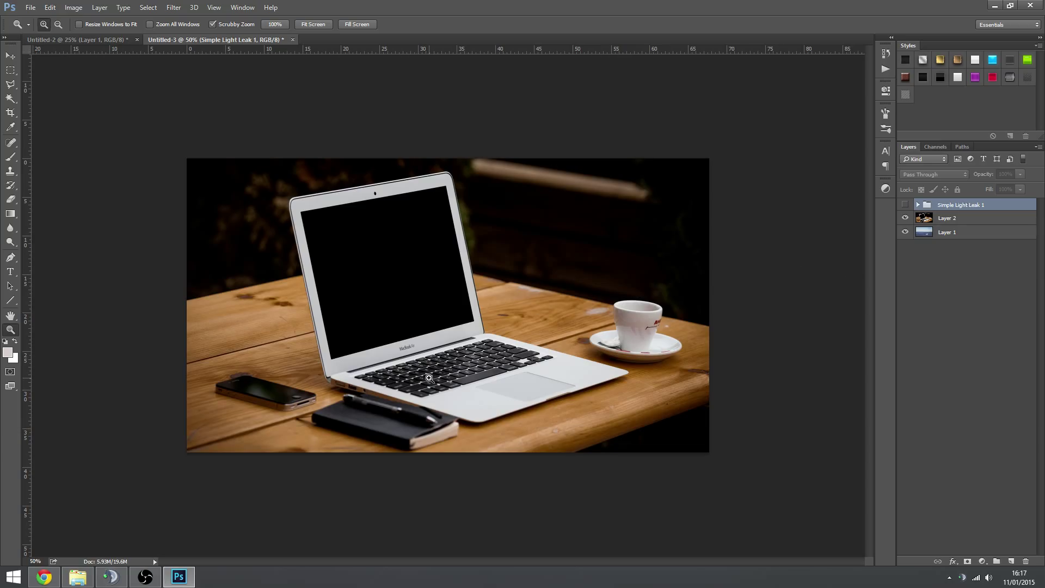
left_click(44, 578)
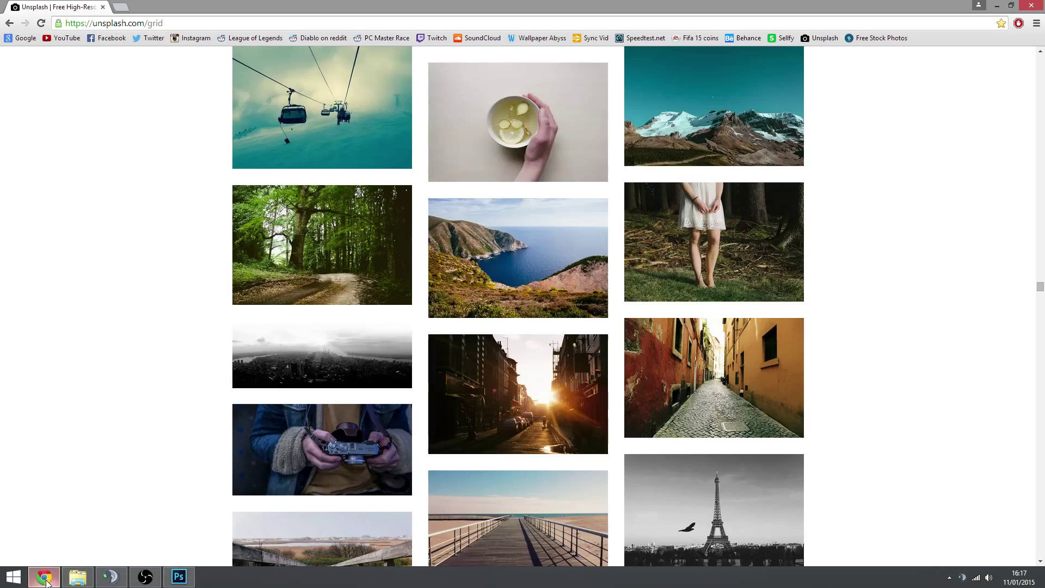
left_click(121, 7)
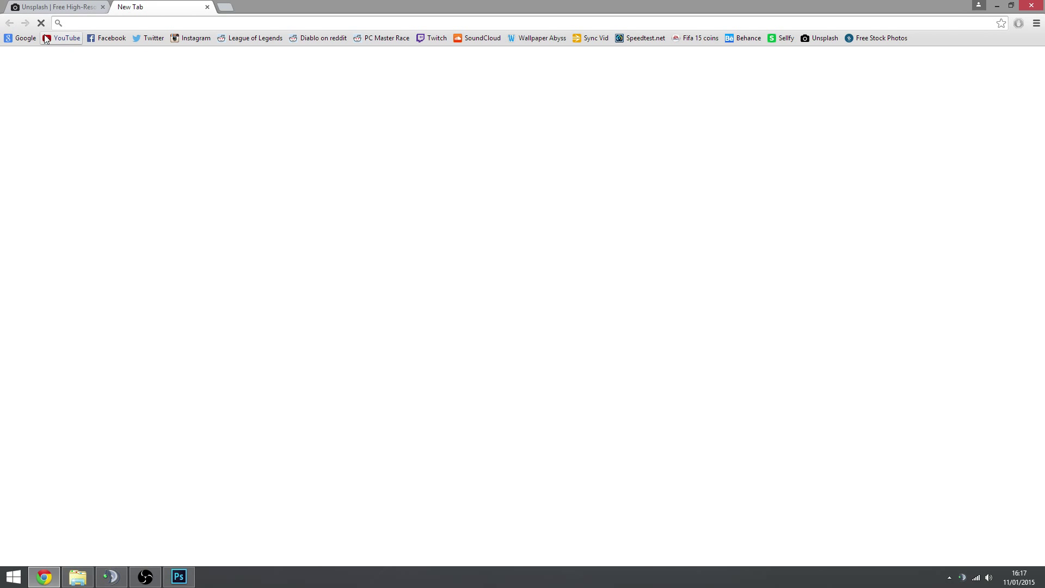
left_click(69, 39)
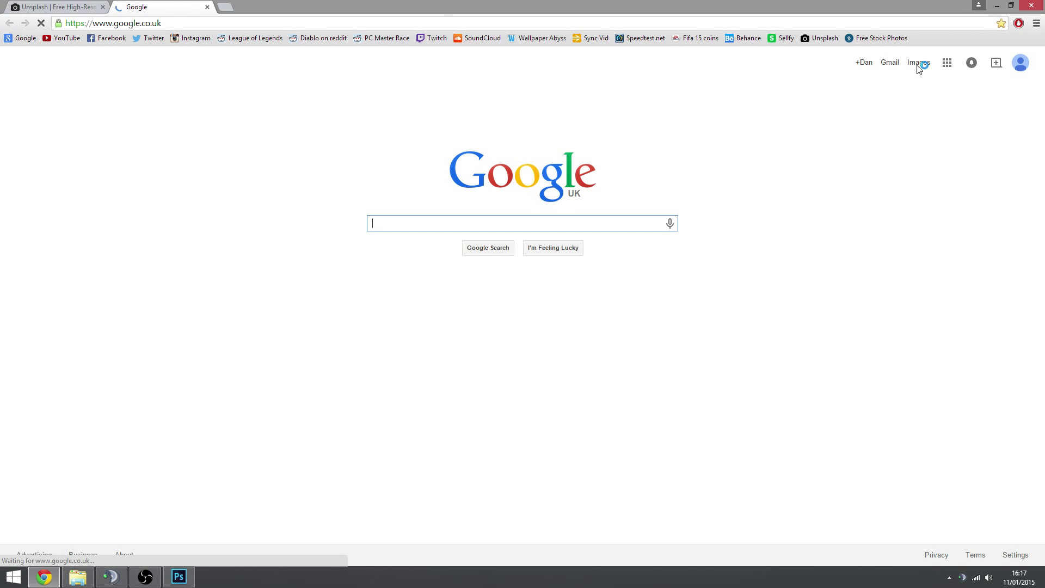
left_click(922, 63)
left_click(585, 223)
type("light leak")
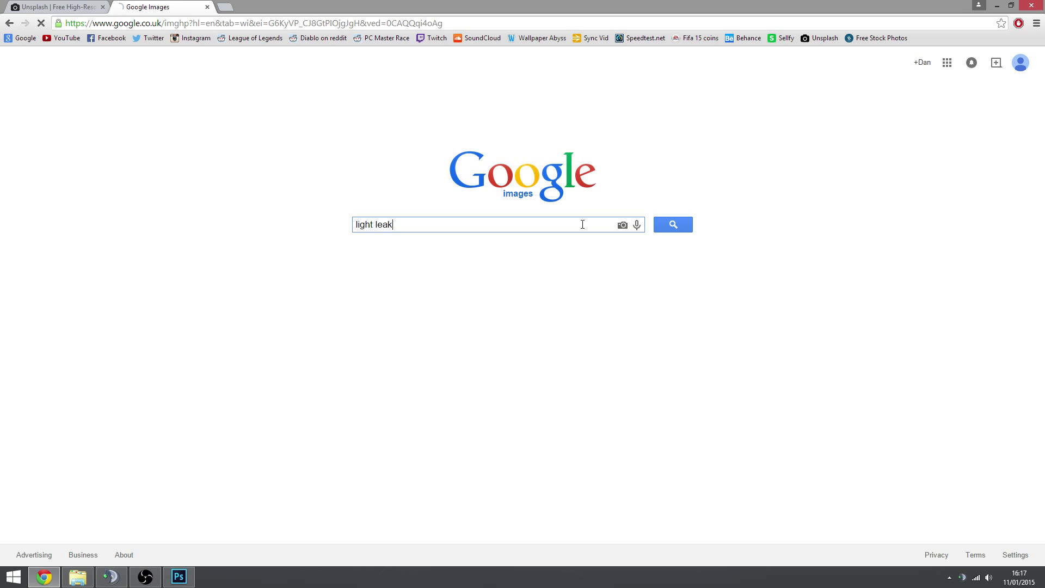
key("Return")
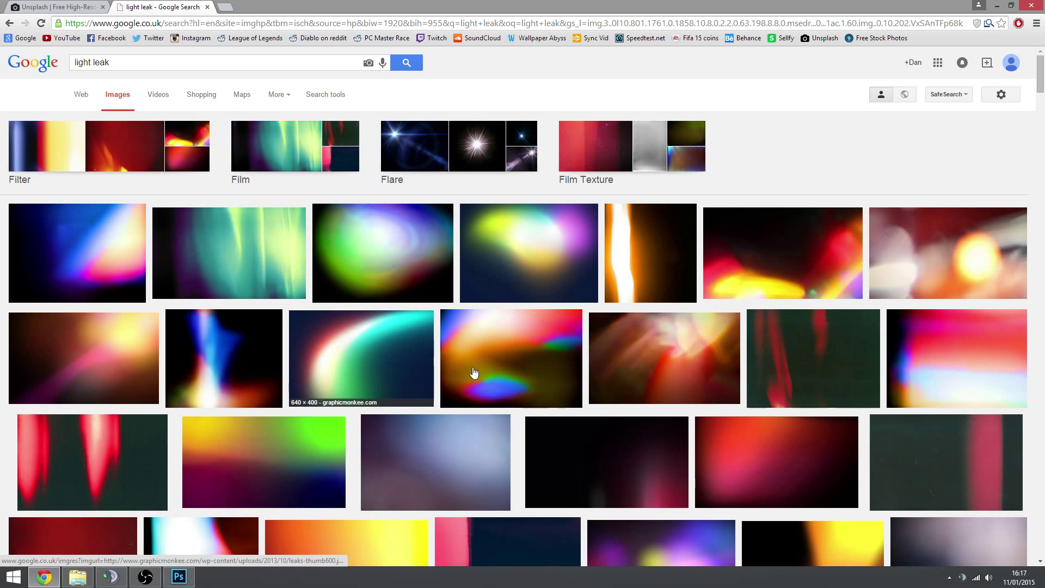
- Look through the light leak image results for examples of the effect's colours and shapes
scroll(290, 340, "down", 4)
scroll(100, 338, "down", 3)
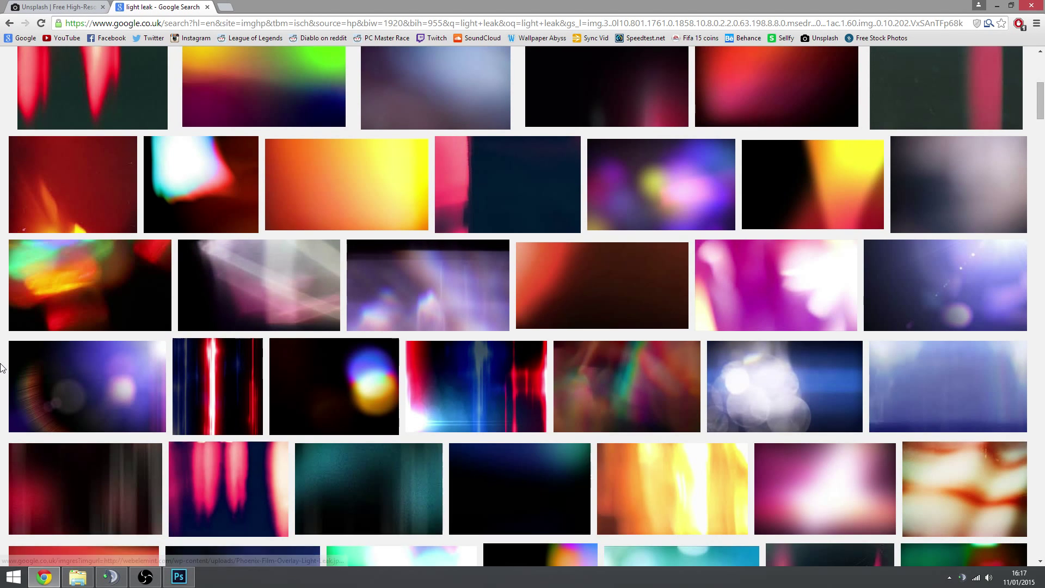
scroll(6, 374, "down", 15)
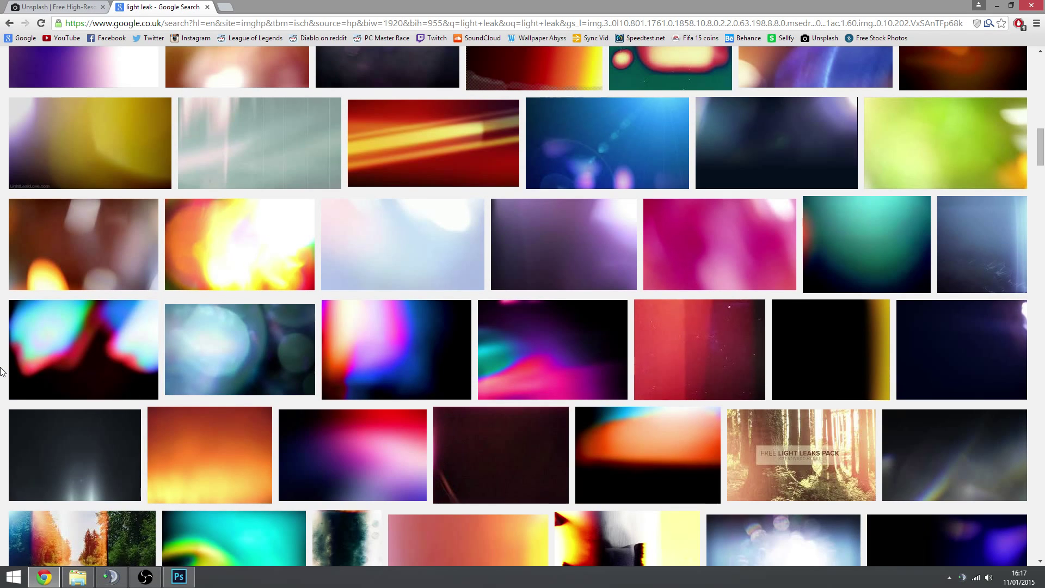
scroll(1, 374, "down", 15)
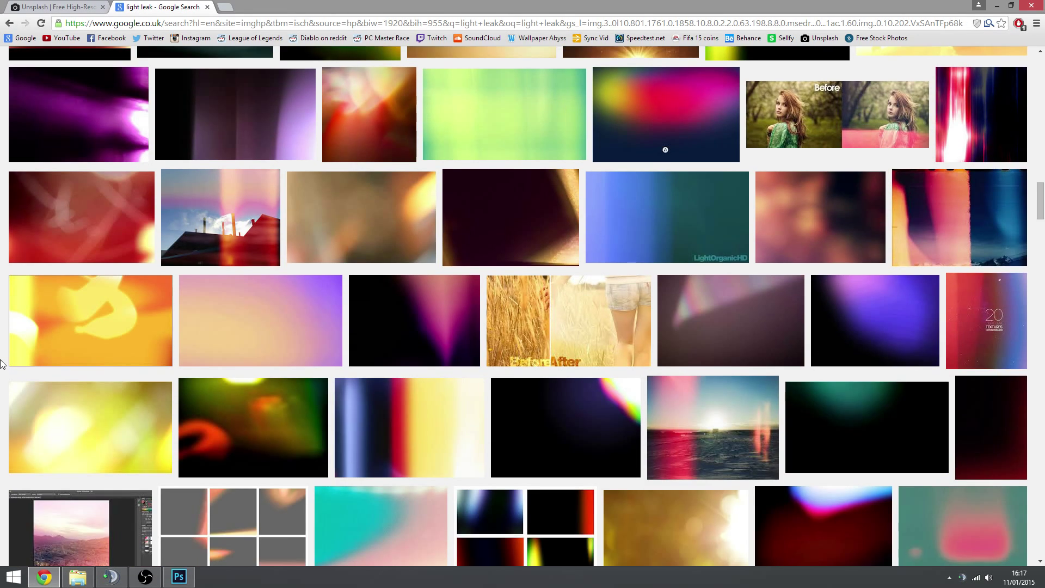
scroll(1, 362, "down", 15)
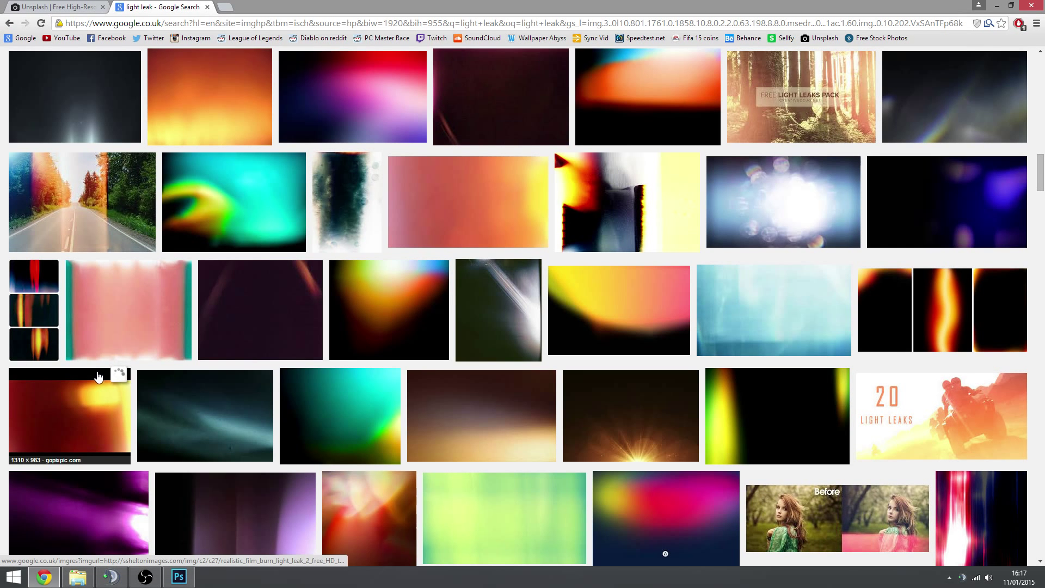
scroll(2, 378, "up", 16)
scroll(2, 379, "up", 8)
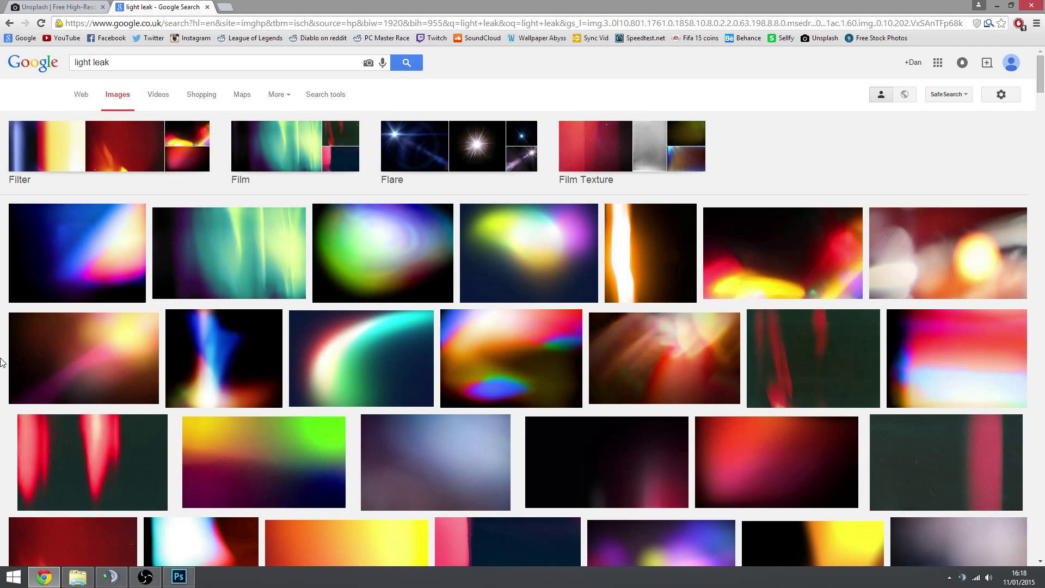
scroll(5, 370, "down", 9)
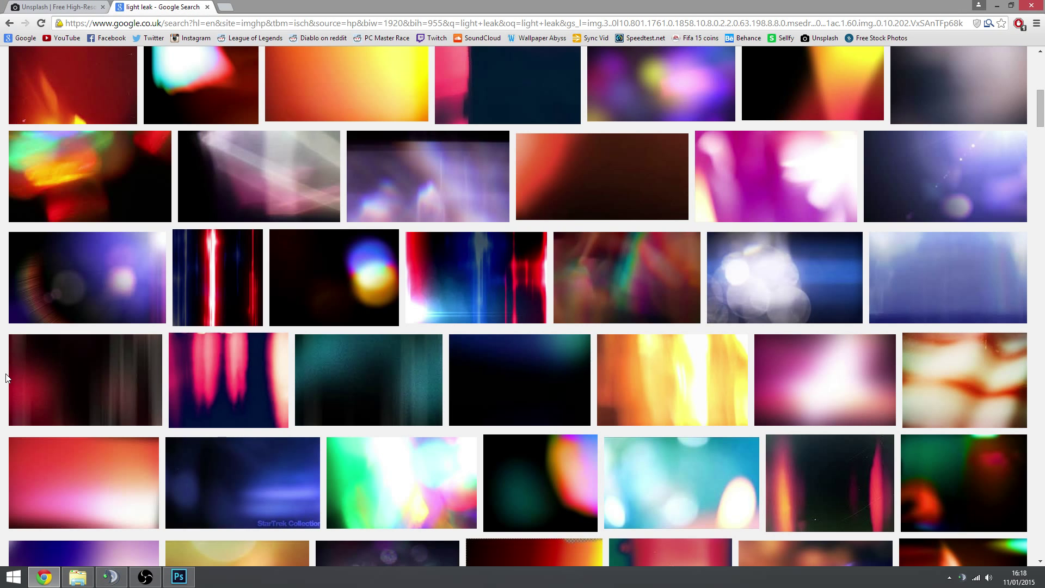
scroll(2, 375, "down", 10)
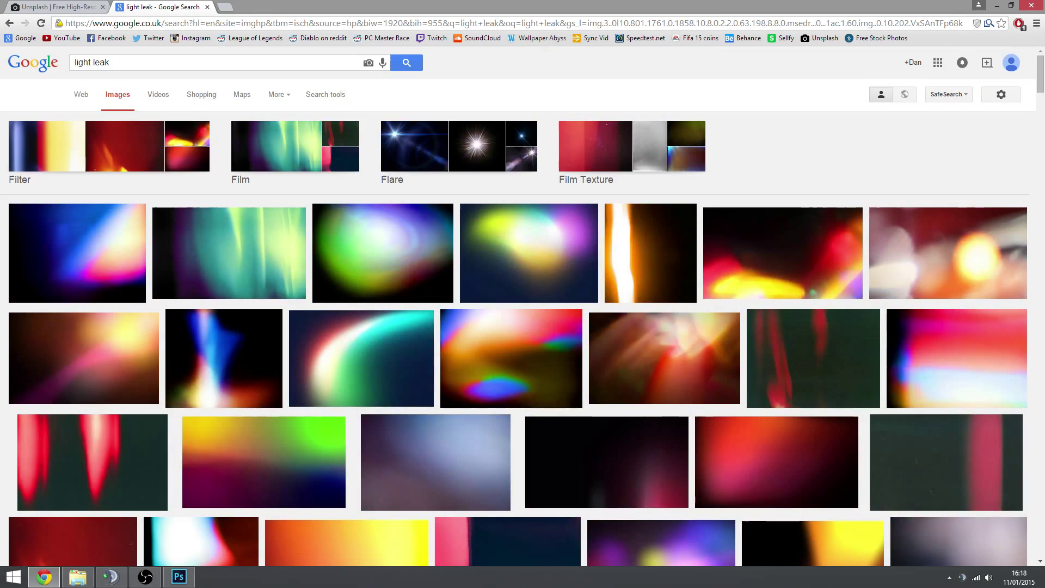
- Close the image search and browse the Unsplash photo grid for suitable stock photos
left_click(82, 6)
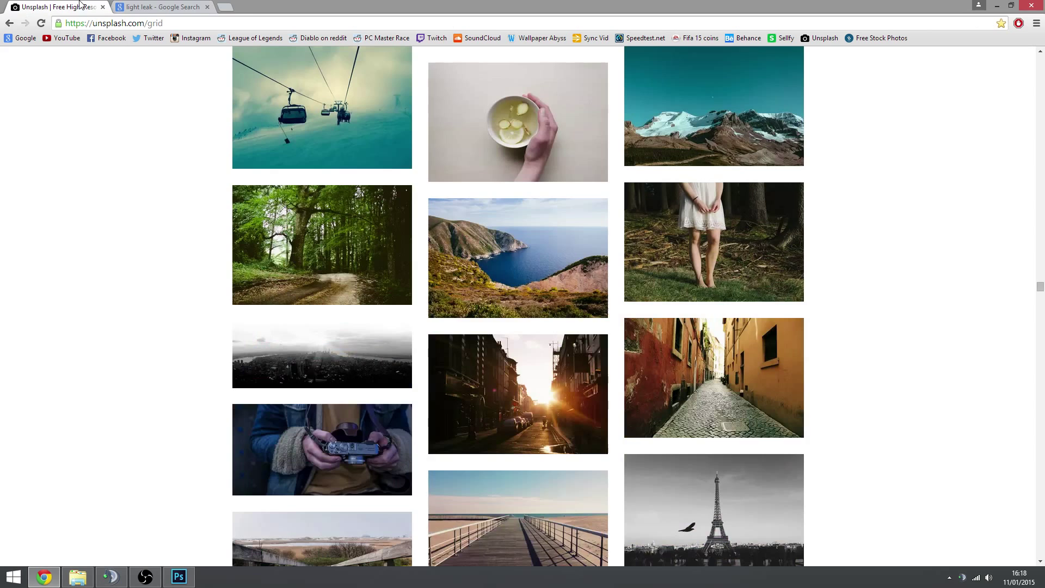
middle_click(160, 4)
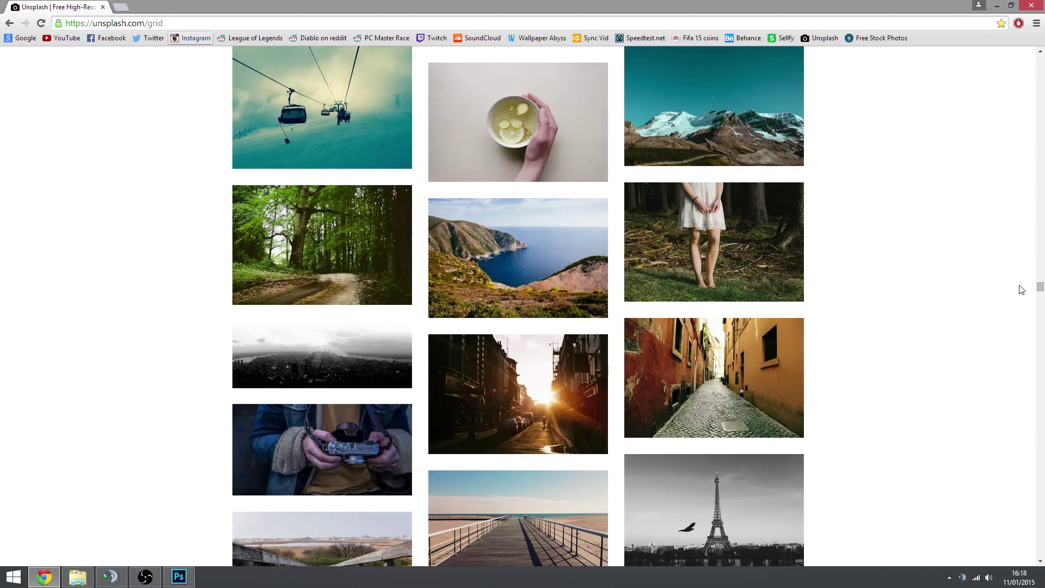
left_click_drag(1040, 289, 1043, 269)
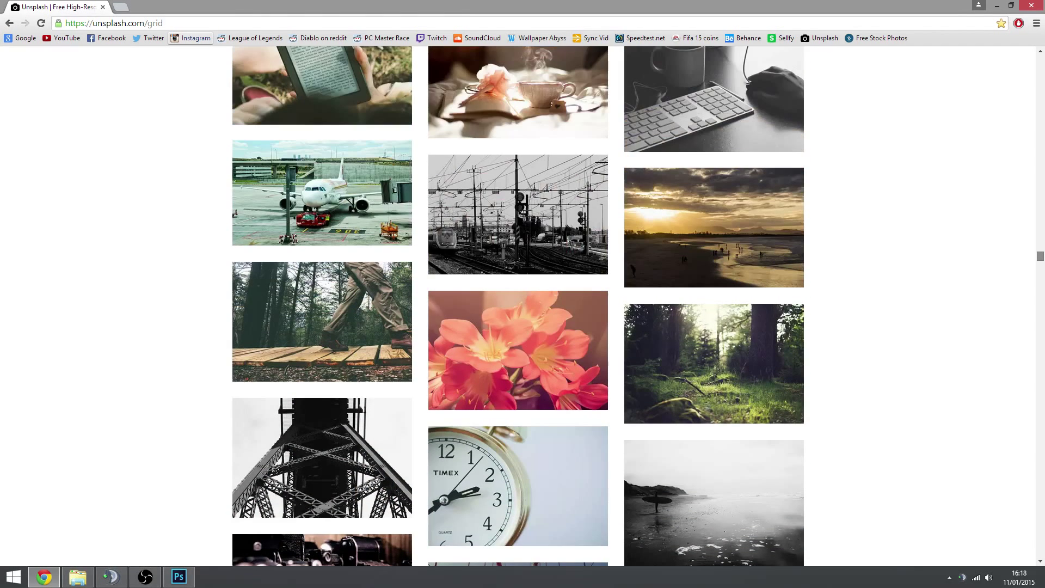
left_click_drag(1044, 269, 1043, 268)
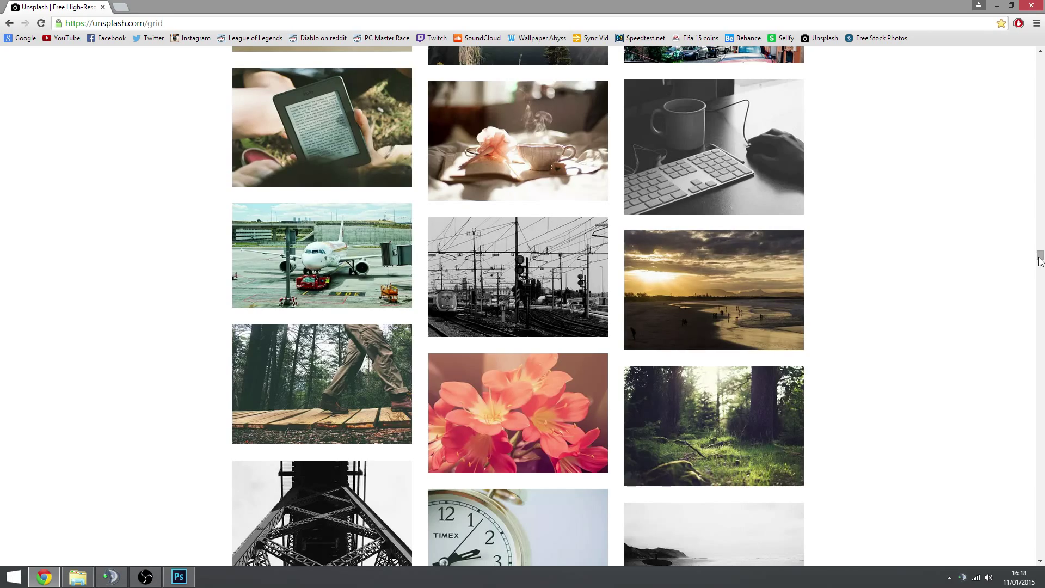
left_click_drag(1040, 257, 1015, 294)
scroll(110, 339, "down", 6)
scroll(108, 338, "down", 13)
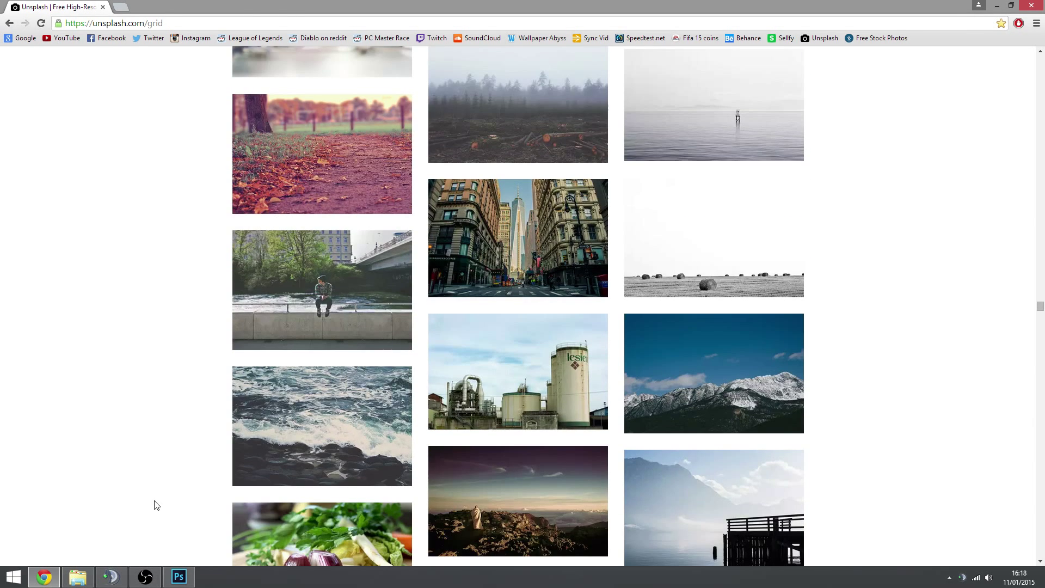
- Switch to Photoshop and examine the laptop photo on Layer 2 and the sea photo on Layer 1 by toggling Layer 2's visibility
left_click(179, 576)
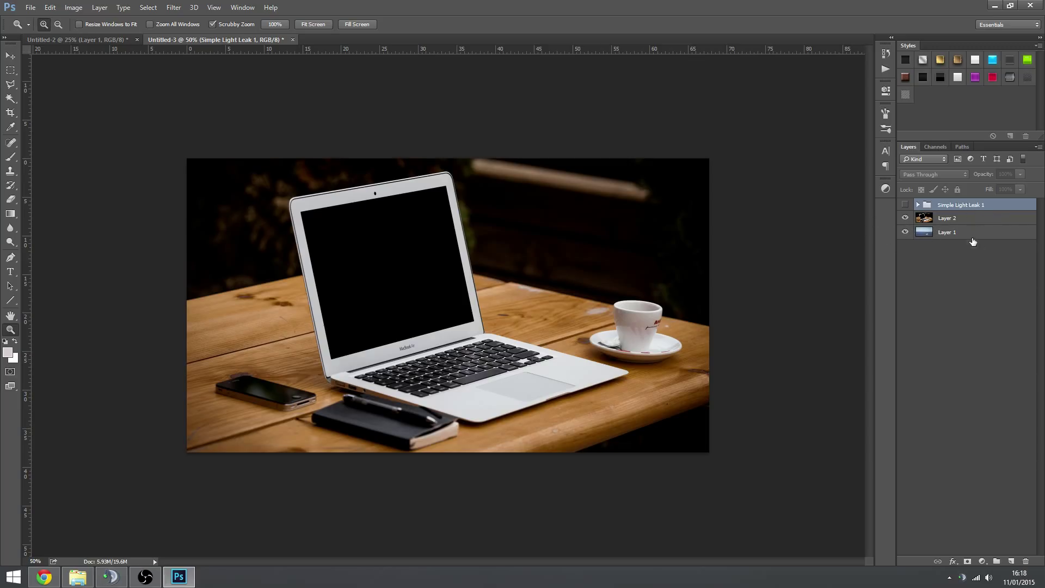
left_click(952, 221)
left_click(939, 233)
left_click(955, 220)
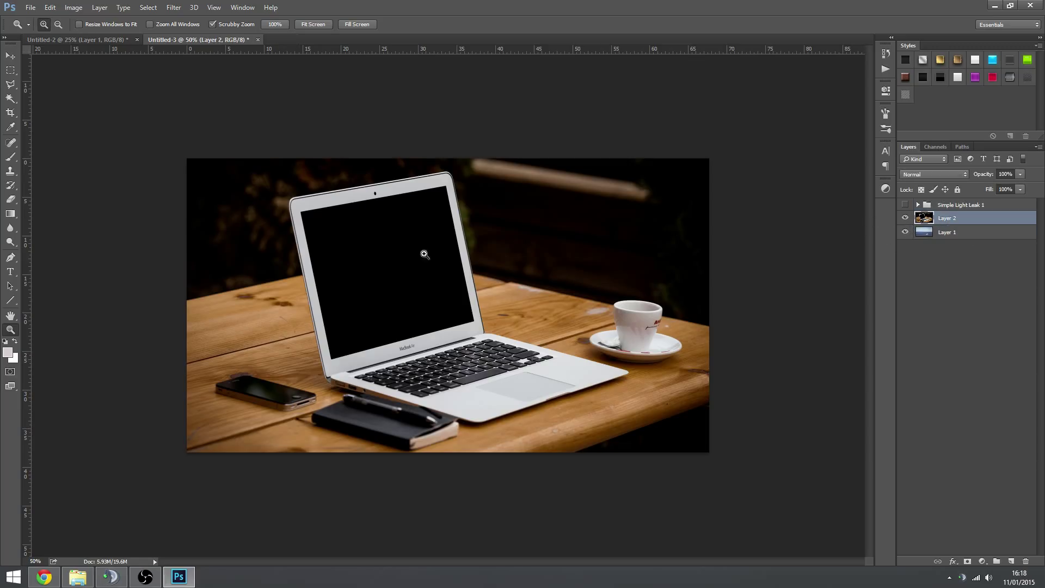
left_click(905, 218)
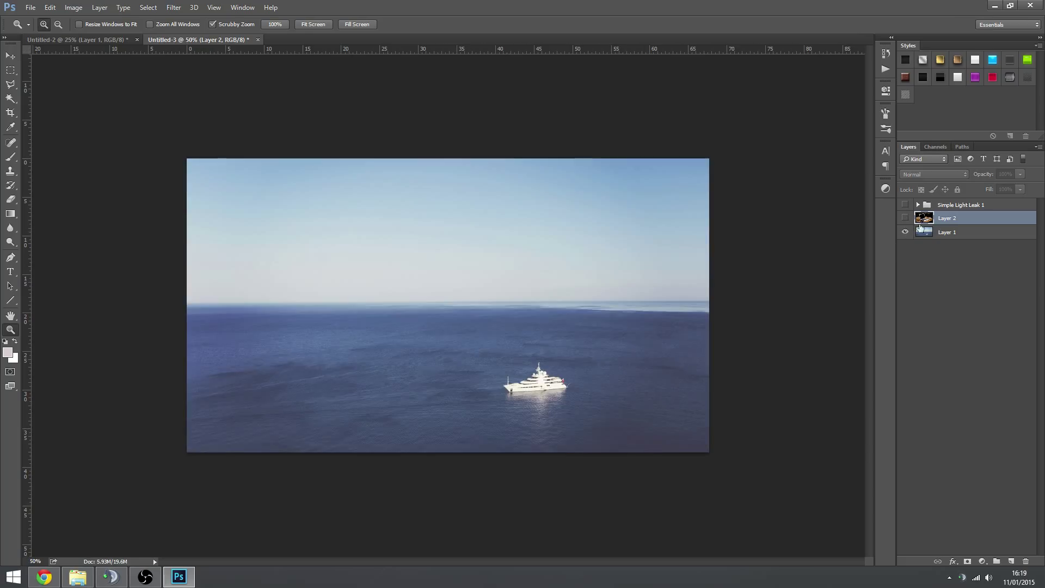
left_click(950, 233)
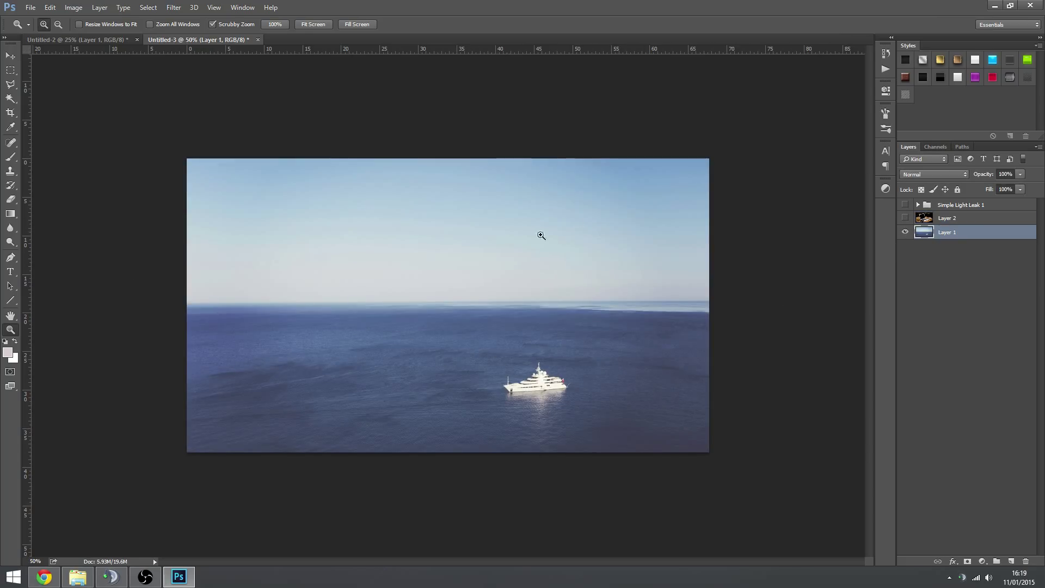
left_click(905, 217)
left_click(950, 218)
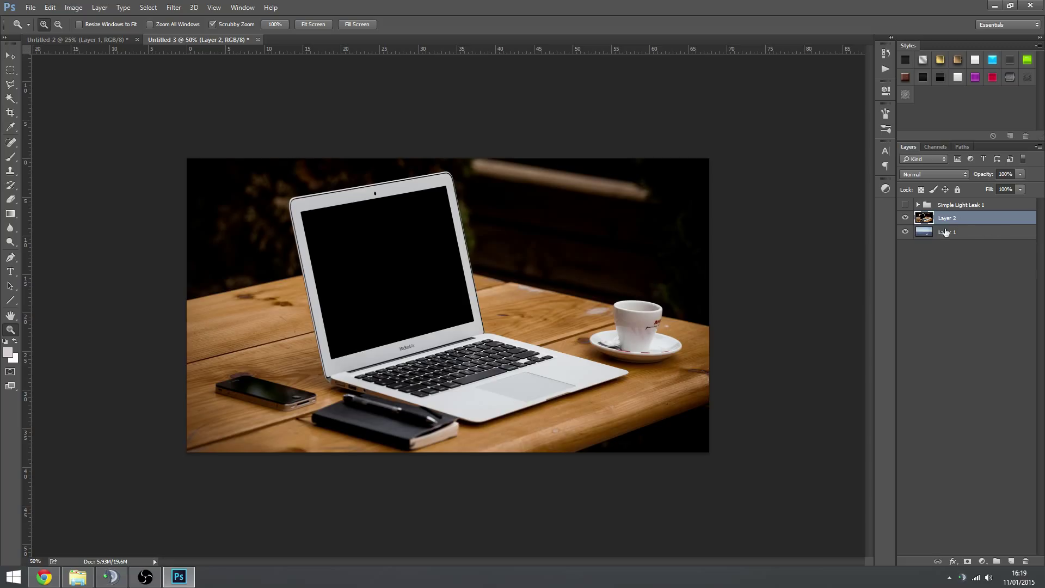
- Show the Simple Light Leak 1 group and compare its effect over the laptop photo and the sea photo
left_click(905, 205)
left_click(989, 262)
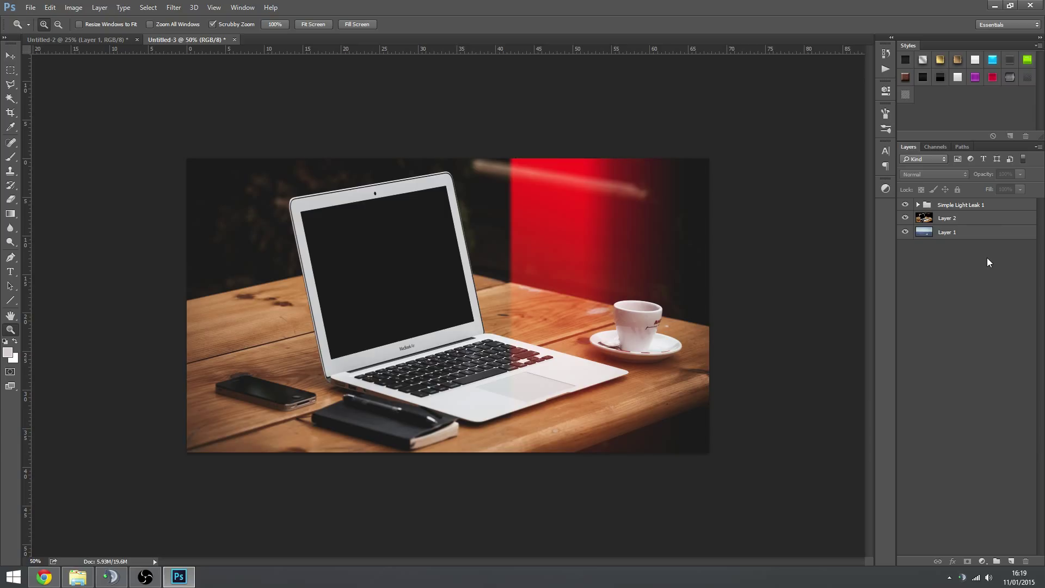
left_click(946, 206)
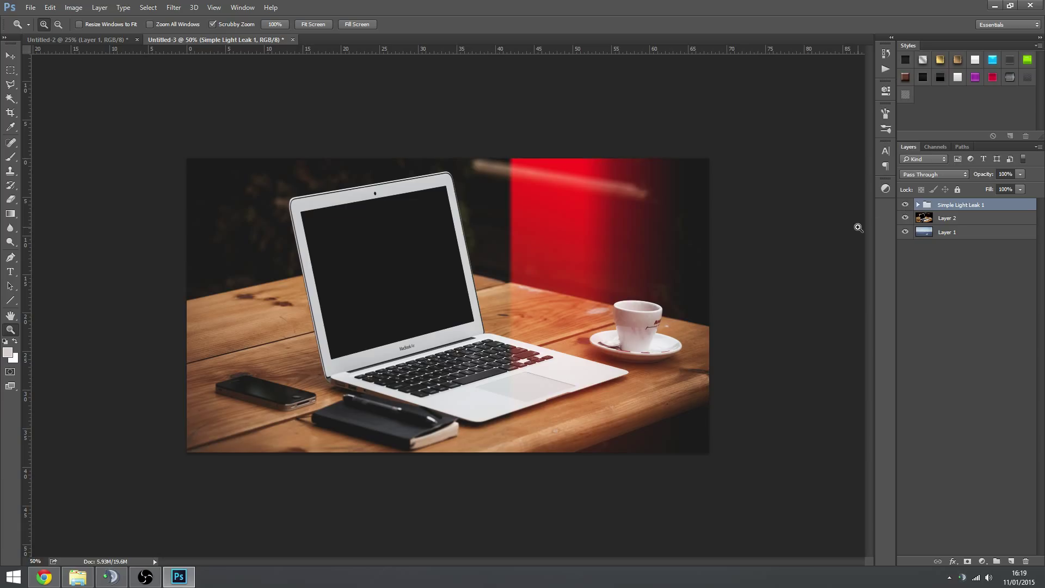
left_click(905, 218)
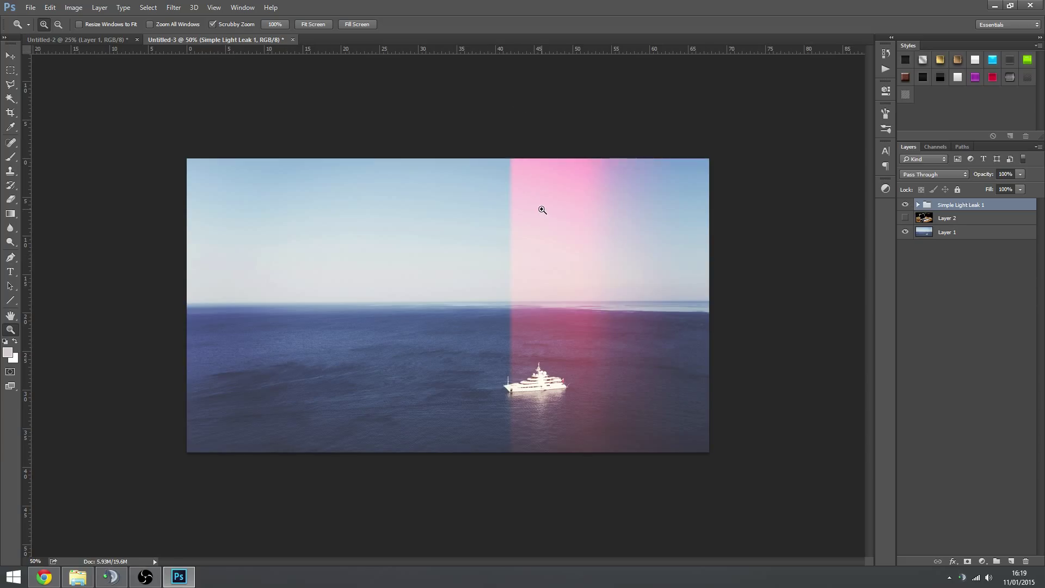
left_click(905, 218)
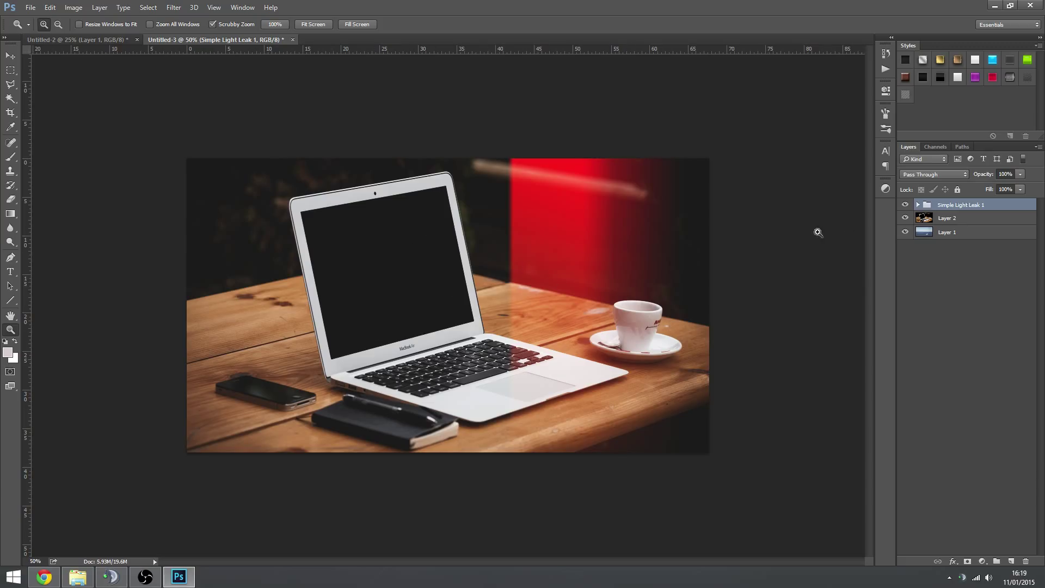
left_click(906, 232)
left_click(905, 218)
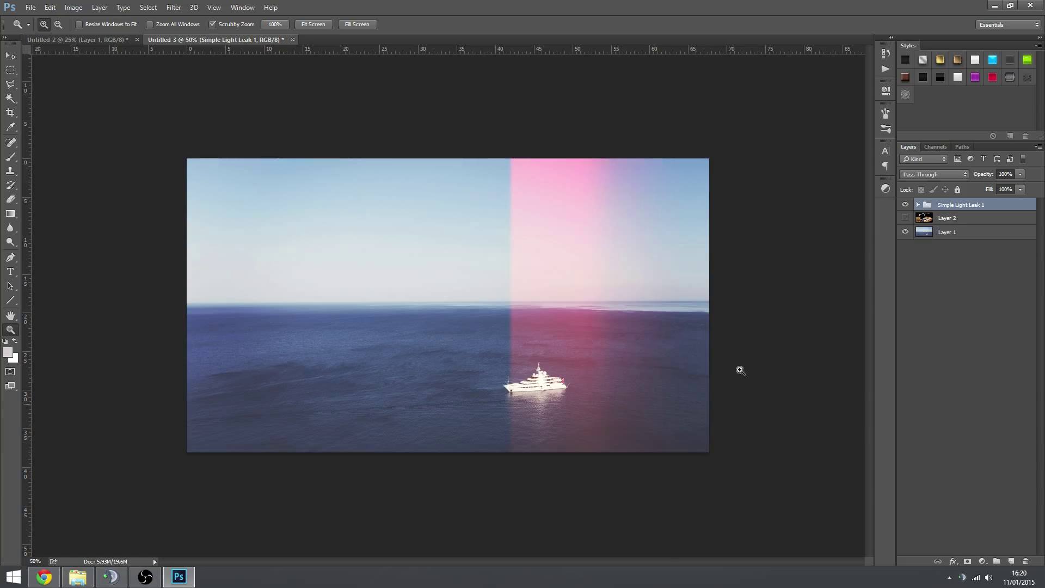
left_click(906, 218)
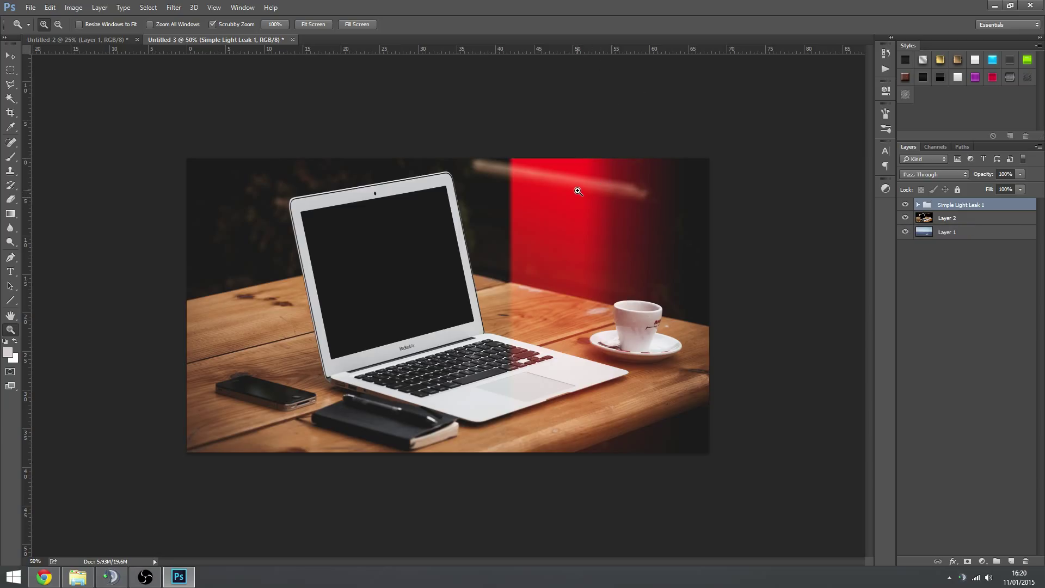
- Activate the Move tool and delete the Simple Light Leak 1 layer group
left_click(11, 56)
left_click(948, 272)
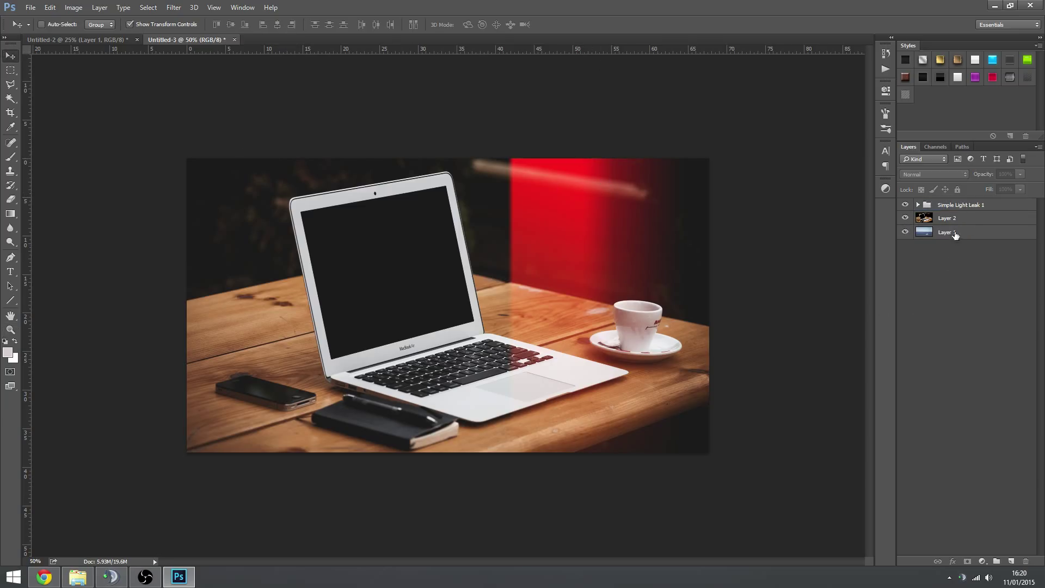
left_click(952, 206)
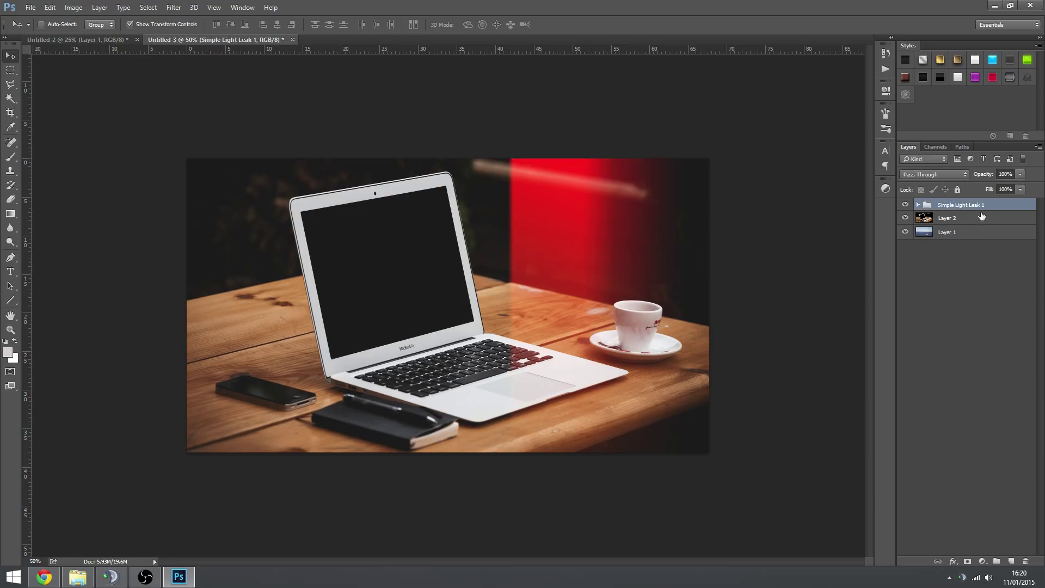
key("Delete")
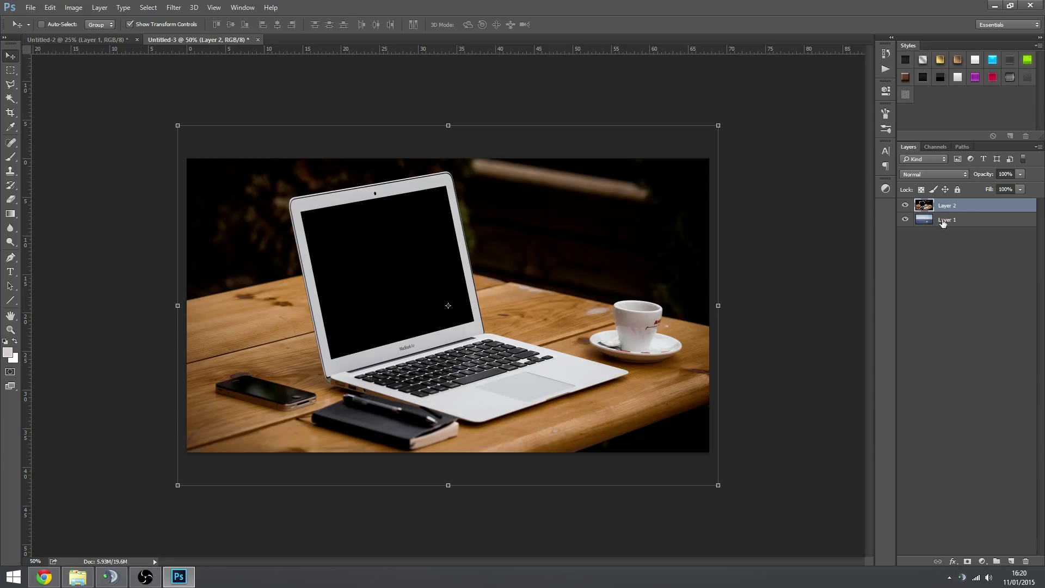
left_click(953, 219)
left_click(961, 208)
left_click(953, 258)
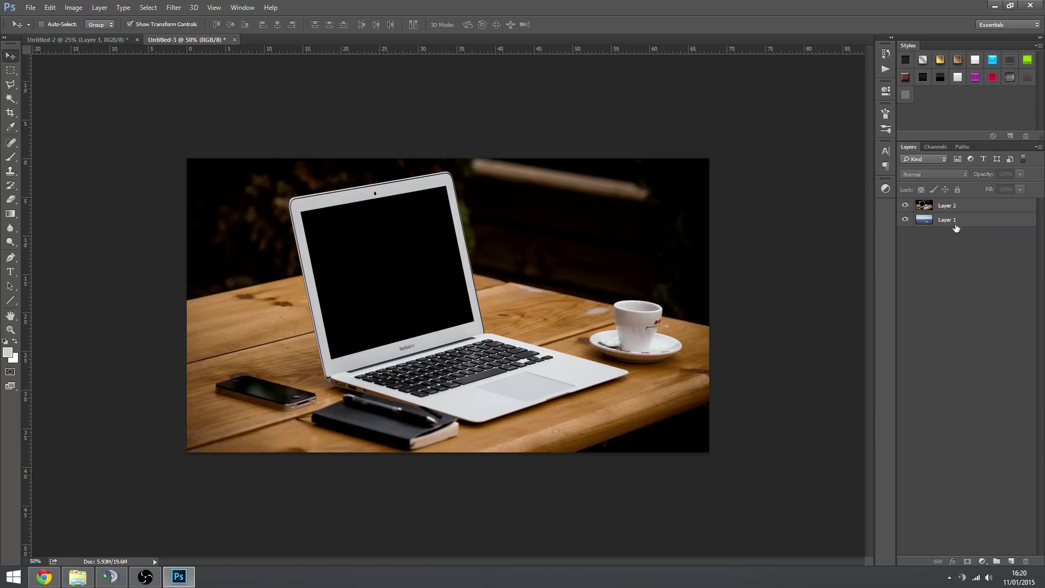
left_click(958, 220)
left_click(964, 209)
left_click(950, 256)
left_click(956, 208)
left_click(947, 248)
left_click(957, 208)
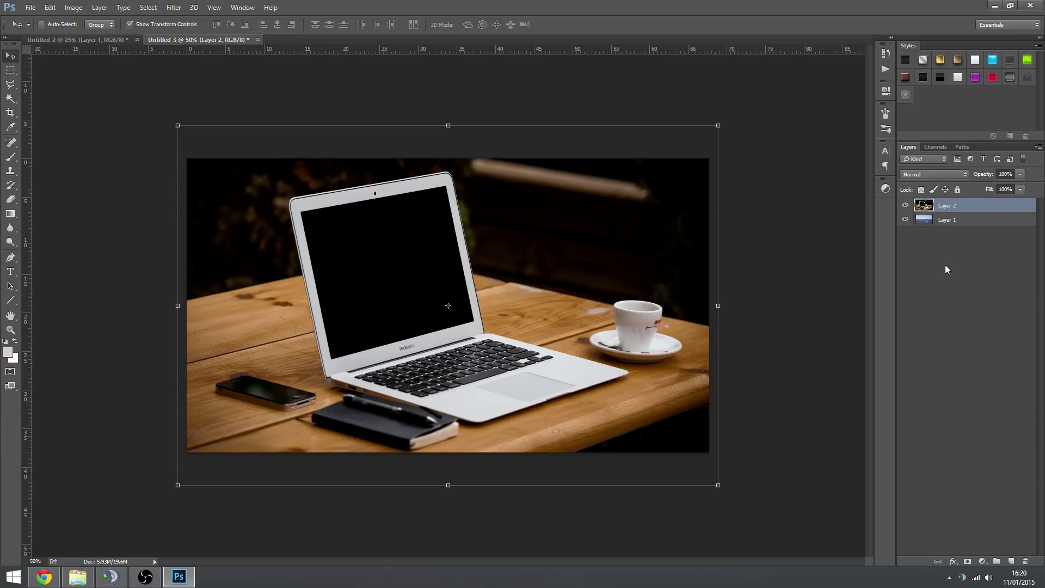
left_click(945, 265)
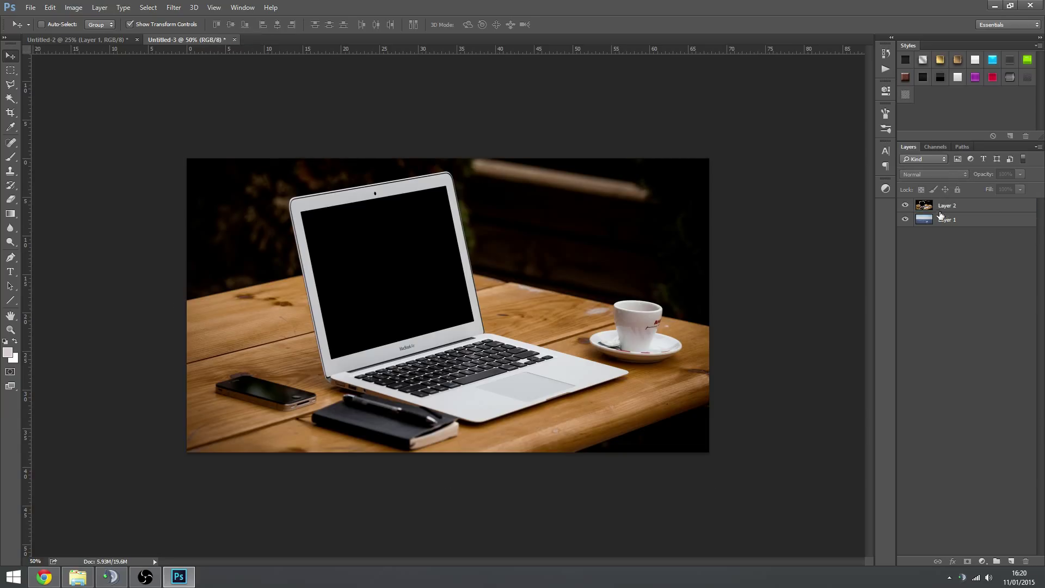
left_click(983, 559)
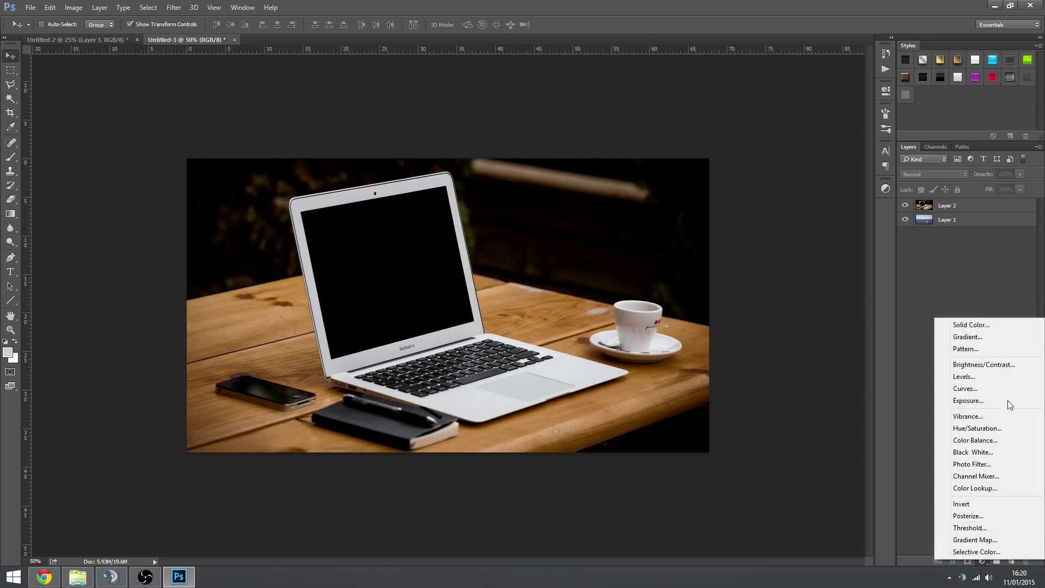
left_click(939, 291)
left_click(981, 563)
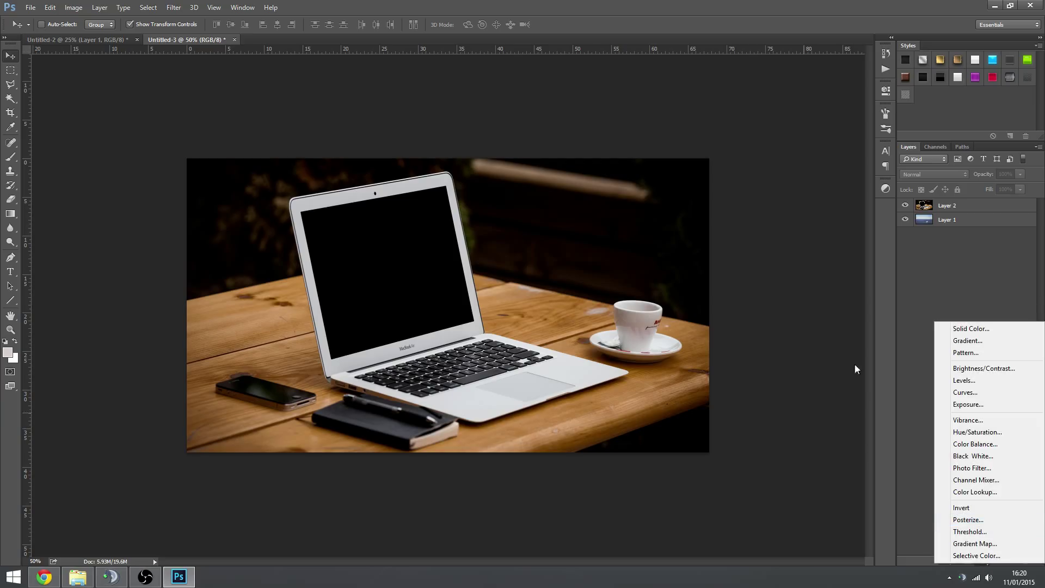
left_click(938, 291)
left_click(982, 563)
left_click(898, 253)
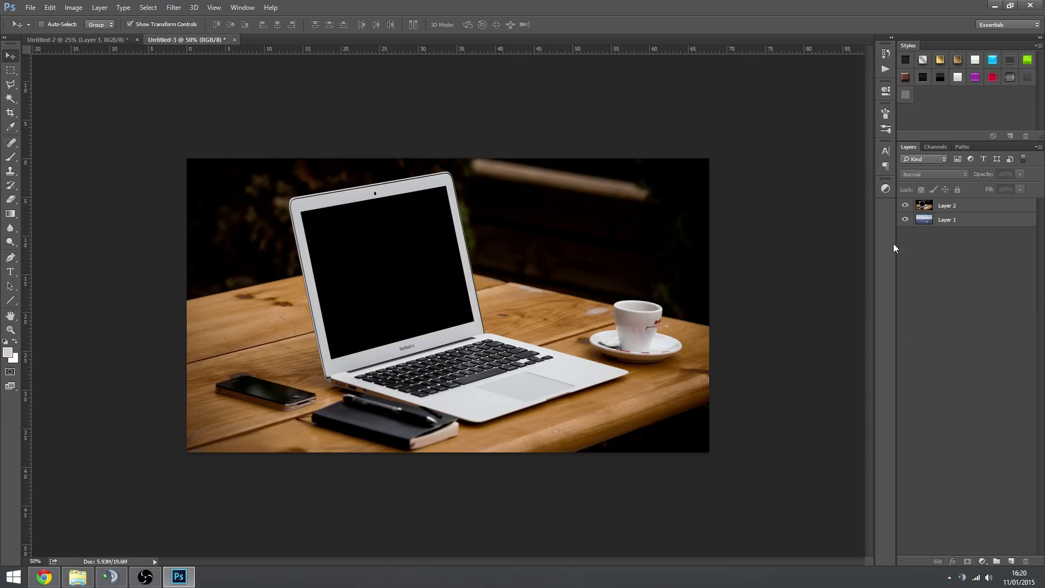
left_click(886, 188)
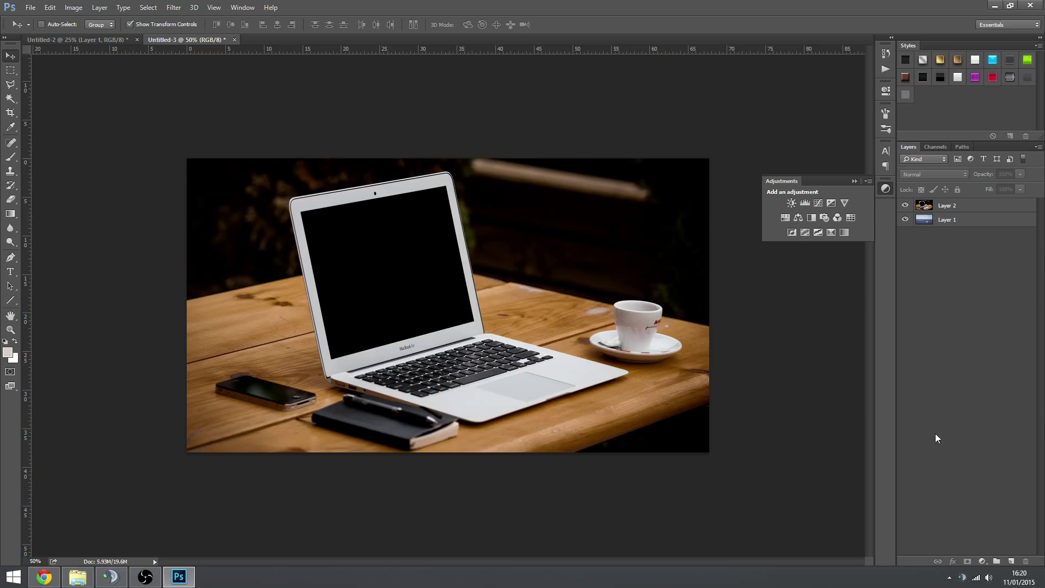
left_click(856, 181)
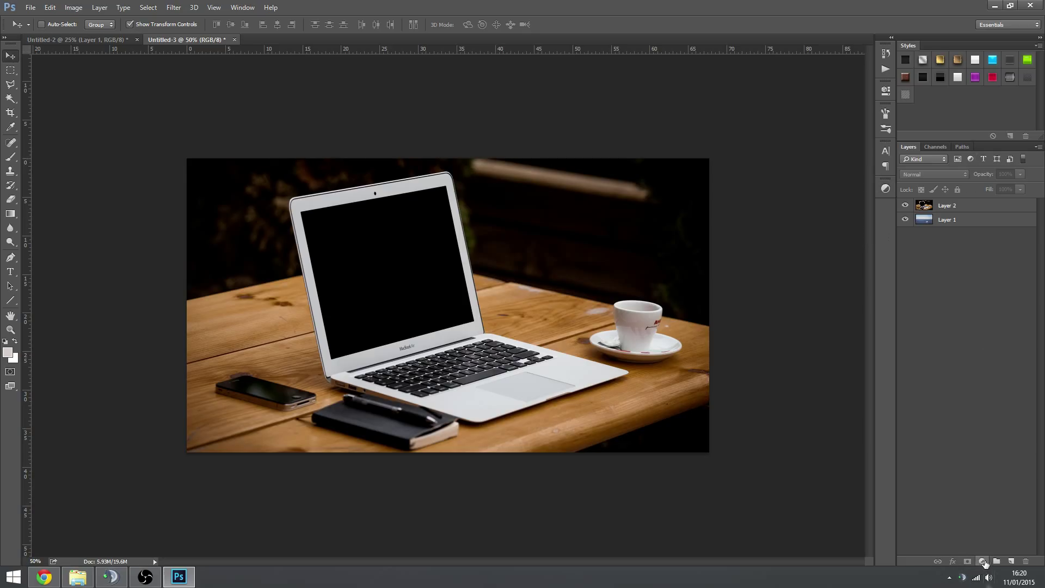
left_click(983, 563)
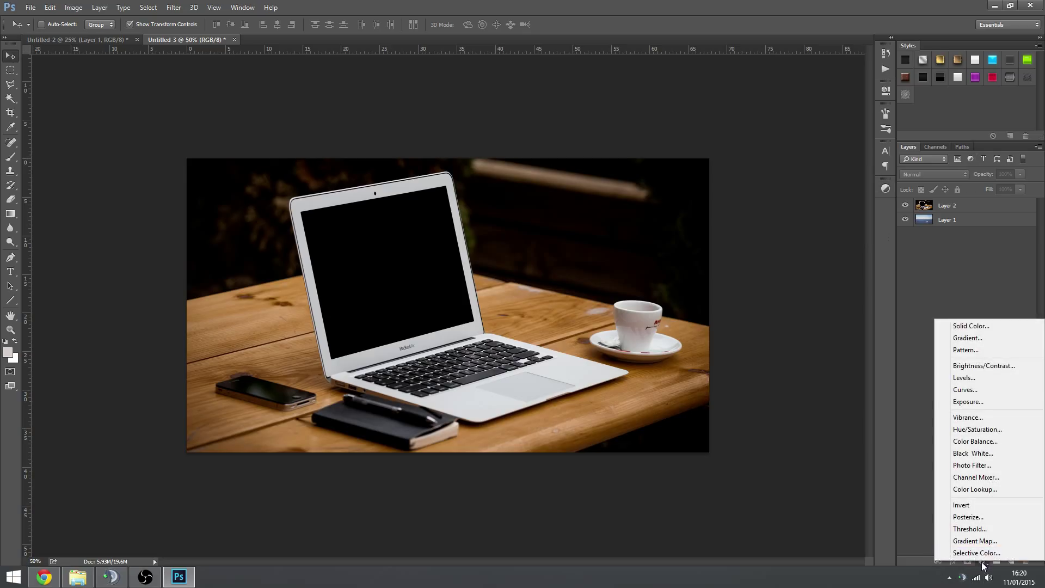
left_click(984, 564)
- Add a Gradient Fill layer above Layer 2 and choose the Foreground to Transparent preset in its Gradient Editor
left_click(983, 563)
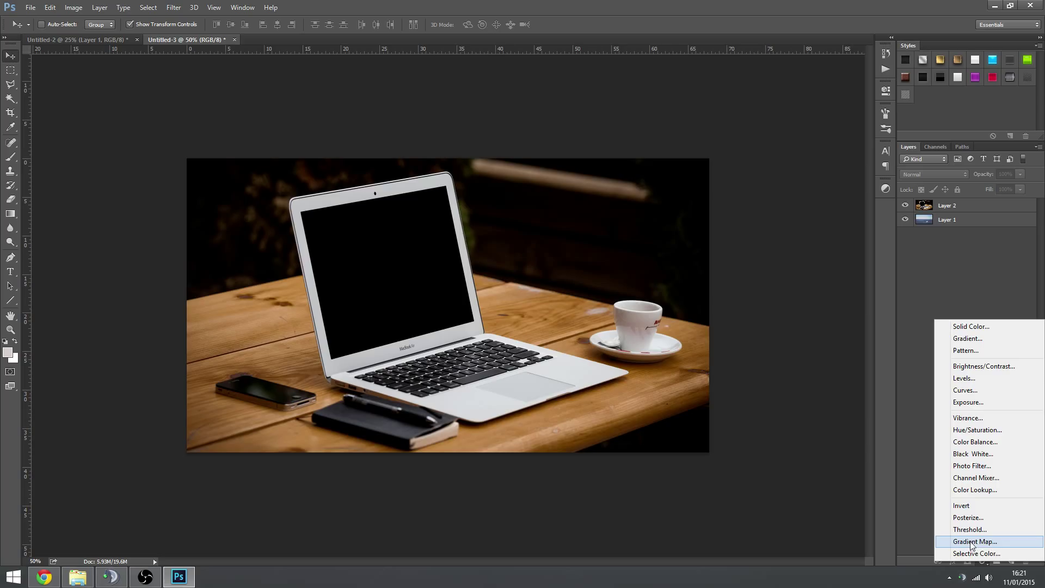
left_click(974, 338)
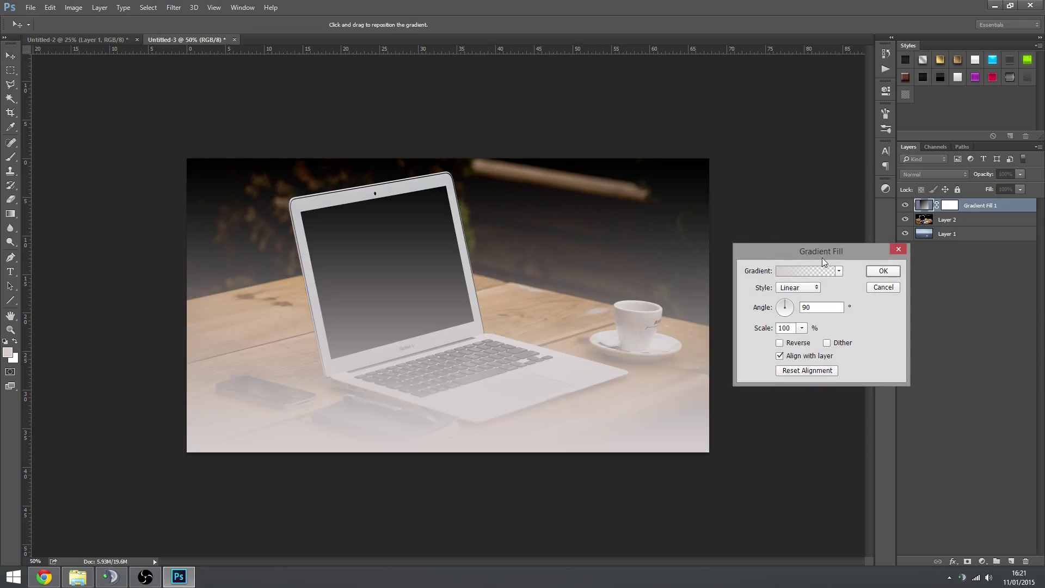
left_click_drag(822, 257, 690, 215)
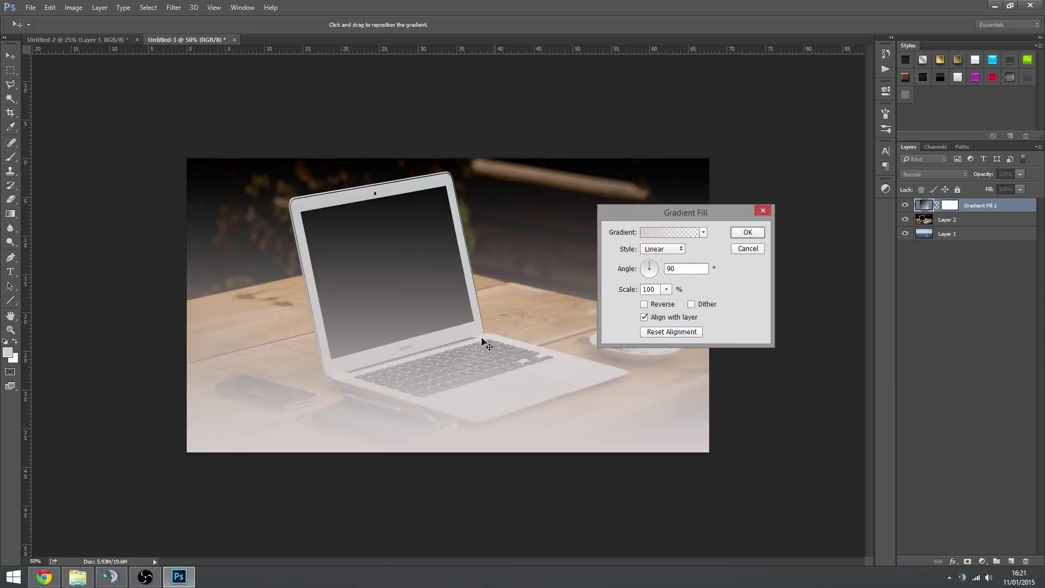
left_click(652, 233)
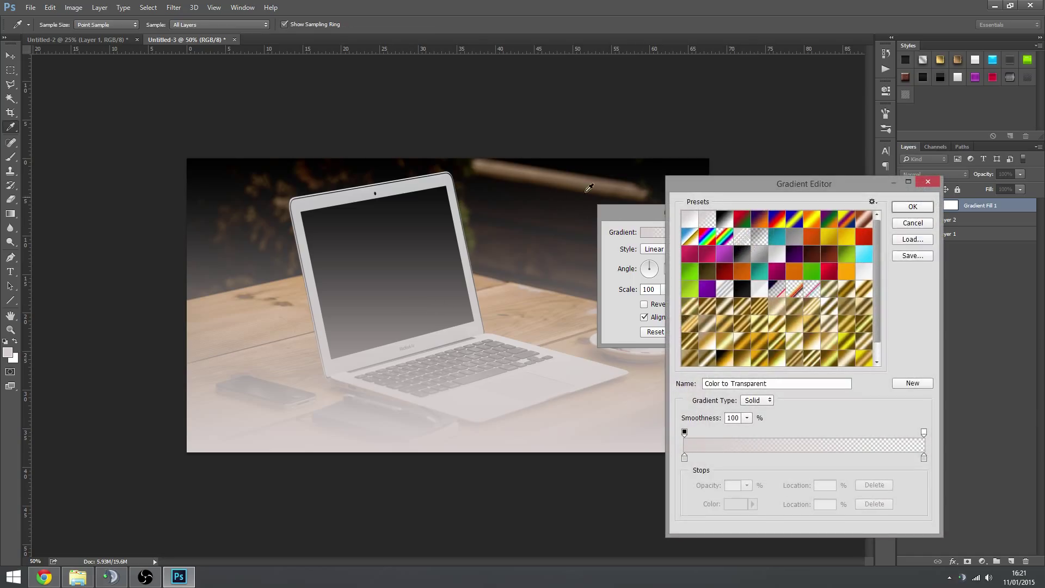
left_click_drag(719, 184, 705, 124)
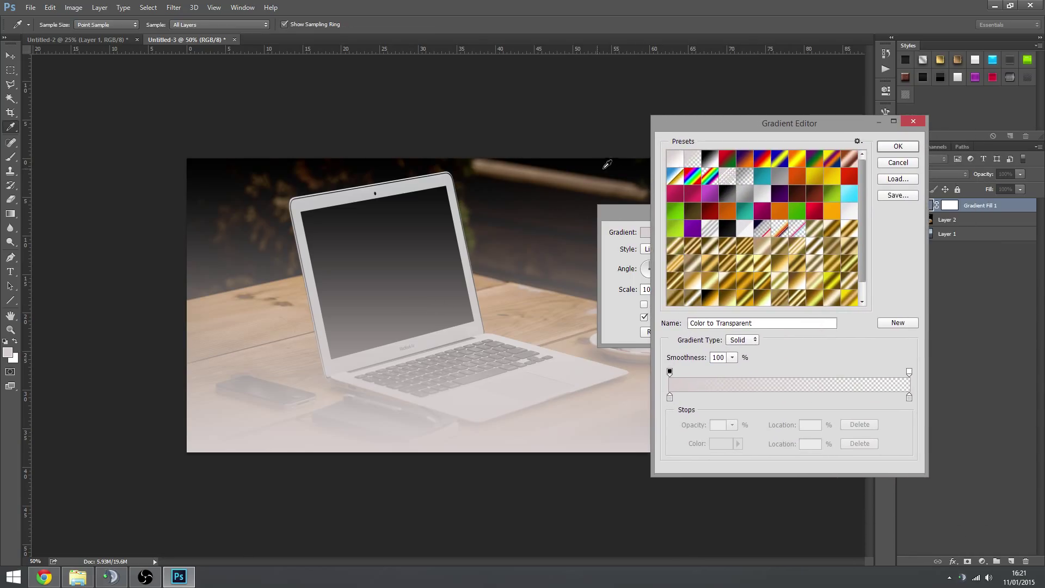
left_click(694, 160)
- Browse the gradient presets and the available preset libraries in the Gradient Editor
left_click(857, 141)
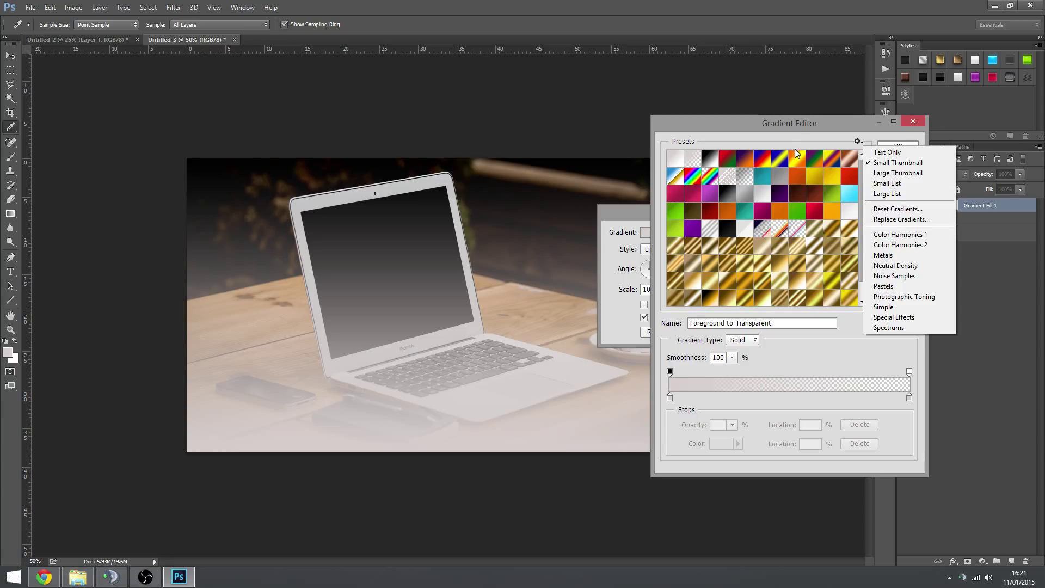
left_click(795, 122)
left_click_drag(861, 208, 861, 244)
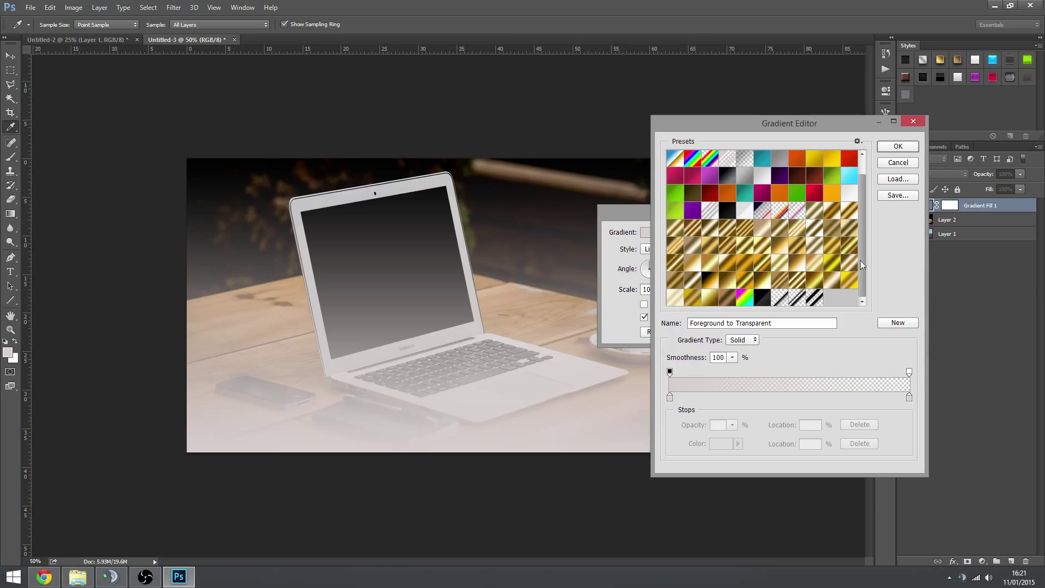
left_click(858, 141)
left_click(813, 141)
left_click_drag(864, 243, 864, 210)
left_click_drag(865, 266, 854, 200)
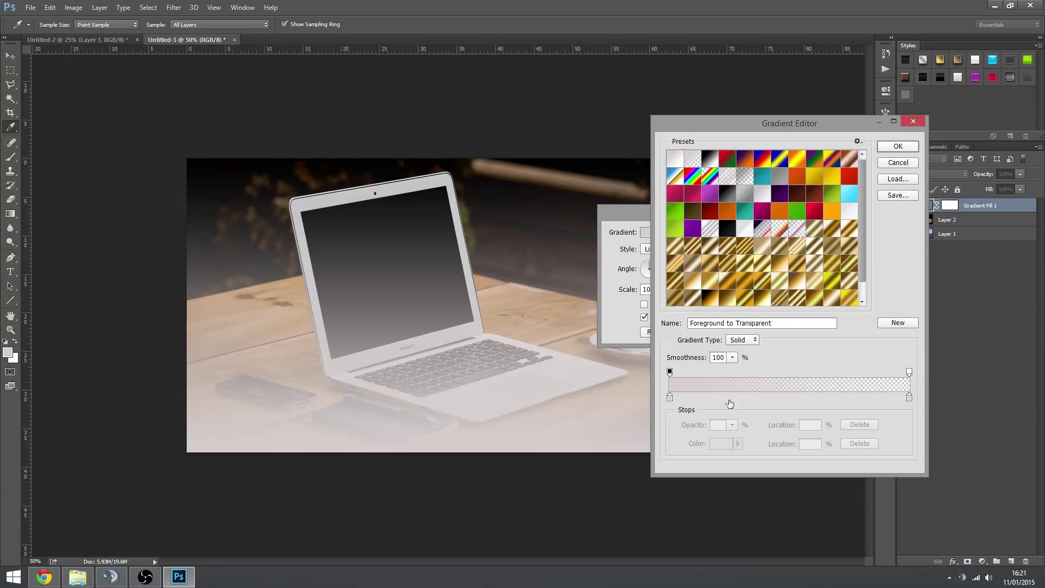
left_click_drag(864, 266, 864, 276)
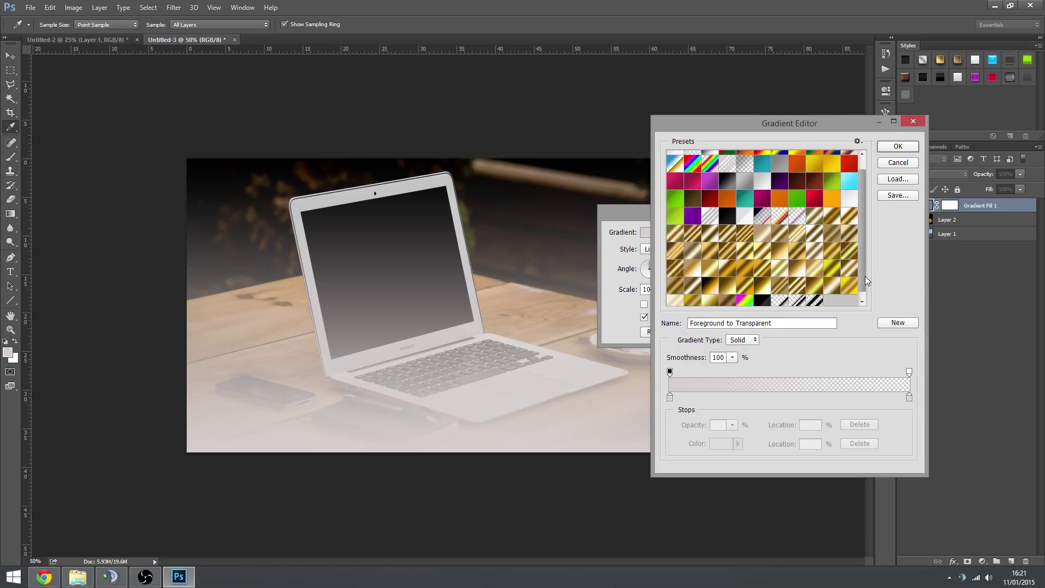
- Try the dark brown Personale preset with the end opacity stop set to 0%
left_click(798, 182)
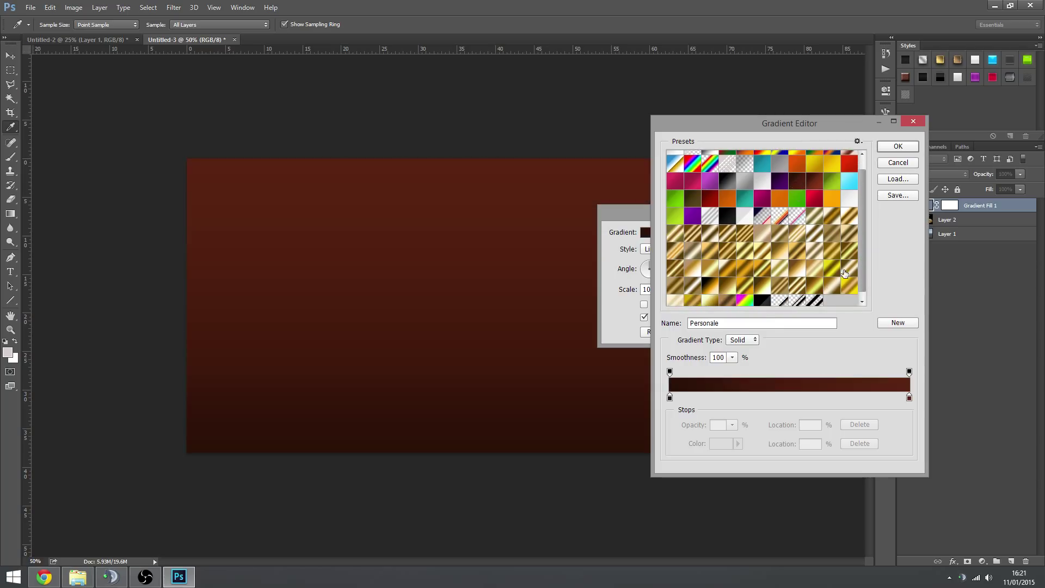
left_click(909, 372)
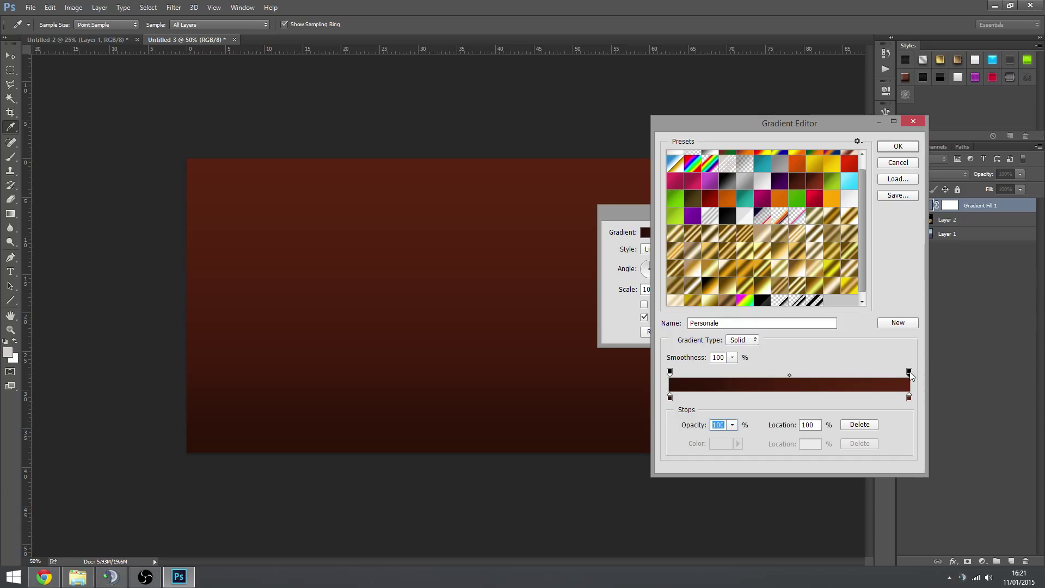
left_click(733, 425)
left_click_drag(731, 437, 446, 426)
left_click(822, 362)
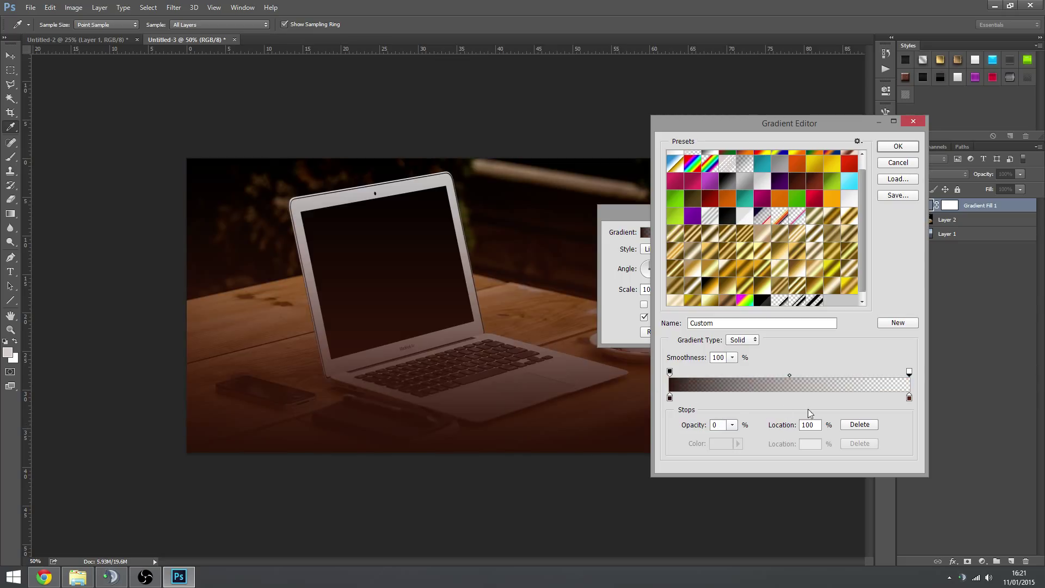
- Apply the Foreground to Transparent preset and set both its start and end color stops to black
scroll(726, 217, "up", 1)
left_click(691, 161)
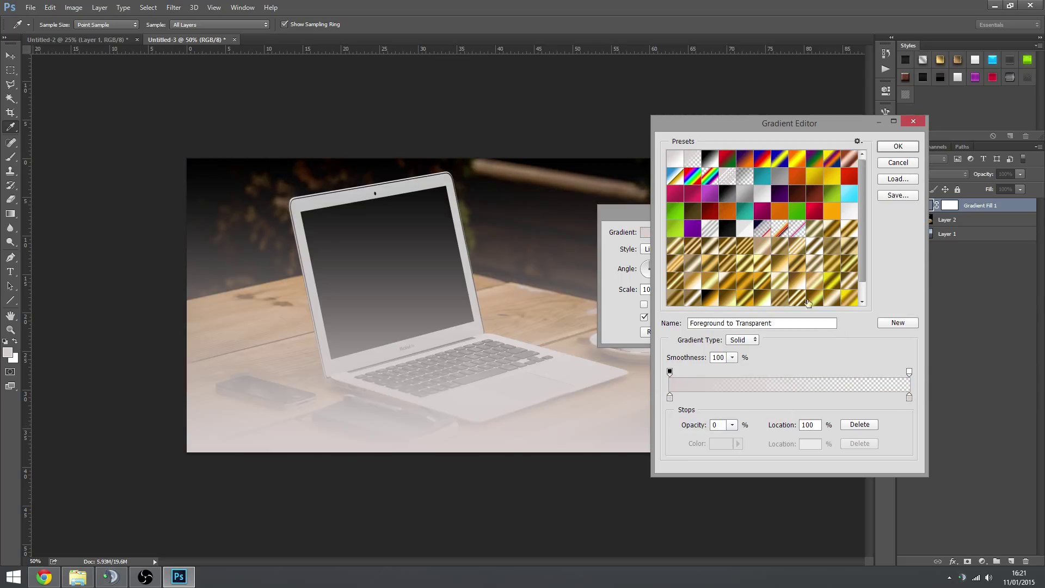
double_click(671, 399)
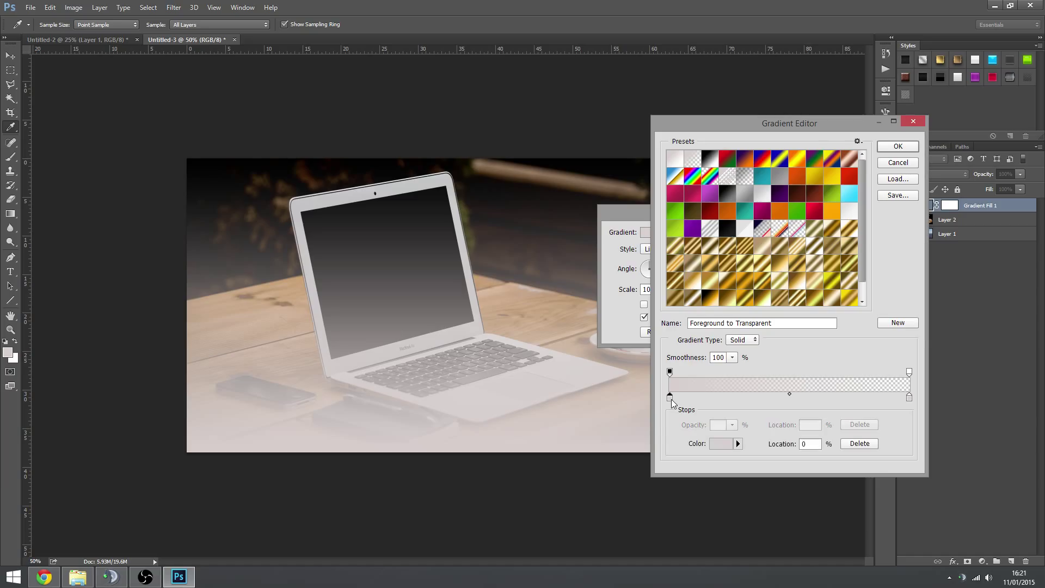
left_click_drag(419, 376, 387, 397)
left_click(654, 255)
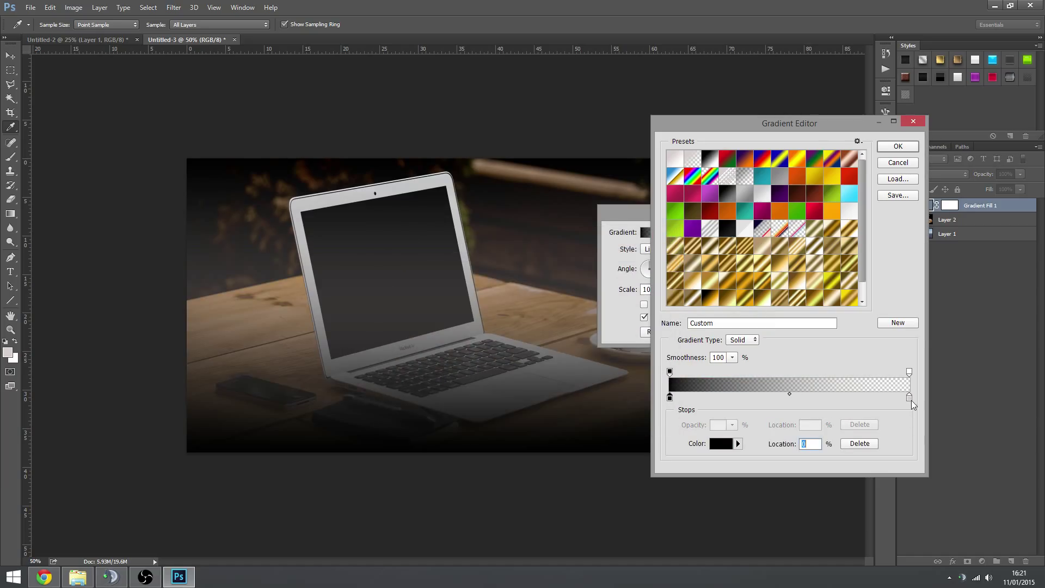
double_click(908, 398)
left_click_drag(422, 367, 387, 398)
left_click(640, 251)
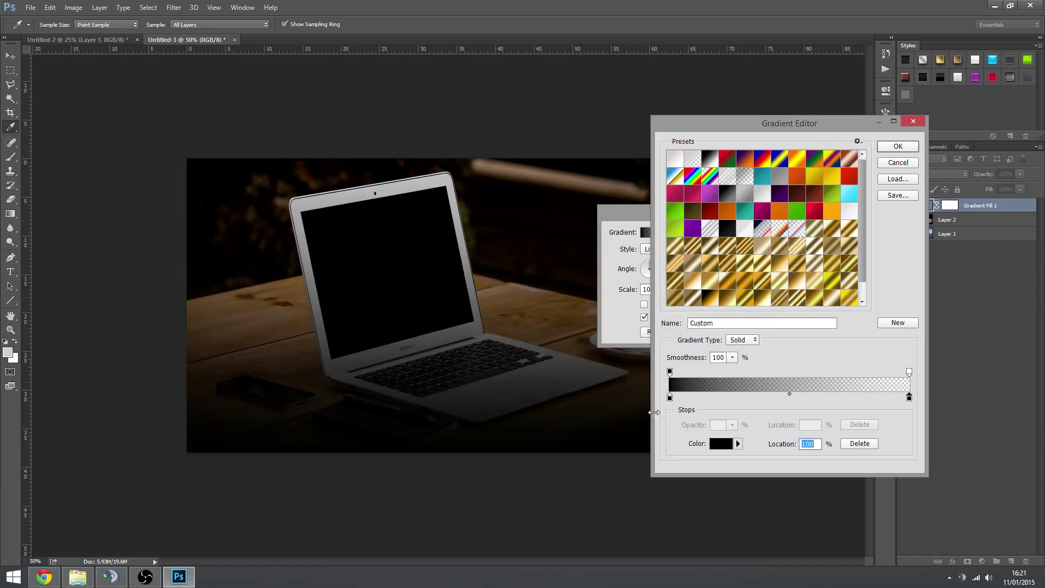
- Try red (ff0000) and white (ffffff) on the end color stop and restore it to black (000000)
double_click(909, 398)
type("ff0000")
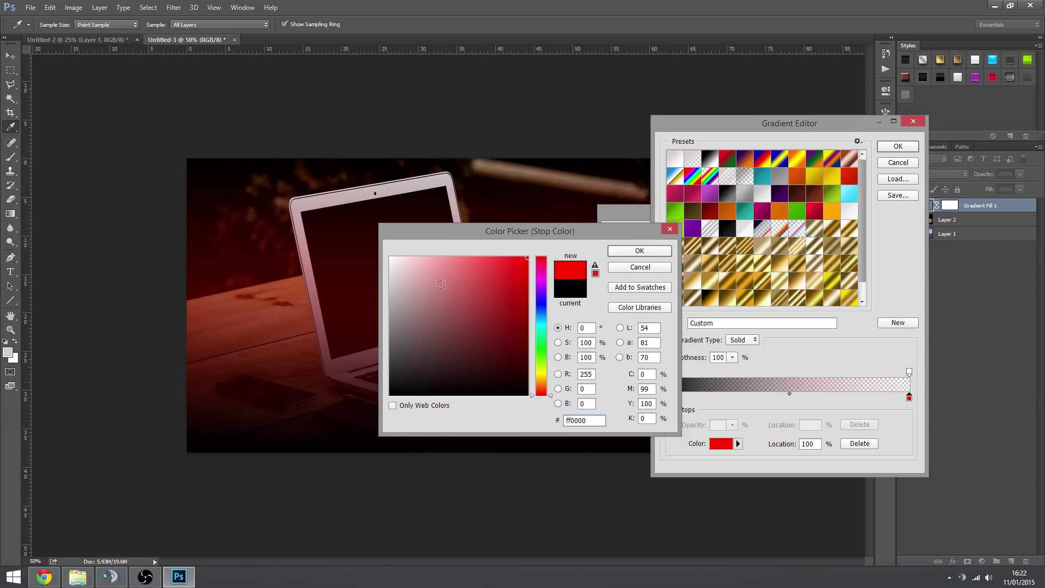
left_click(625, 252)
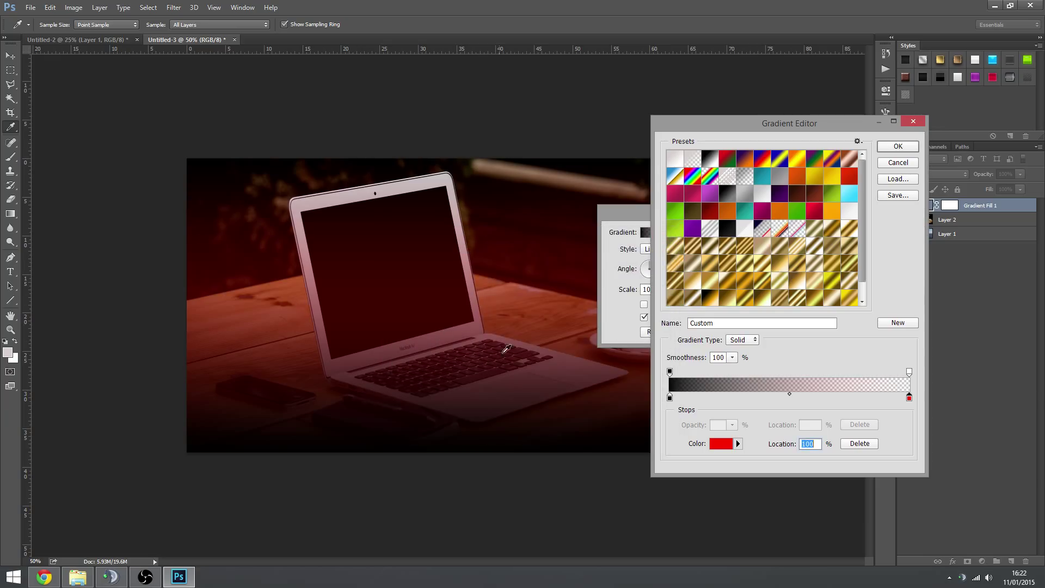
double_click(909, 398)
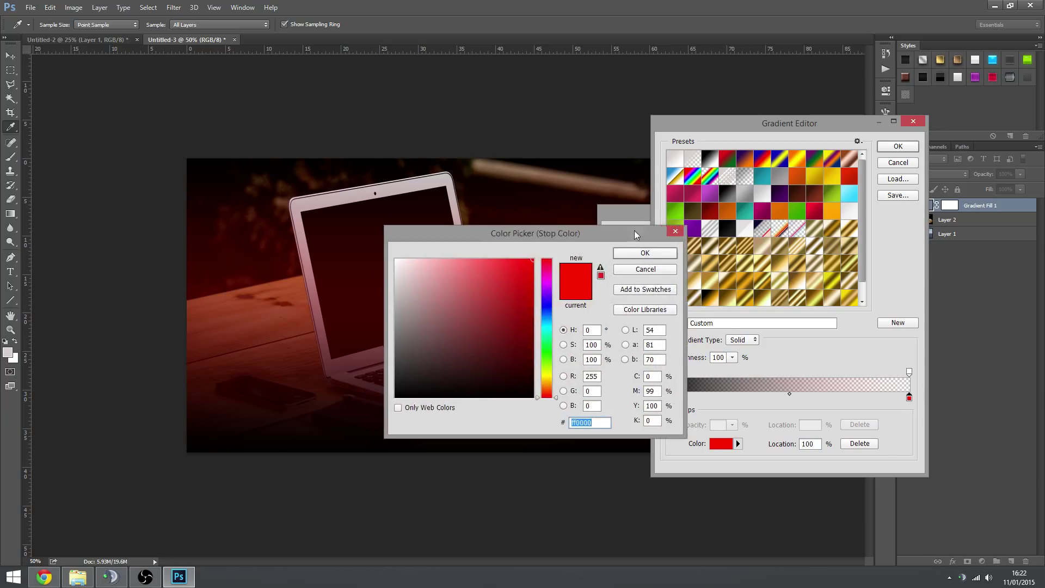
type("000000")
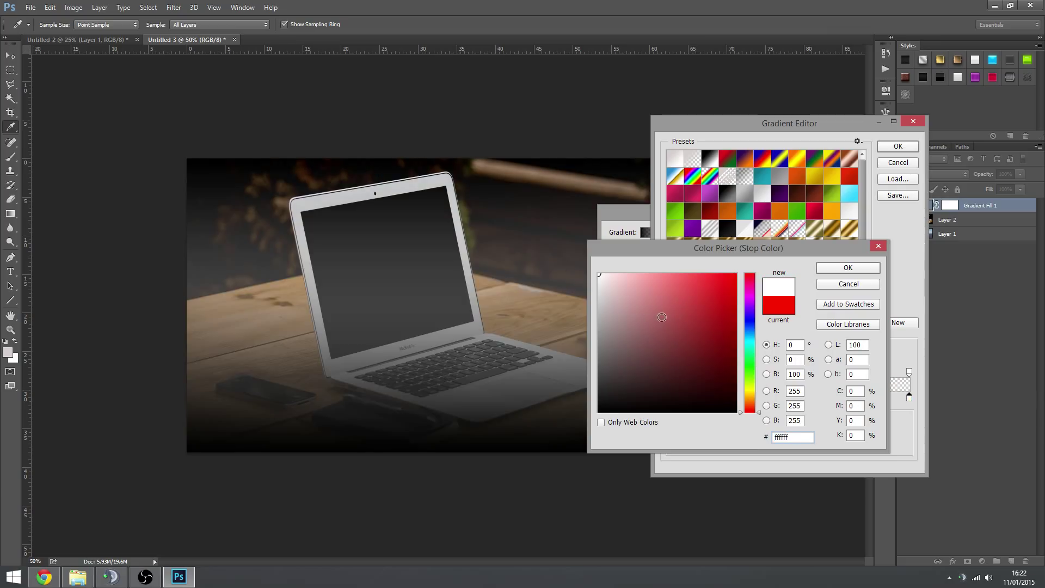
left_click(859, 267)
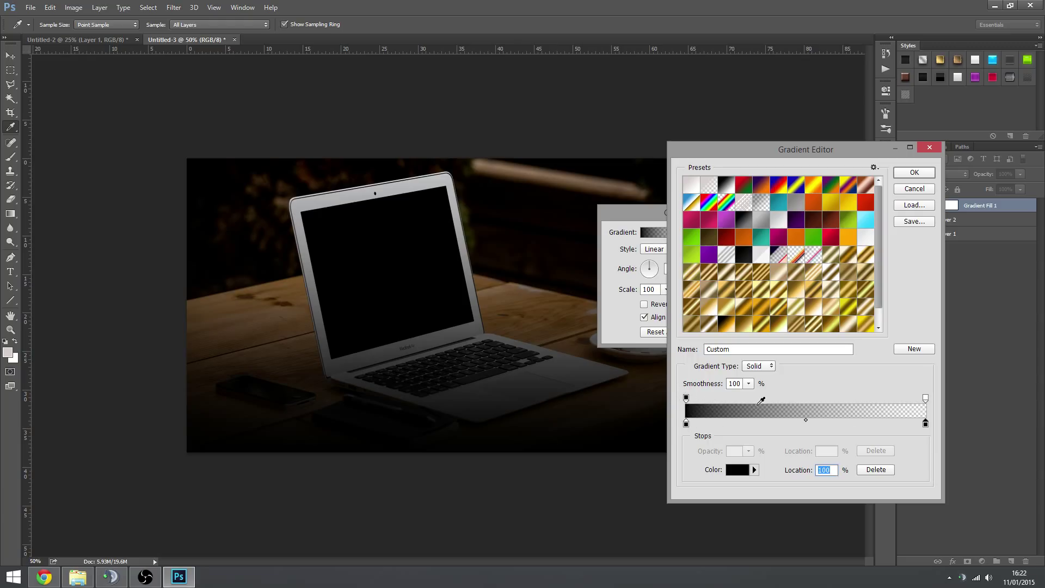
- Add a 0% opacity stop to the gradient and slide it to slightly before the midpoint
left_click(925, 398)
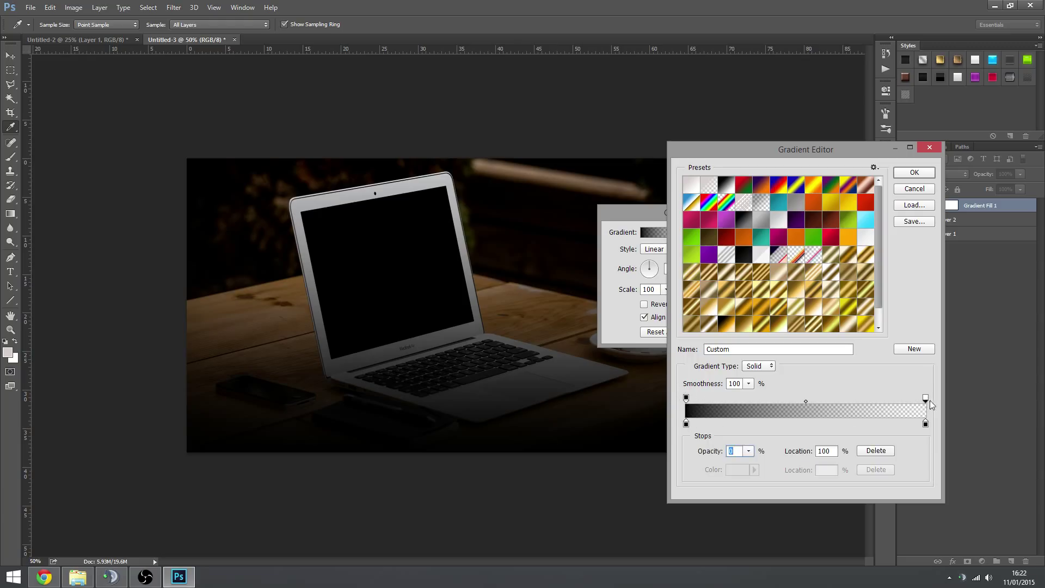
left_click(836, 401)
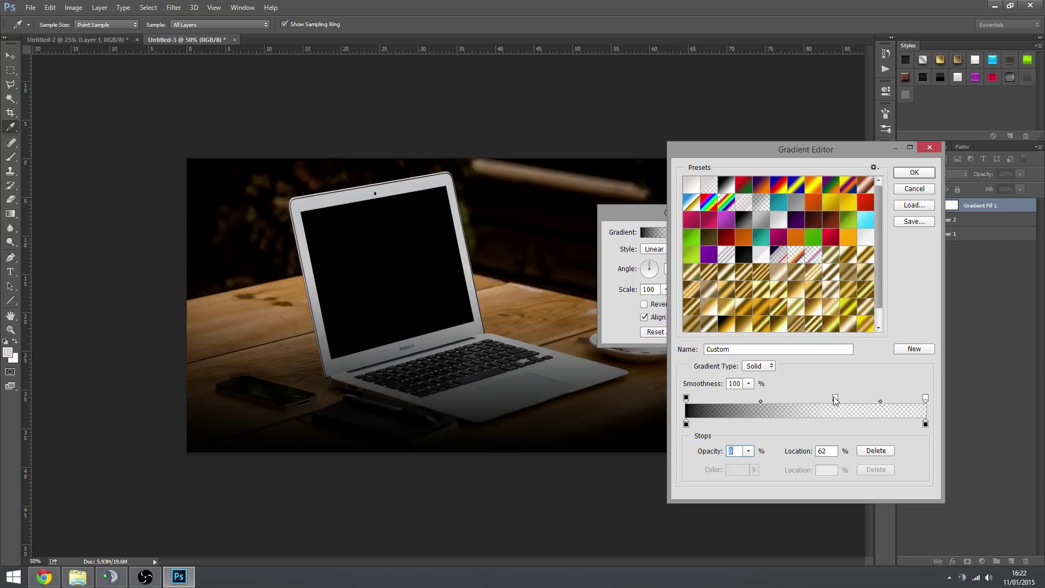
left_click_drag(836, 400, 754, 404)
- Move the 100% opacity stop from the gradient's start to between the two transparent stops, roughly three quarters along
left_click_drag(686, 401, 862, 409)
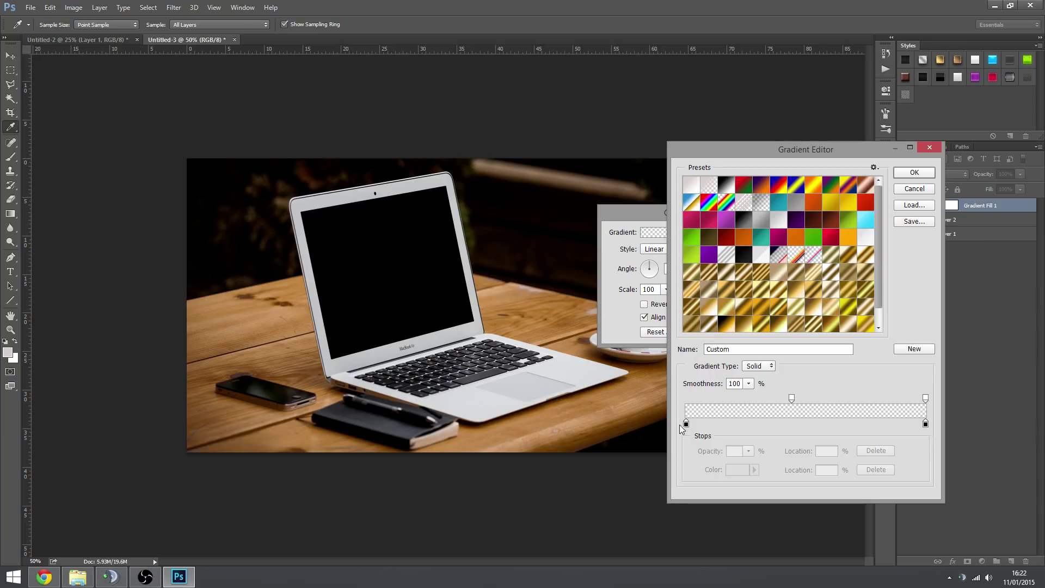
key("ctrl+z")
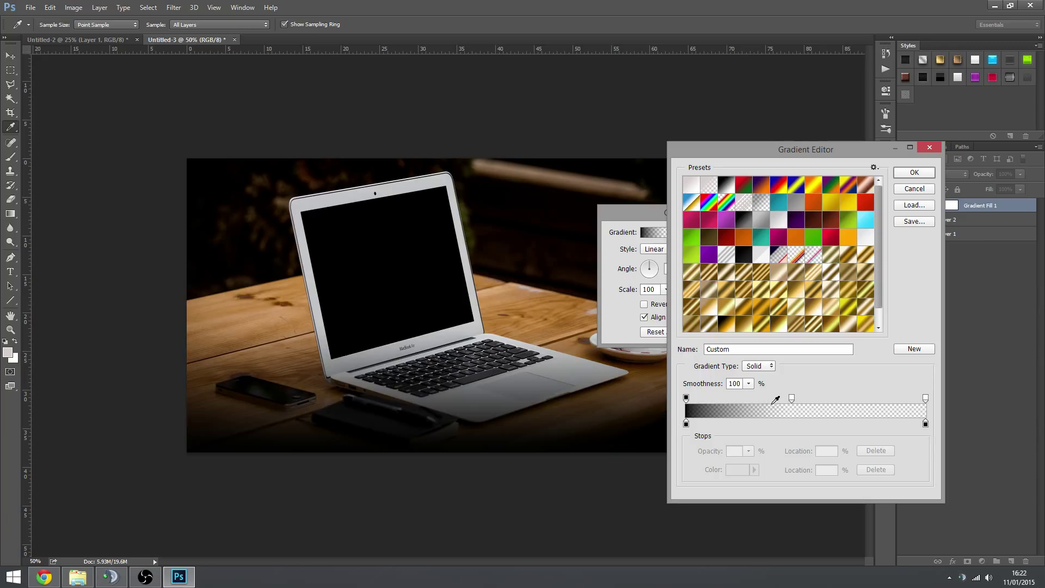
left_click_drag(687, 402, 865, 399)
key("BackSpace")
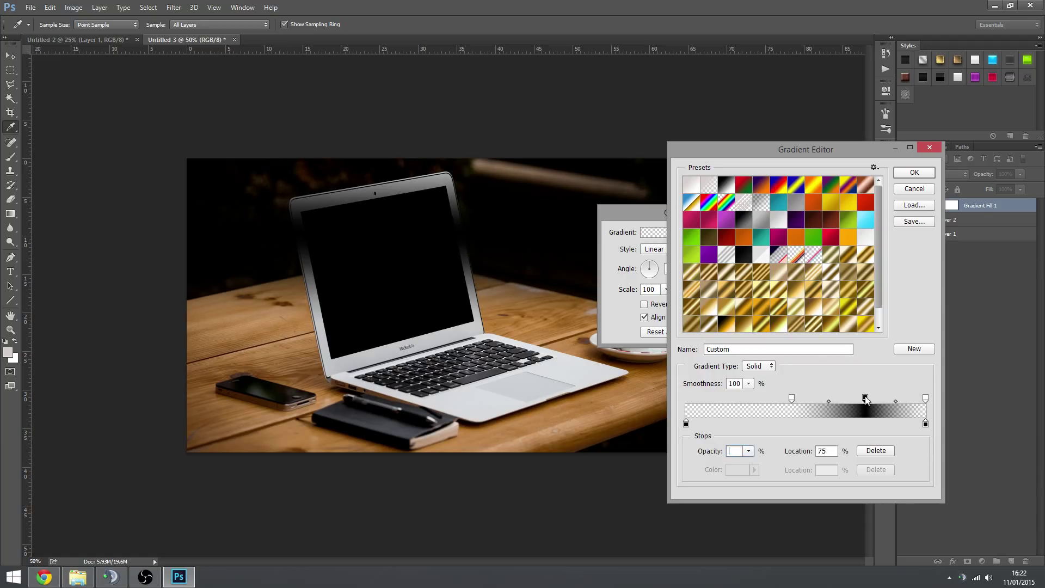
left_click(865, 399)
left_click_drag(817, 452, 830, 452)
left_click_drag(865, 400, 858, 401)
- Add 100% opacity stops at 65% and 79% around the opaque stop and gather the three close together
left_click(840, 400)
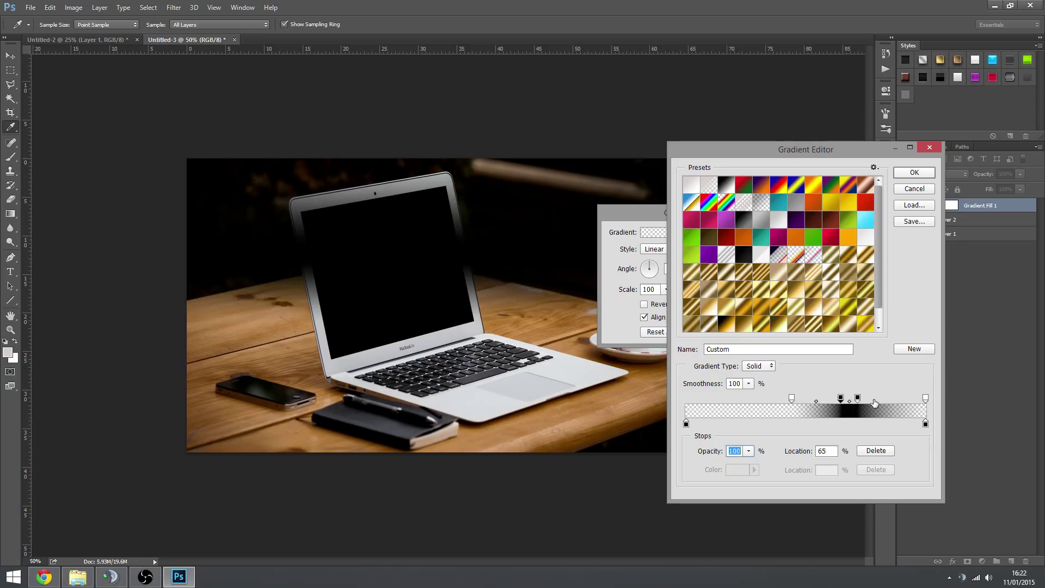
left_click(875, 399)
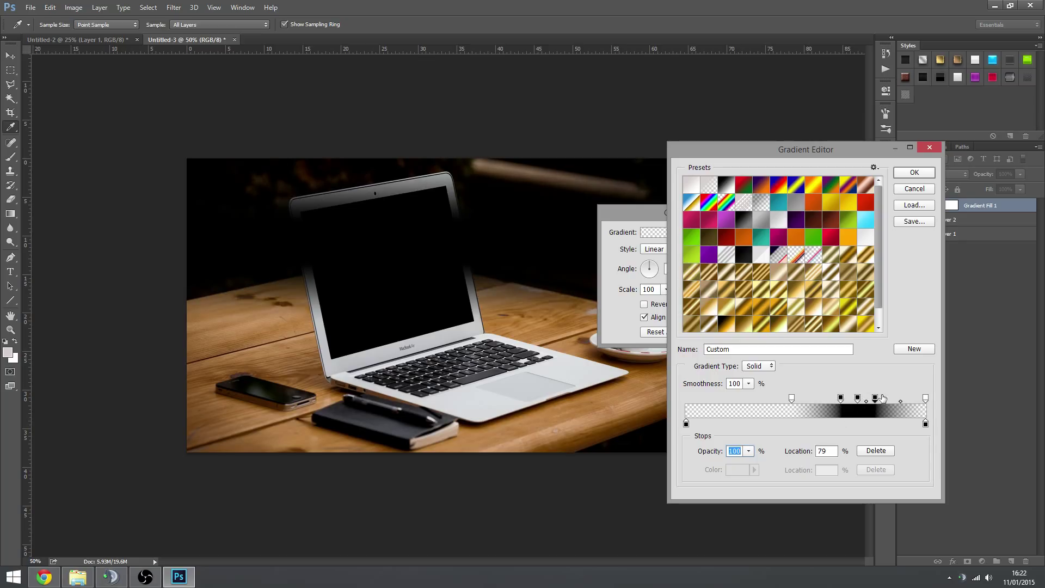
left_click_drag(858, 400, 875, 362)
left_click(852, 402)
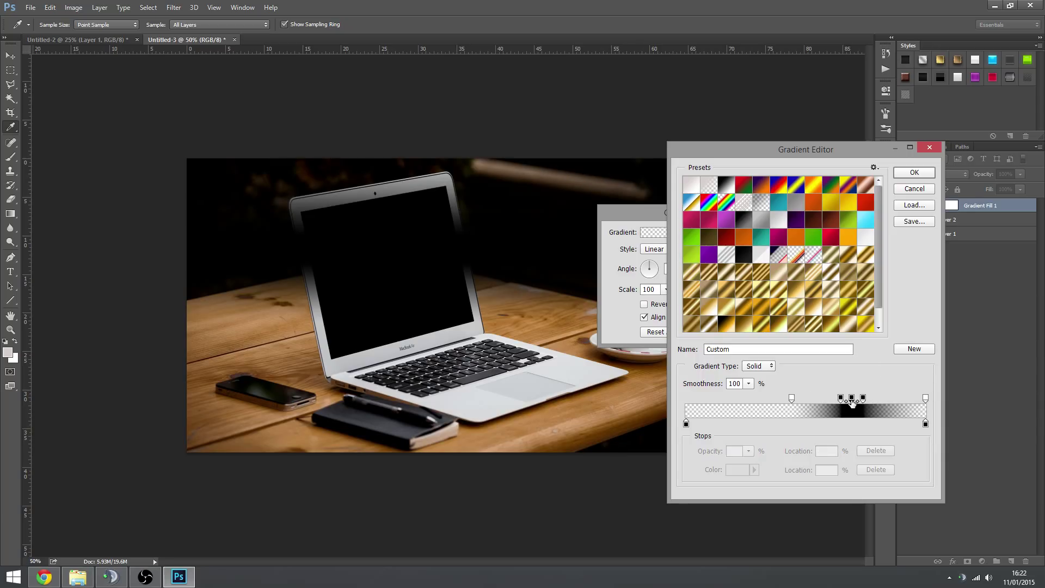
- Set the locations of the three 100% opacity stops to 60%, 70% and 80%
left_click(852, 402)
key("Tab")
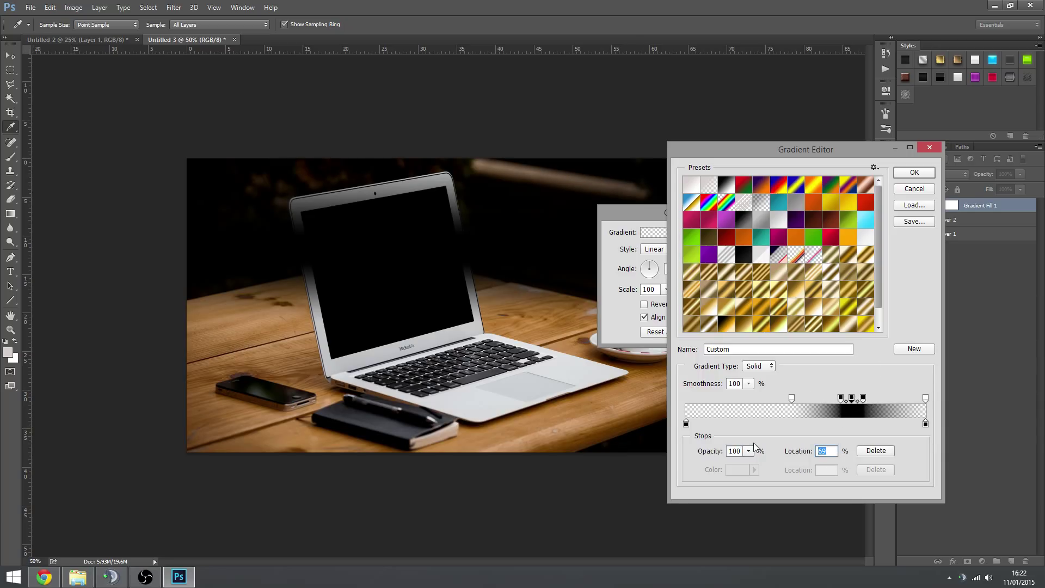
type("60")
left_click(840, 401)
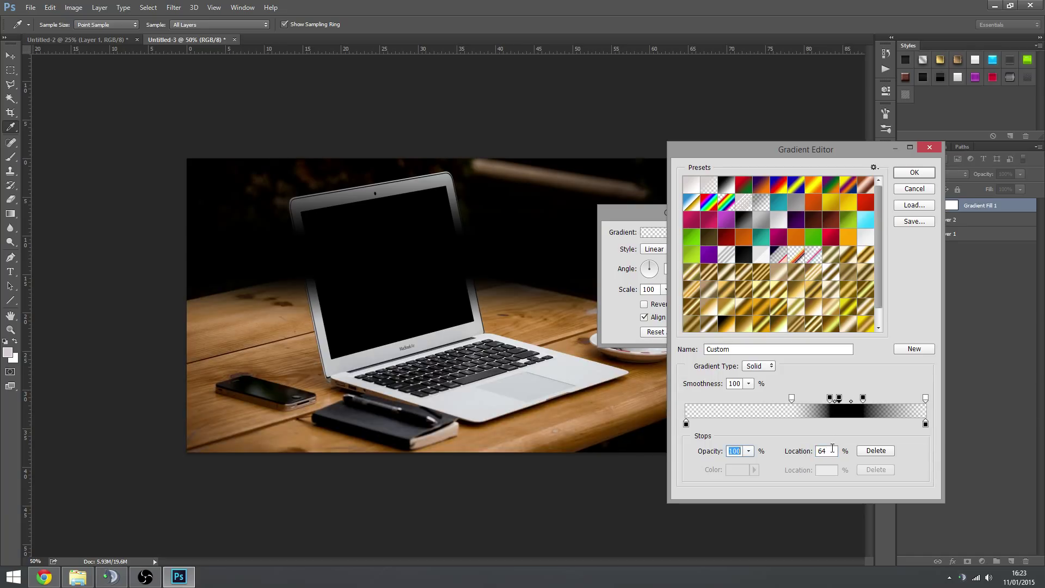
left_click_drag(831, 452, 784, 453)
type("70")
left_click(863, 401)
type("80")
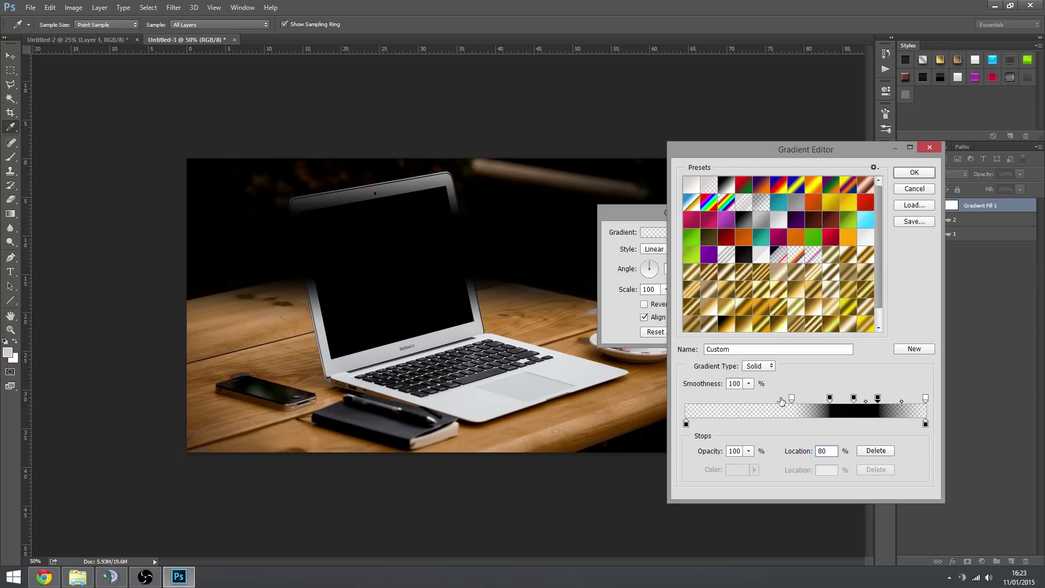
- Move the first transparent stop to 29% and try its opacity midpoint at 39% and 5% before setting it to 95%
left_click_drag(794, 403, 755, 403)
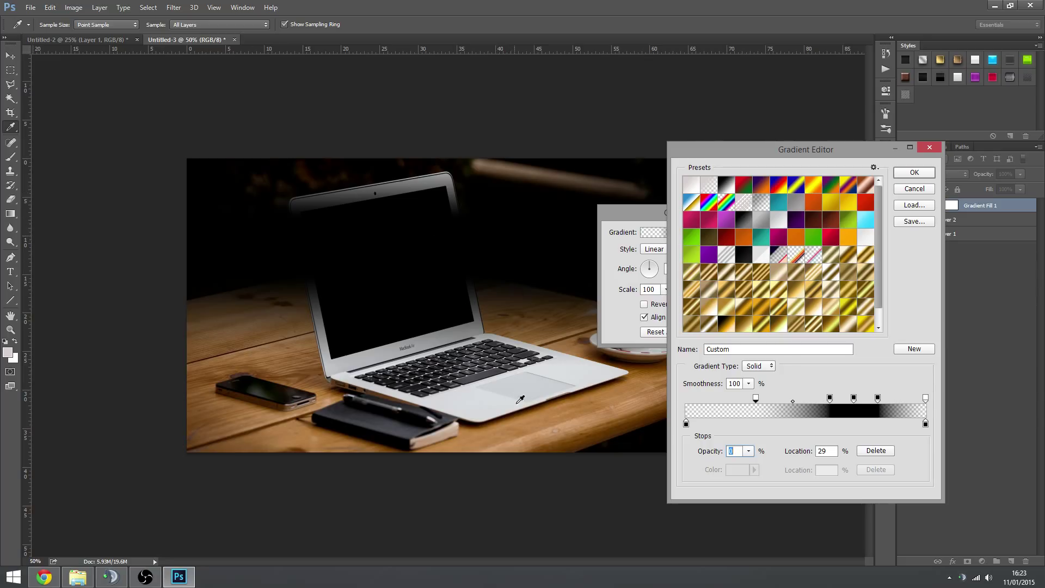
left_click_drag(793, 402, 785, 403)
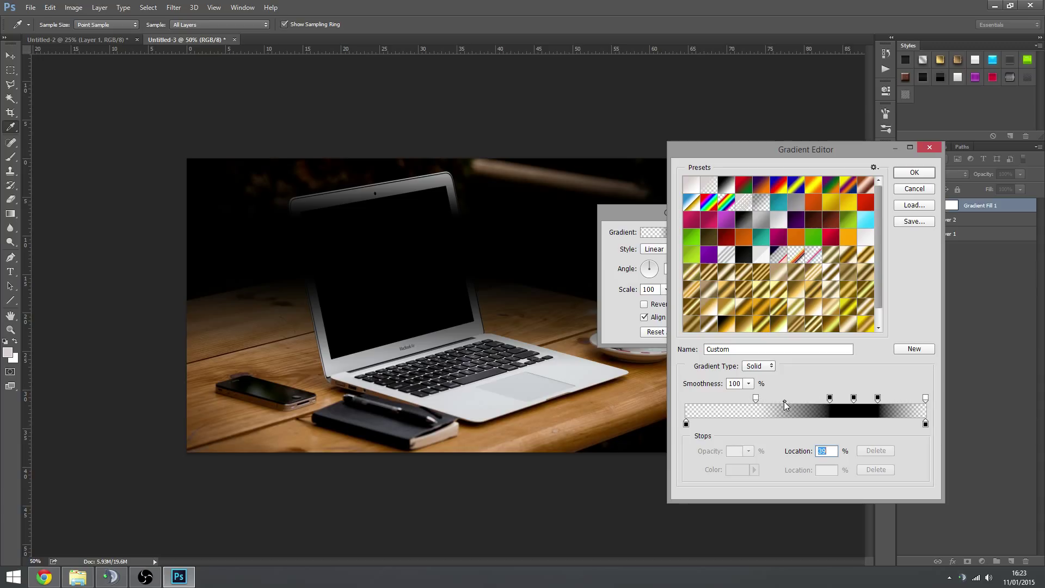
left_click_drag(800, 400, 761, 406)
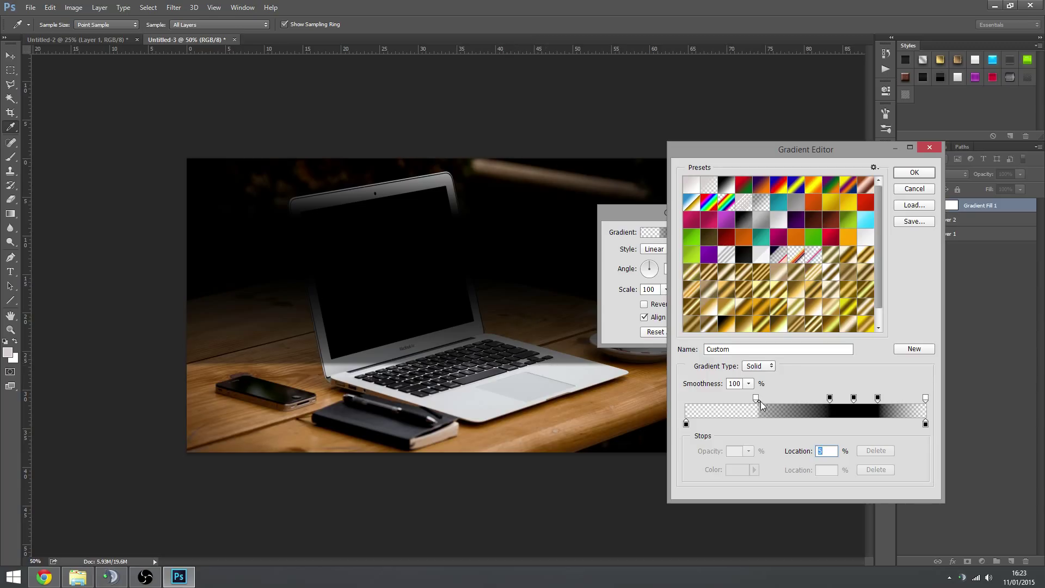
left_click_drag(760, 400, 828, 400)
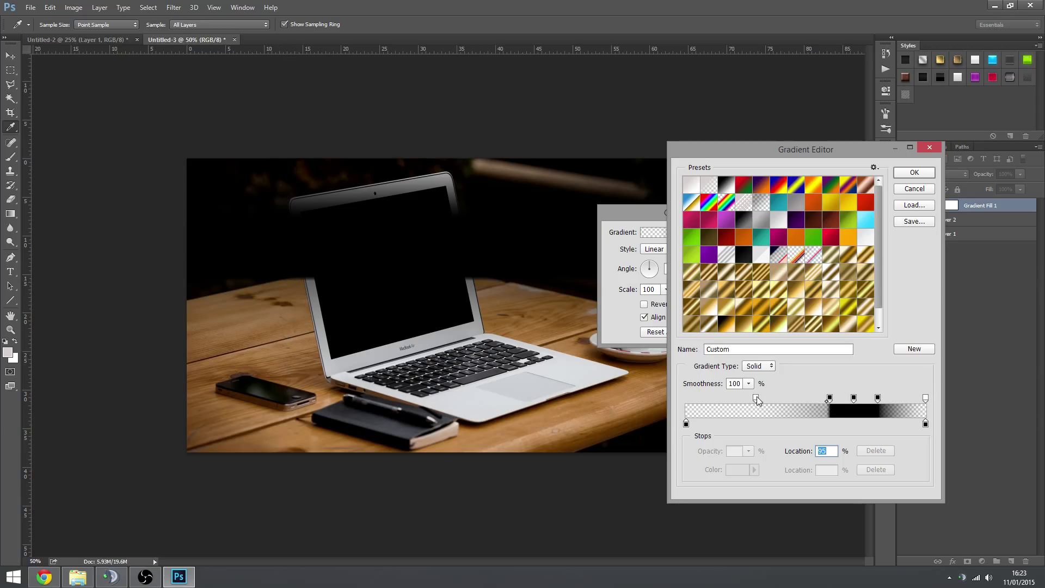
- Slide the first transparent stop to 0% and then 44%, and set the opacity midpoint after the 80% stop to 41%
left_click_drag(756, 400, 652, 404)
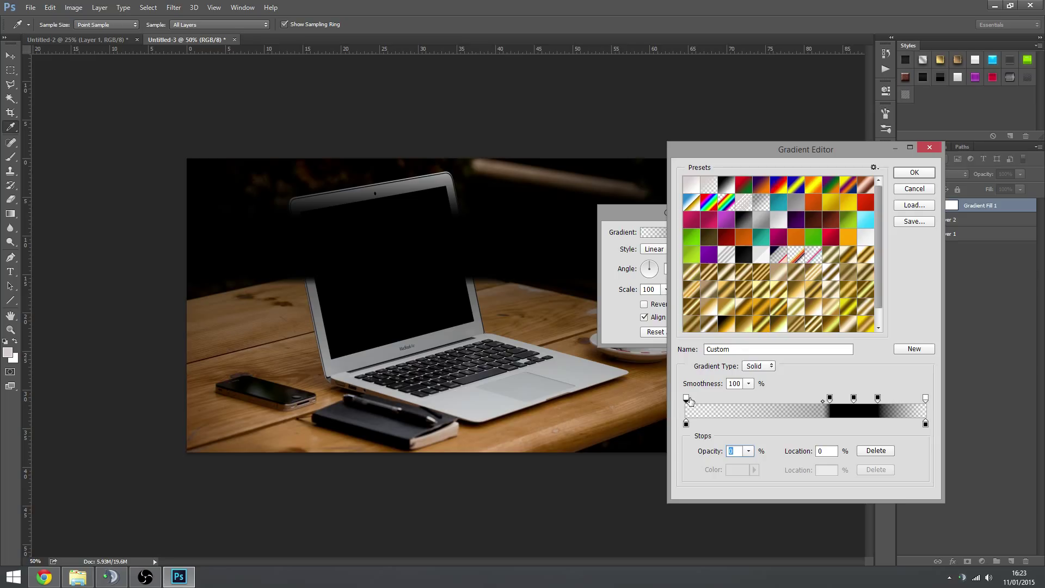
left_click_drag(686, 399, 792, 399)
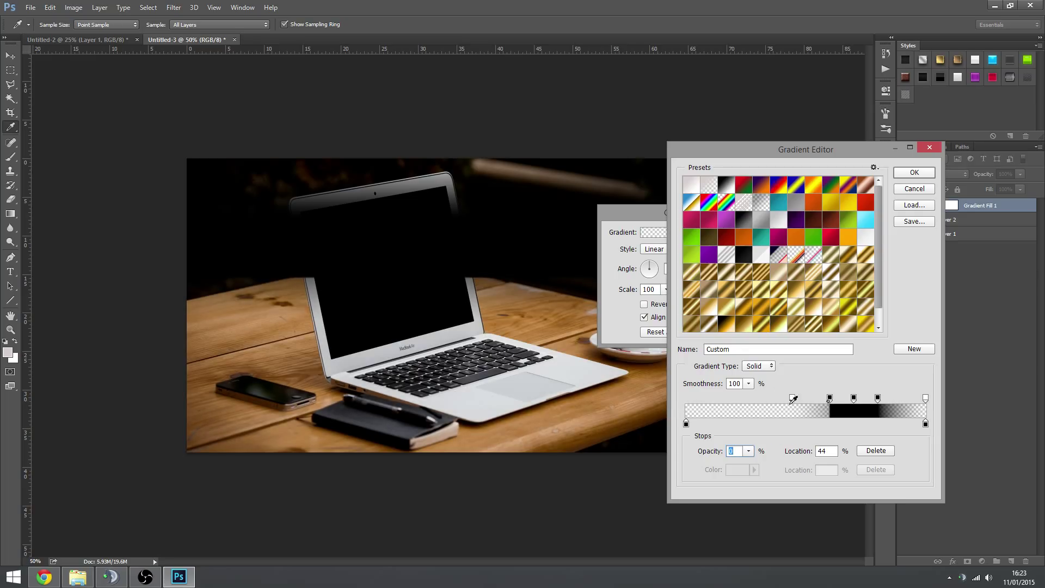
left_click_drag(925, 398, 887, 403)
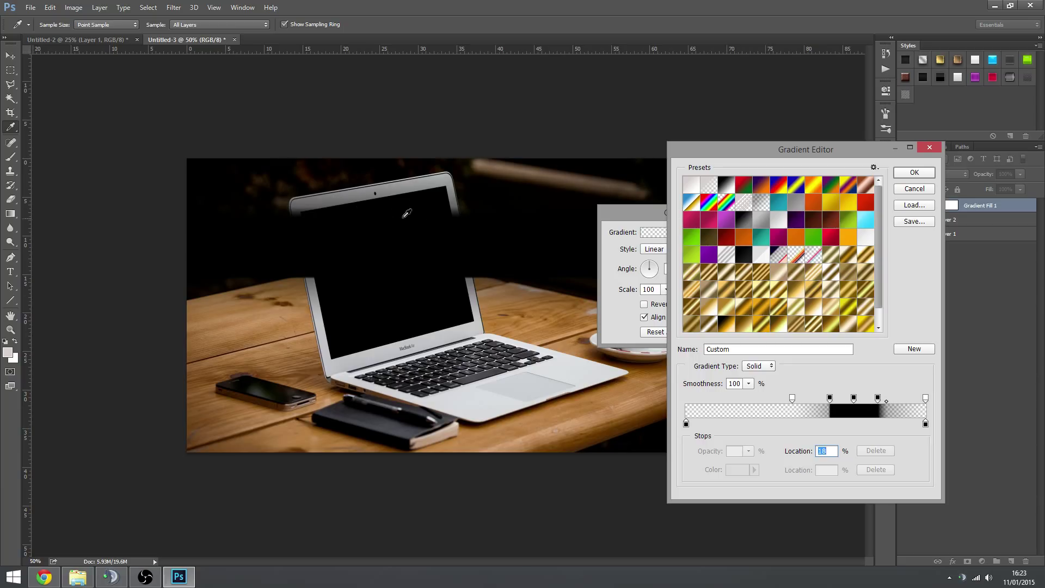
left_click_drag(887, 404, 897, 404)
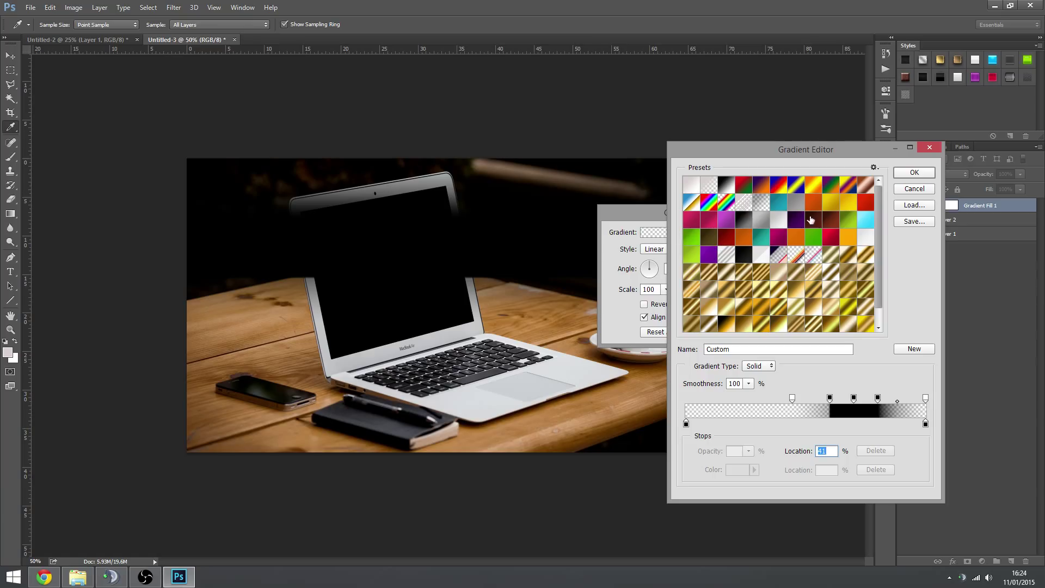
- Accept the edited gradient and set the gradient fill's angle to 0°
left_click(906, 176)
left_click_drag(675, 212, 749, 255)
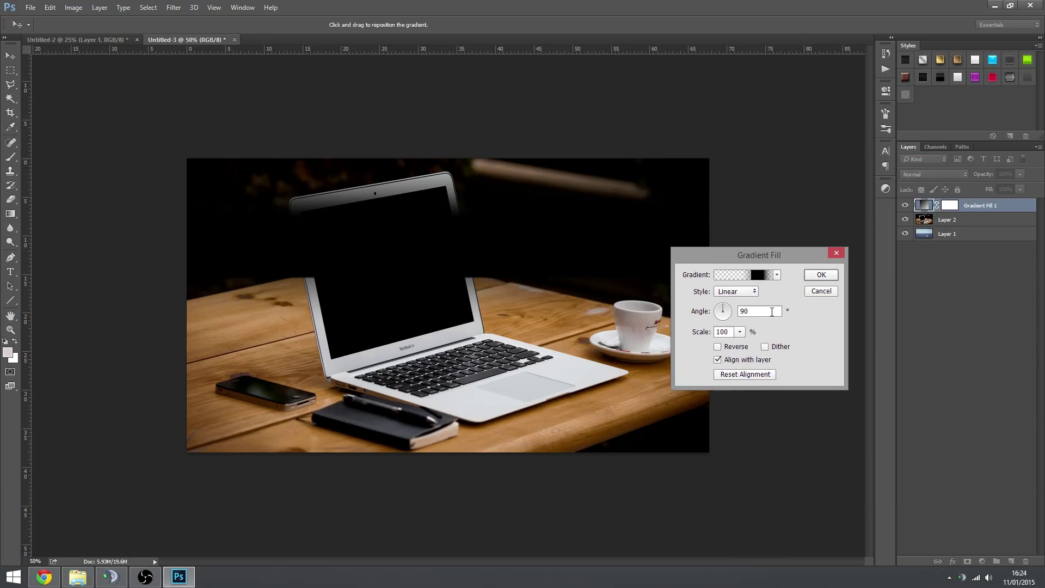
type("0")
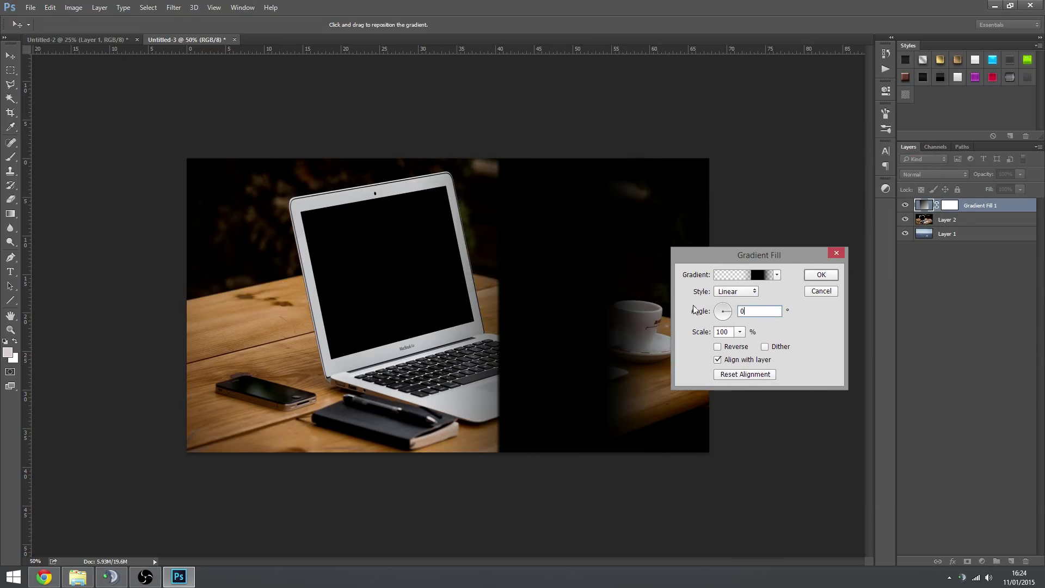
left_click_drag(762, 256, 785, 276)
left_click(779, 297)
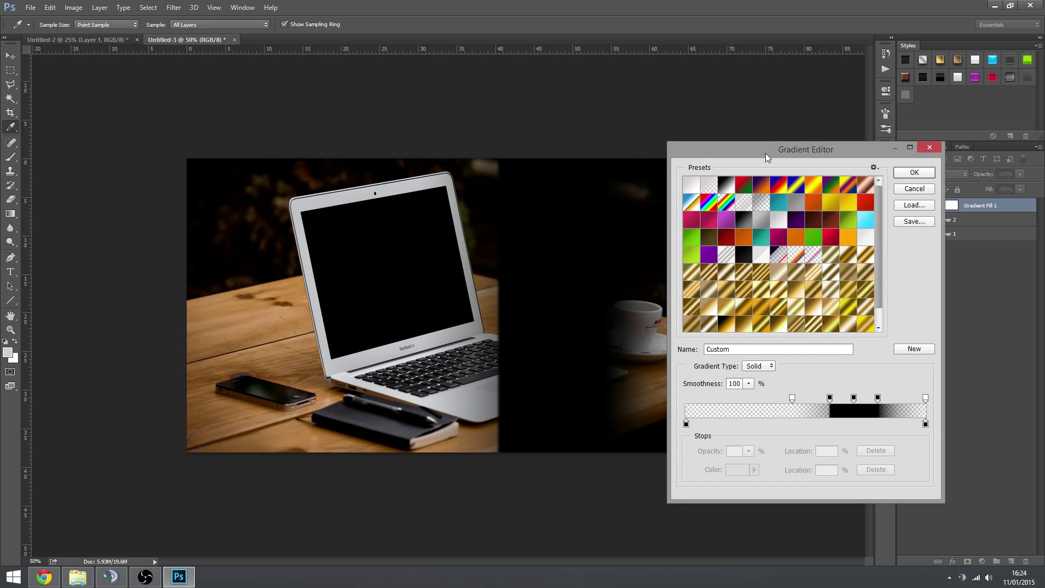
mouse_move(765, 152)
left_mouse_down()
mouse_move(855, 316)
mouse_move(804, 132)
mouse_move(776, 151)
left_mouse_up()
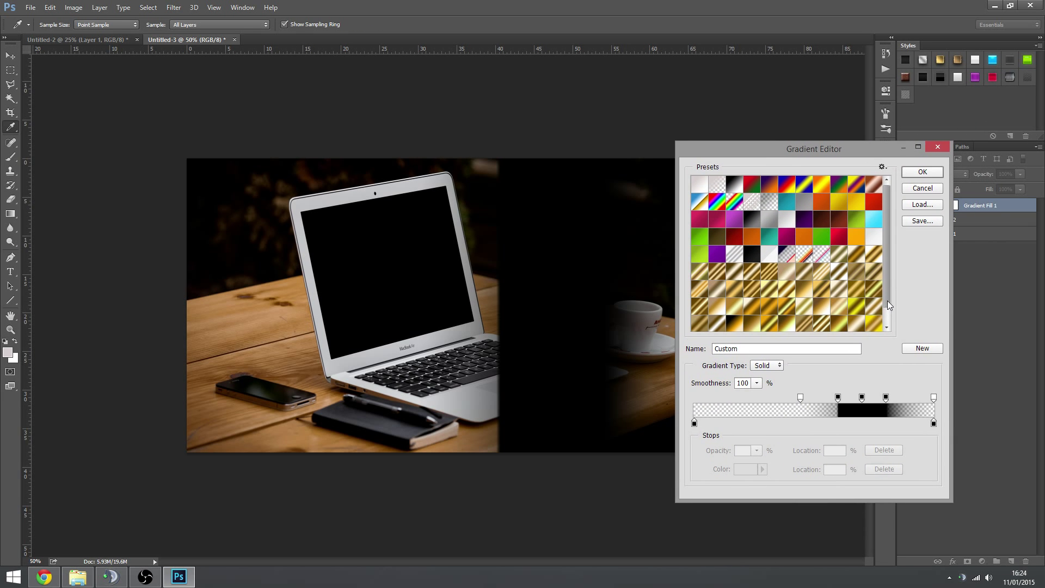
scroll(887, 300, "down", 1)
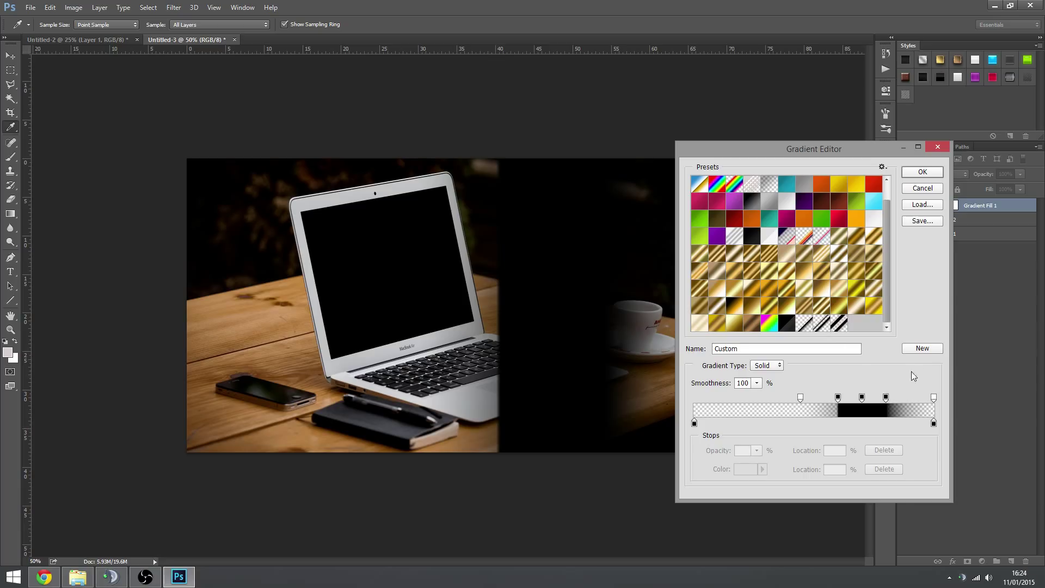
left_click_drag(794, 349, 708, 350)
left_click(821, 351)
left_click_drag(800, 154, 784, 152)
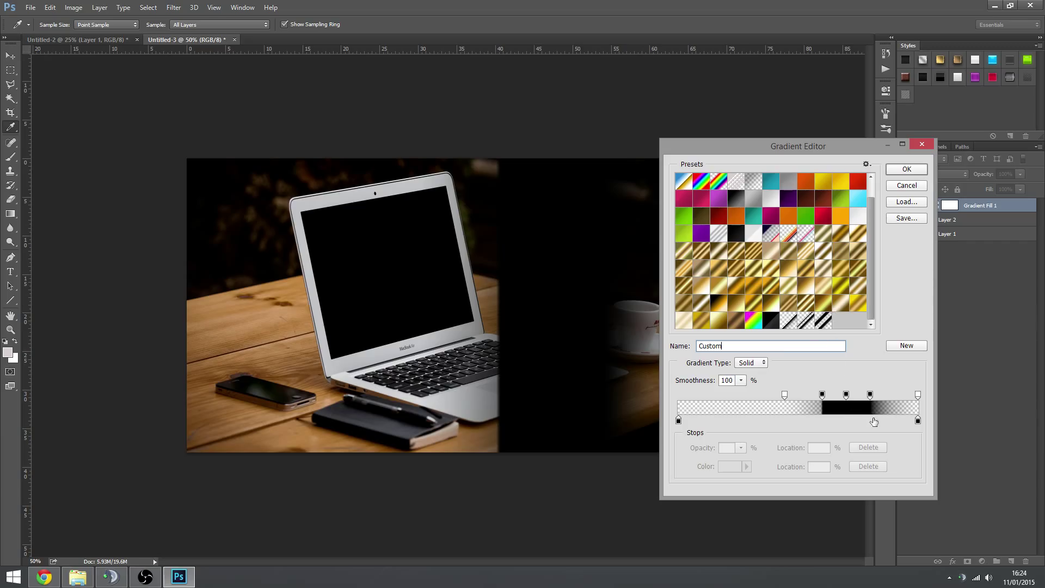
left_click_drag(828, 160, 799, 171)
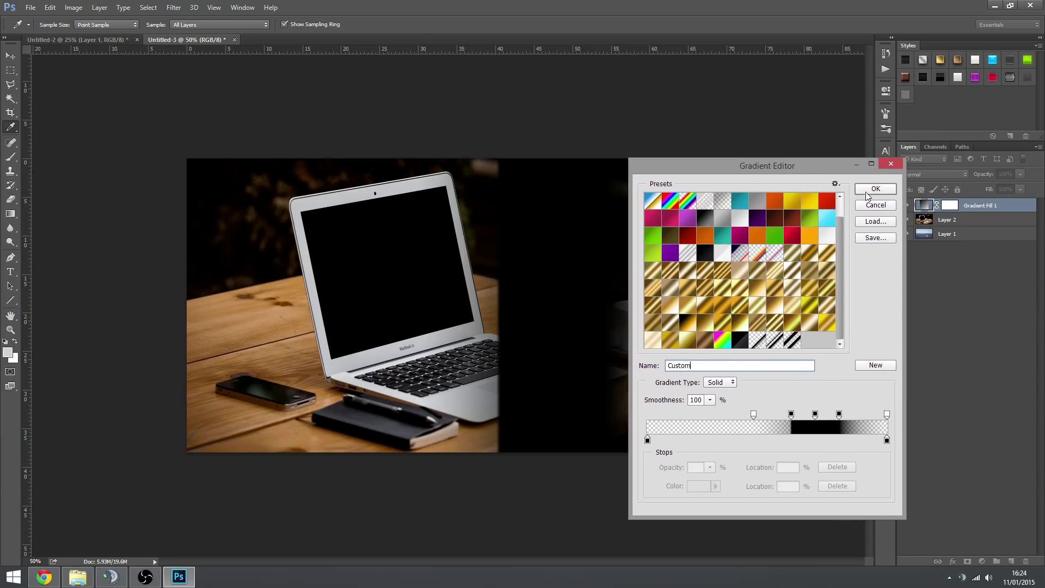
left_click(878, 191)
- Reopen the fill's gradient for editing and save it as a new preset named Custom
left_click_drag(801, 276, 814, 266)
left_click(773, 286)
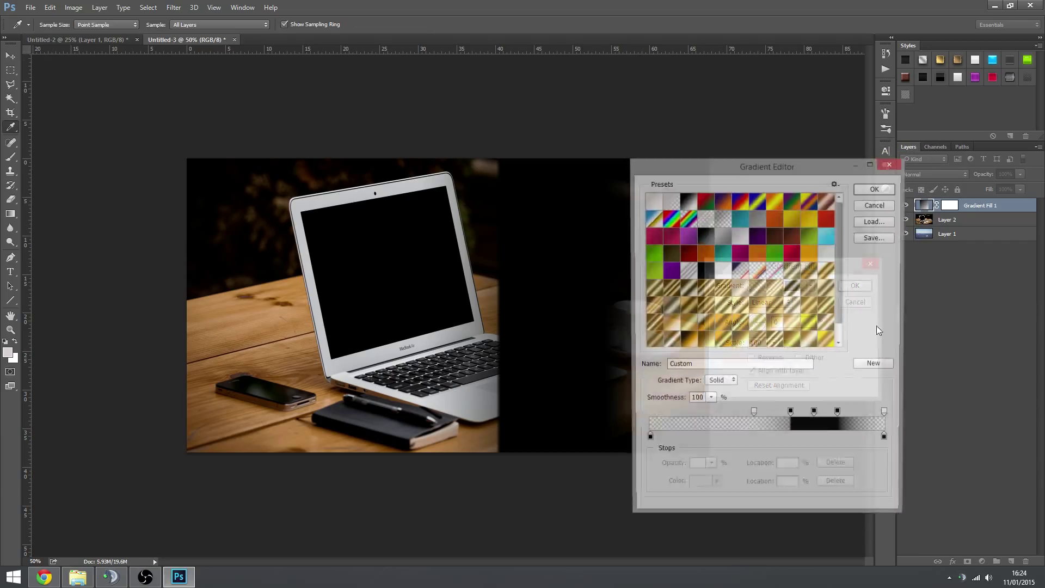
scroll(838, 330, "down", 1)
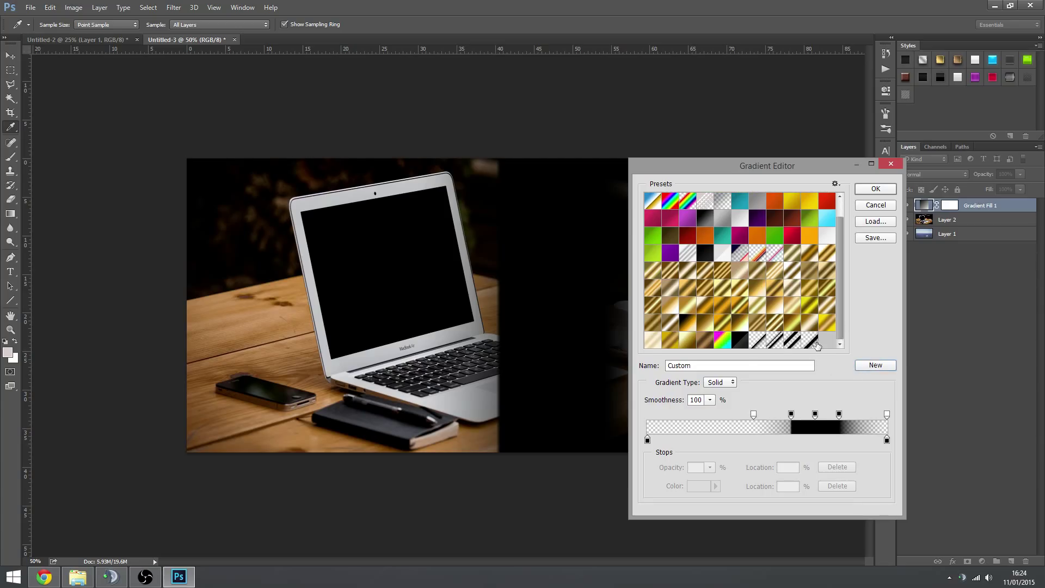
- Preview the older saved black-and-transparent gradient presets, then reapply the newly saved one
left_click(755, 342)
left_click(776, 345)
left_click(791, 344)
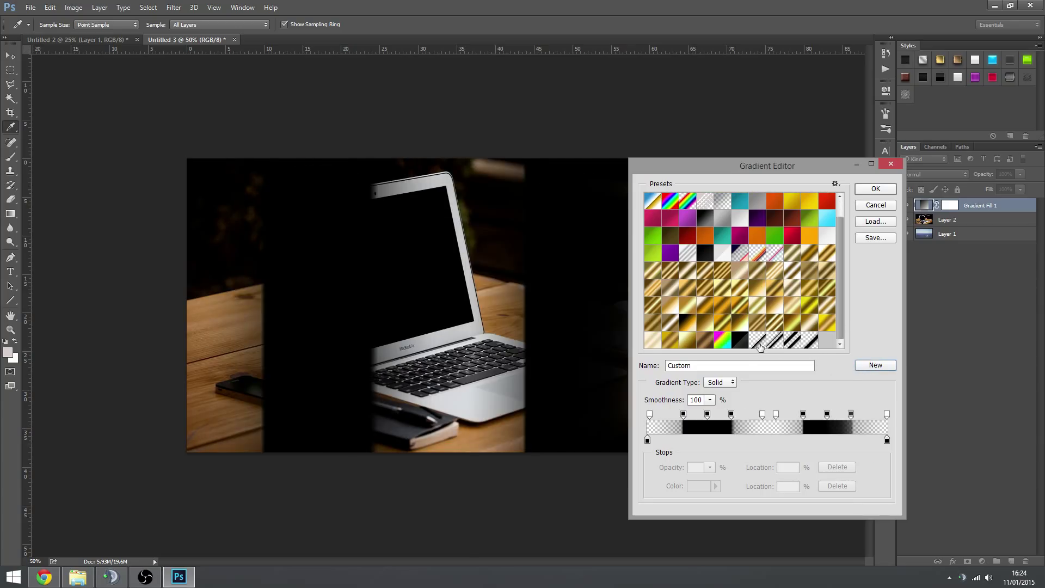
left_click(760, 345)
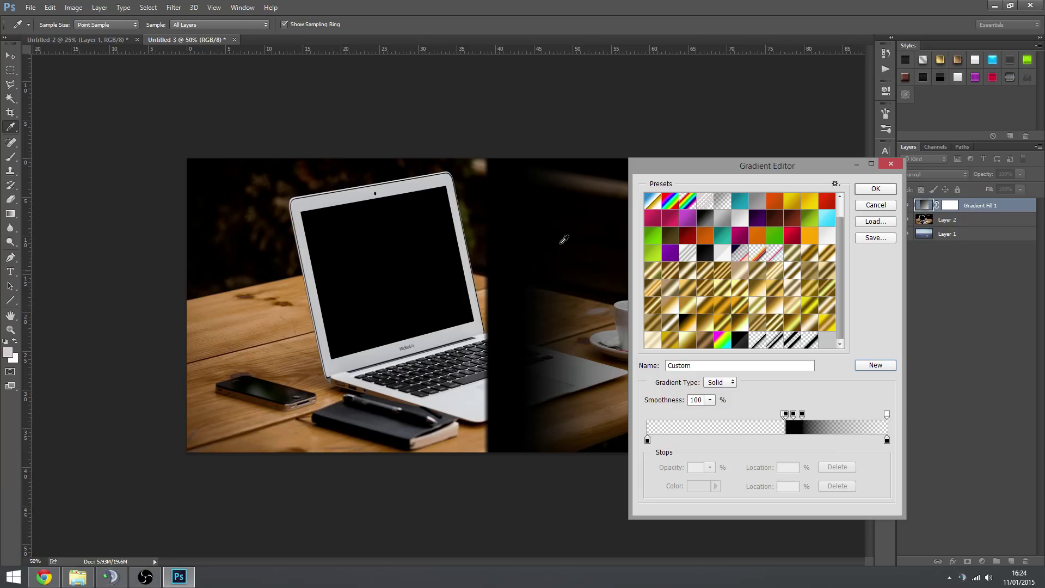
left_click(807, 344)
- Accept the chosen gradient and confirm the Gradient Fill layer's settings
left_click_drag(745, 171, 823, 195)
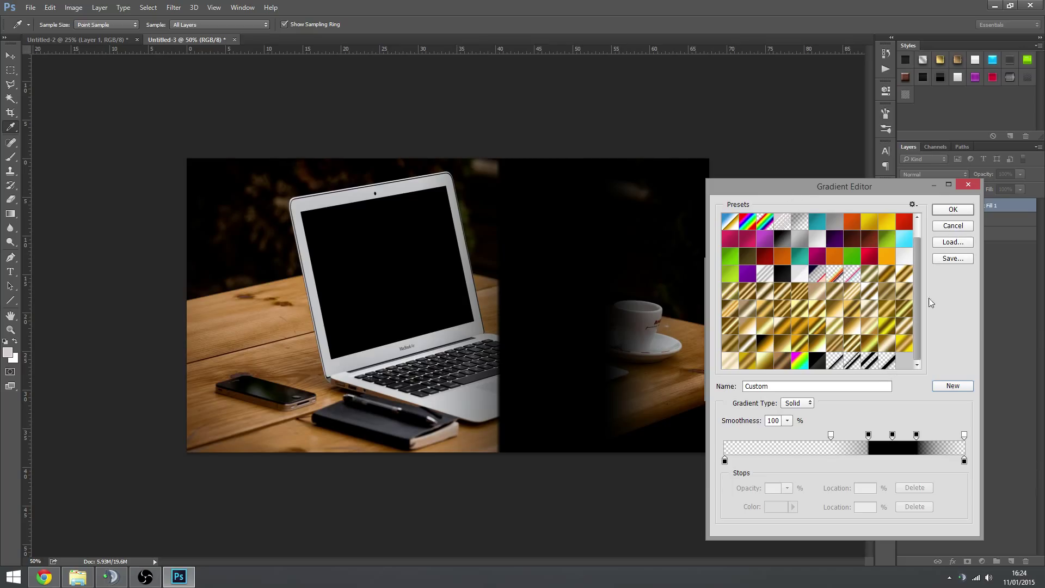
left_click(950, 209)
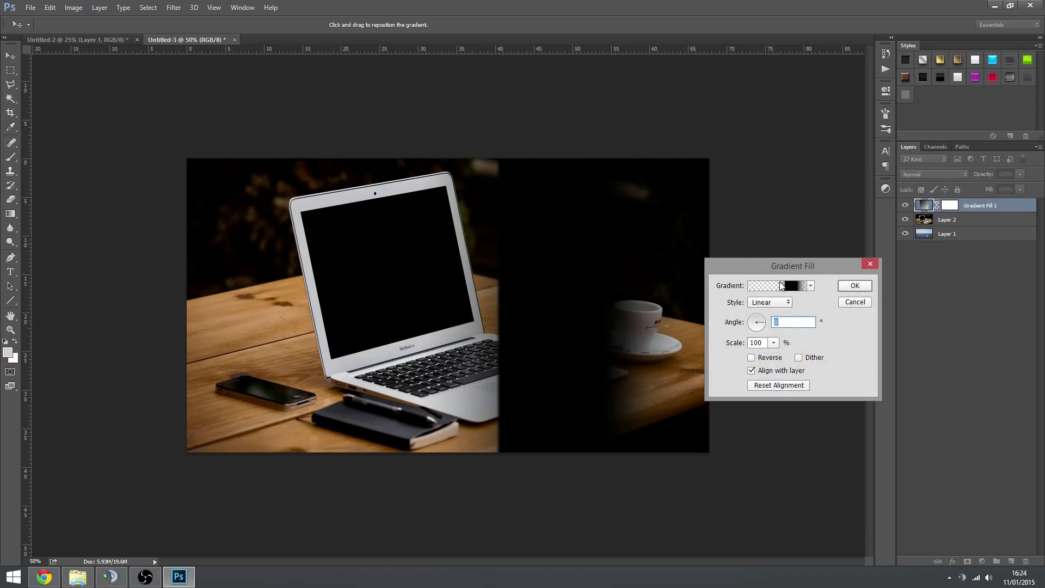
mouse_move(808, 264)
left_mouse_down()
mouse_move(823, 223)
mouse_move(810, 245)
left_mouse_up()
left_click(851, 262)
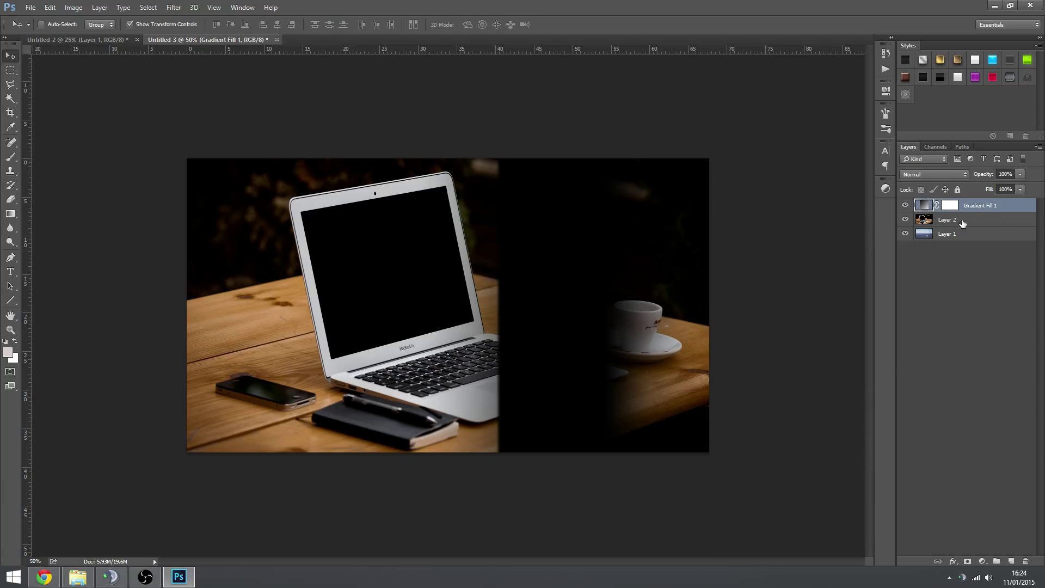
- Add a second Gradient Fill layer above the first and start editing it from the foreground-to-transparent preset
left_click(982, 561)
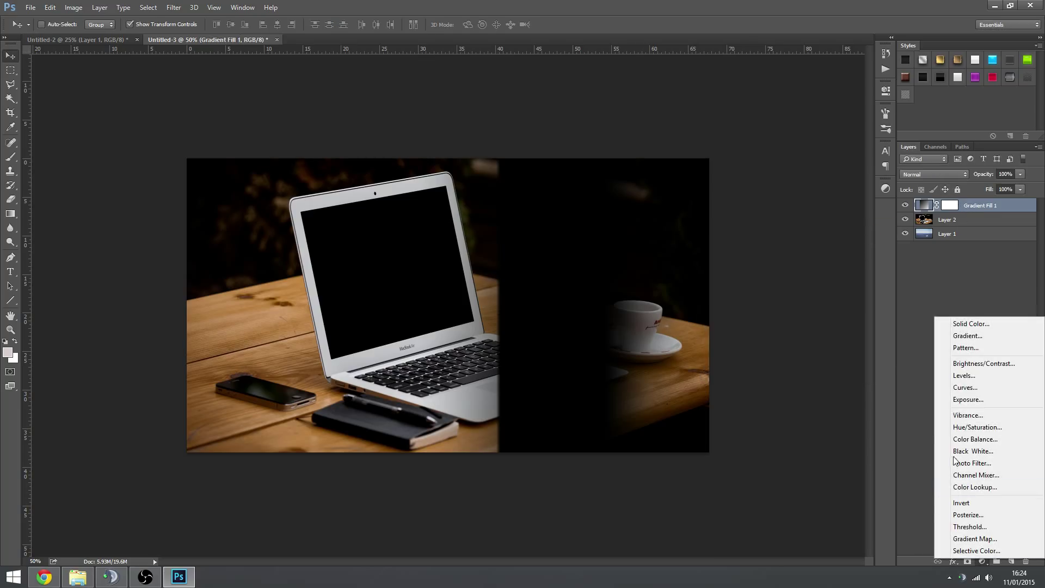
left_click(969, 336)
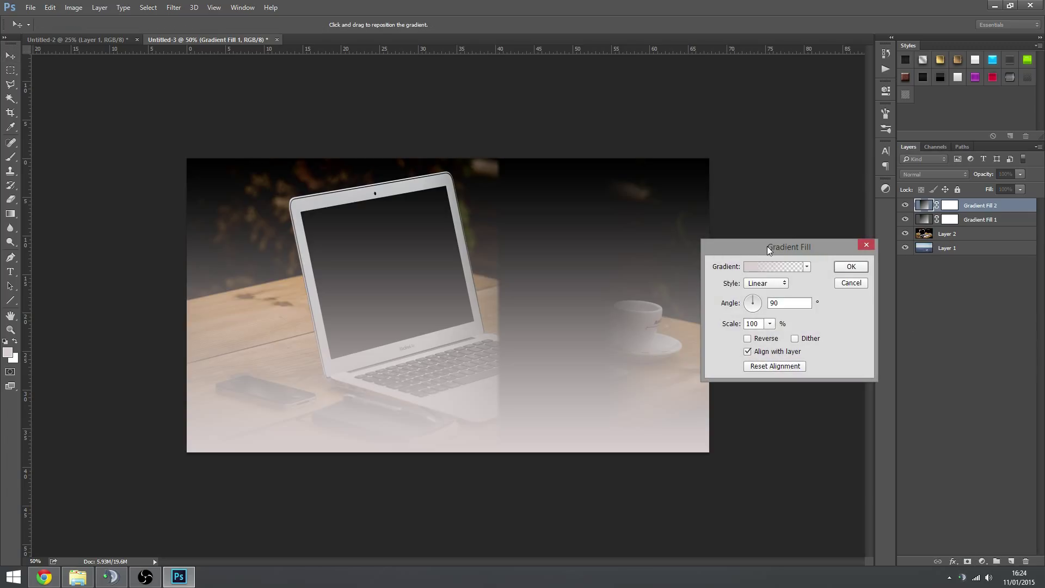
left_click(769, 266)
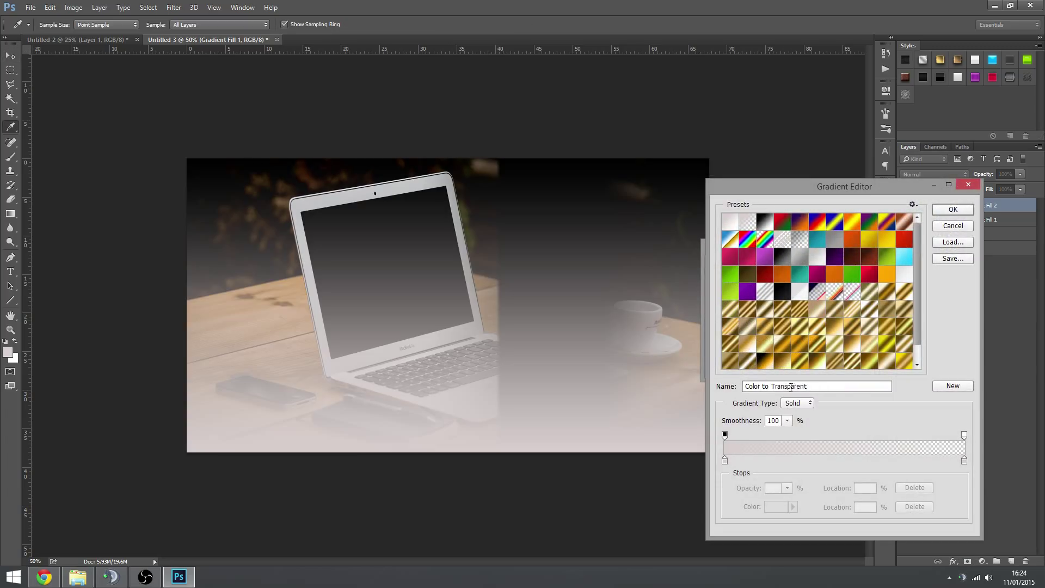
left_click(750, 224)
- Try a cyan hue on the gradient's start color stop, then set it to pure red (ff0000)
double_click(725, 461)
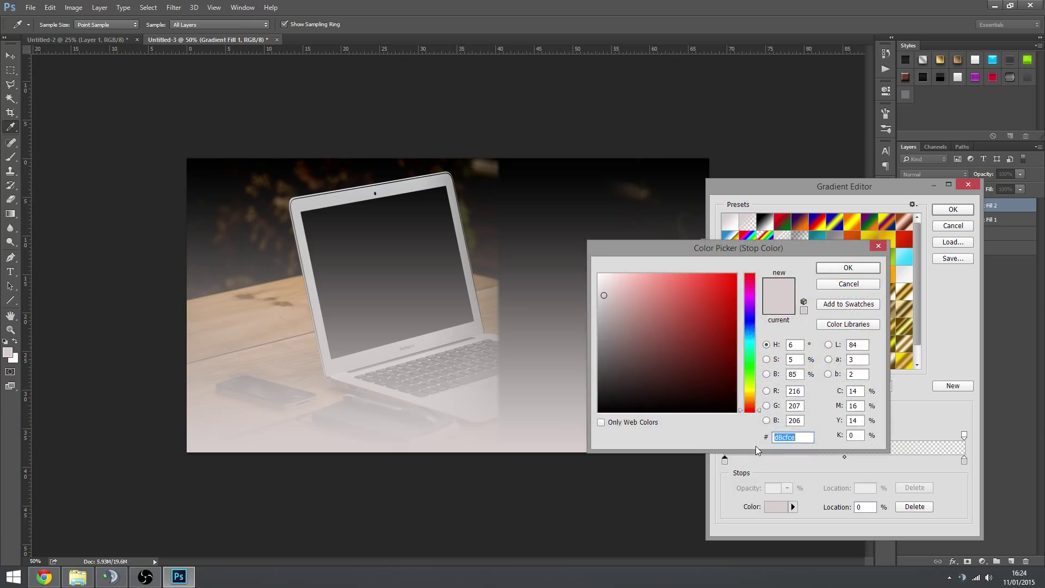
left_click_drag(655, 298, 737, 274)
left_click_drag(747, 412, 730, 338)
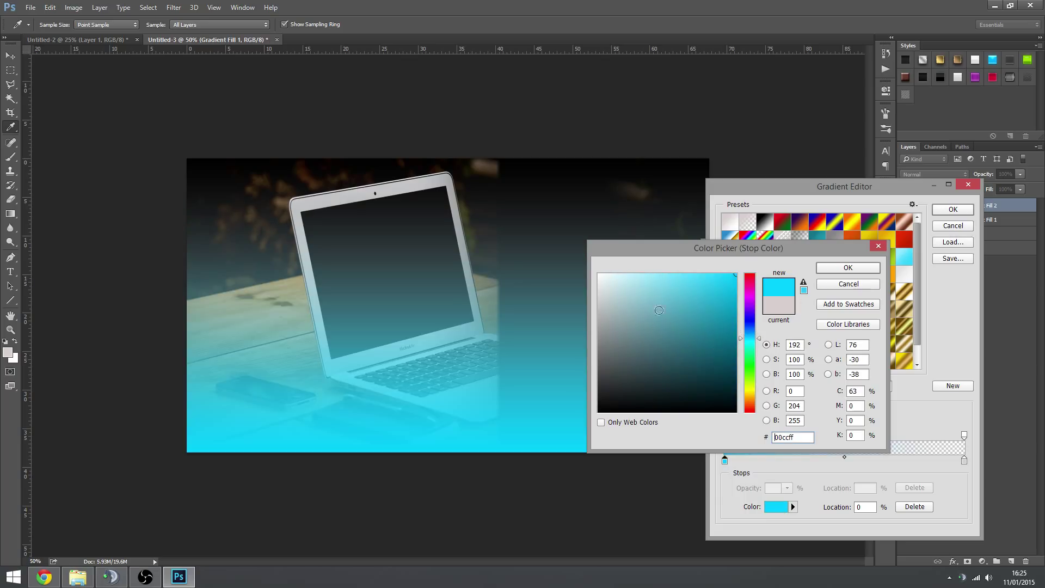
left_click_drag(749, 407, 748, 415)
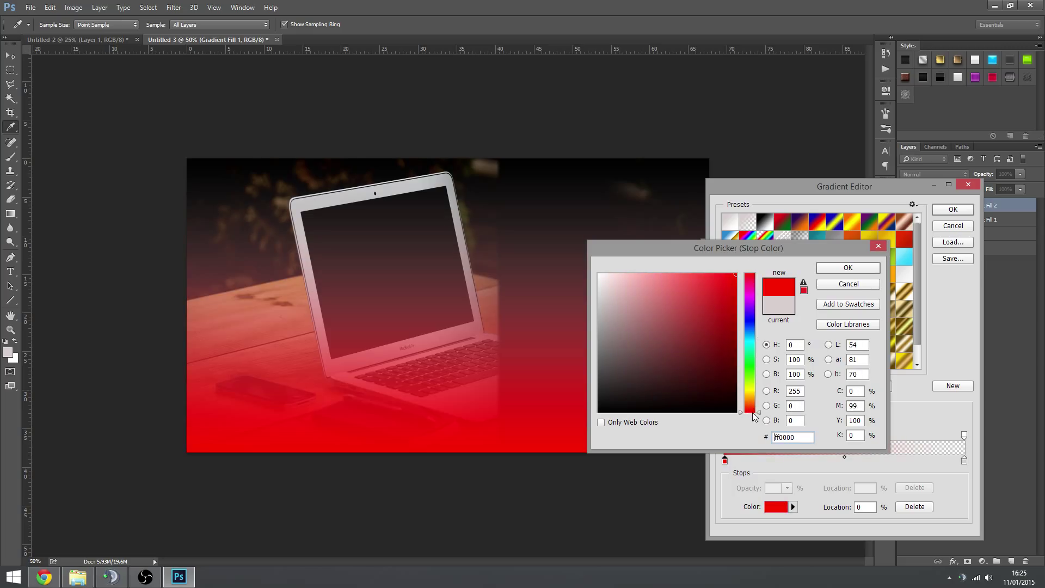
left_click(848, 267)
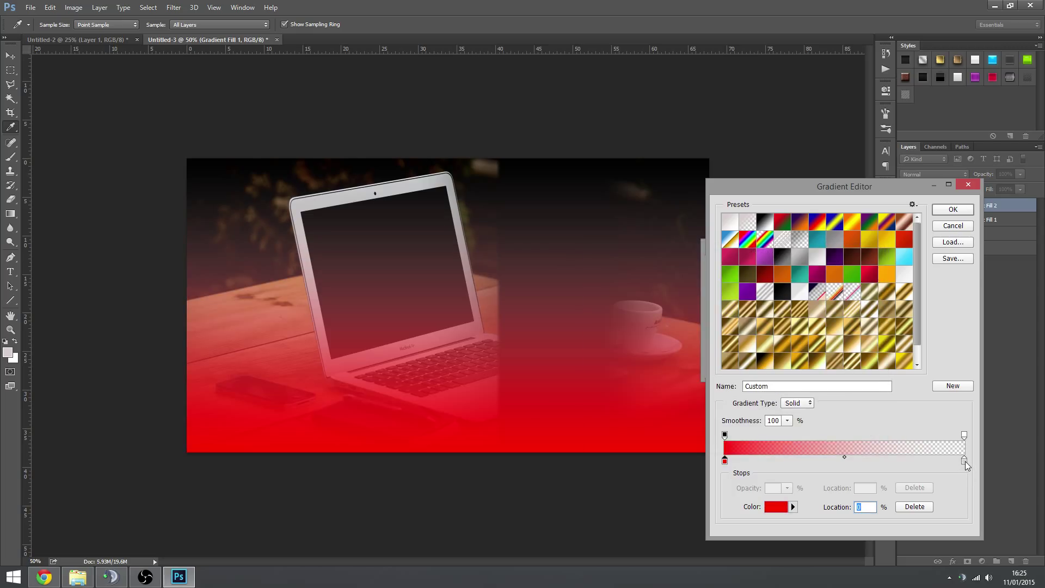
- Set the gradient's end color stop to orange-red (ff3c00)
double_click(964, 460)
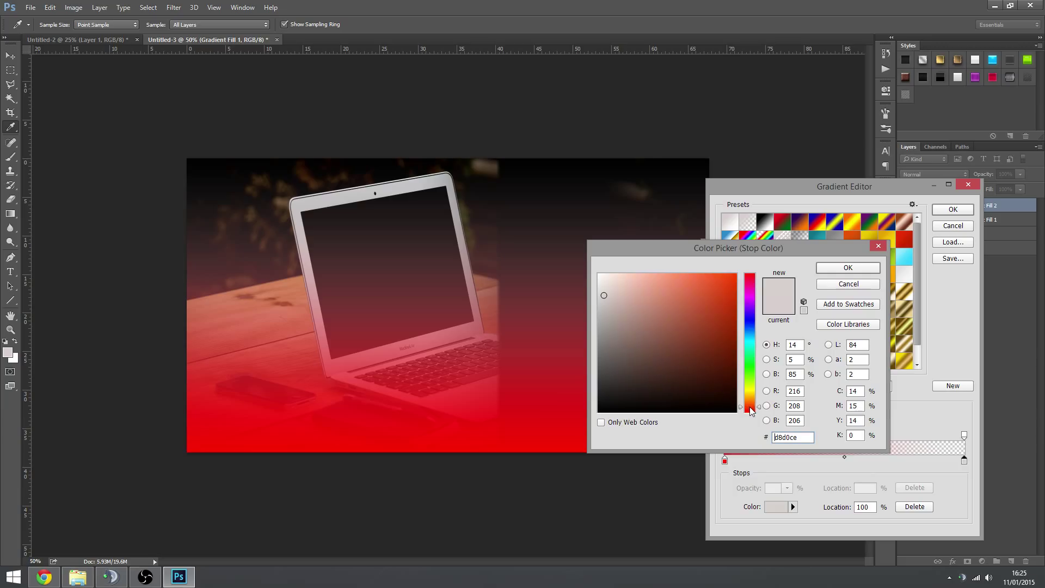
left_click_drag(704, 328, 737, 274)
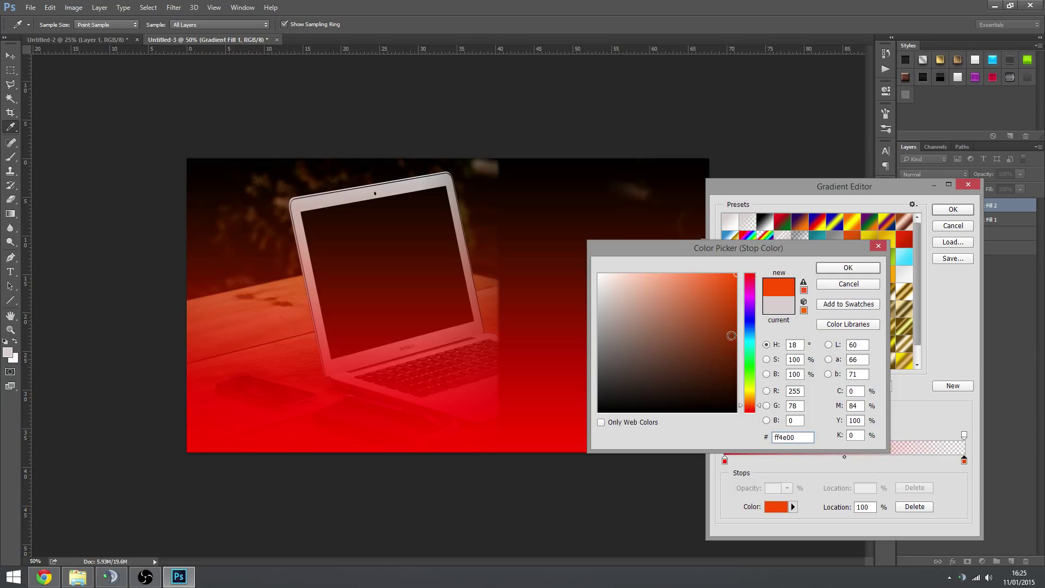
left_click(749, 408)
left_click(847, 270)
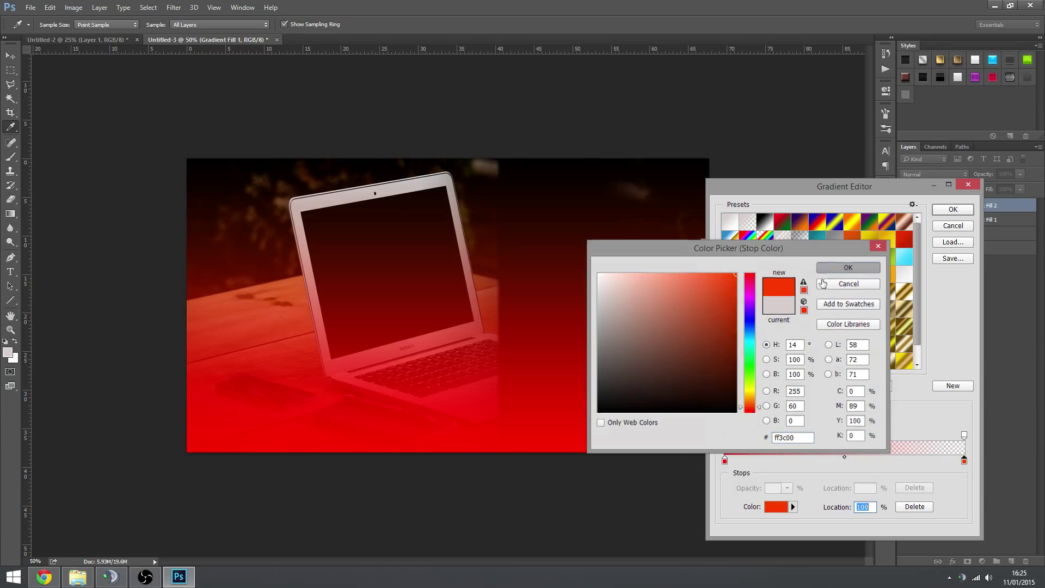
- Accept the edited red gradient and reverse its direction in the second Gradient Fill
left_click_drag(833, 192, 720, 188)
left_click(840, 208)
left_click_drag(821, 241, 764, 230)
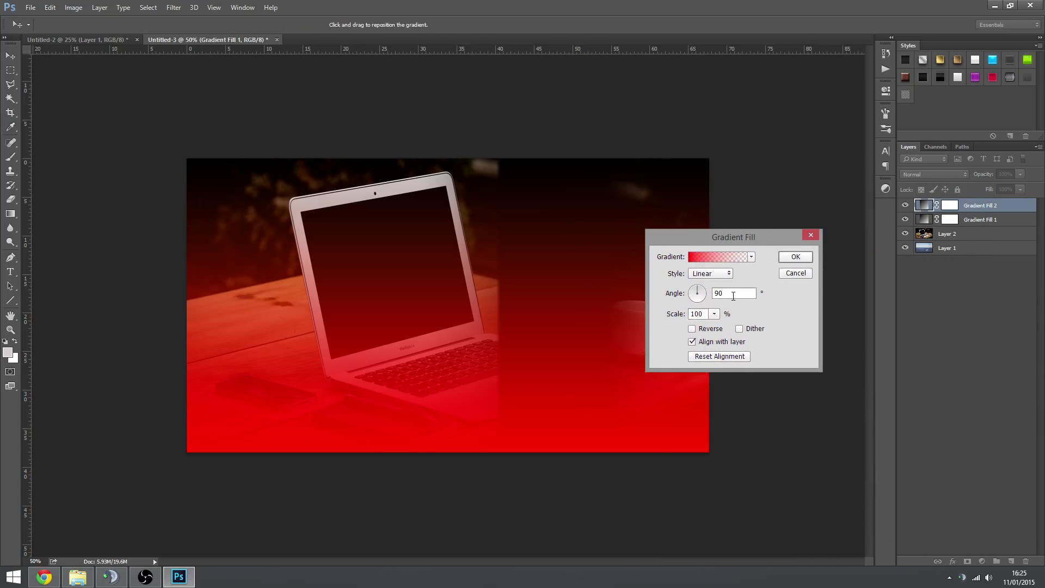
left_click(706, 329)
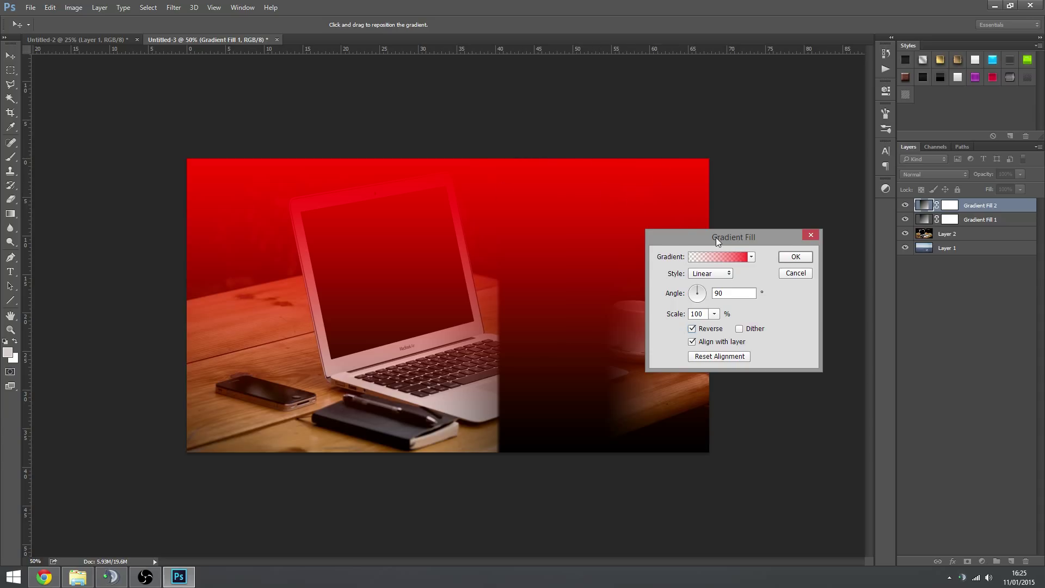
left_click_drag(716, 237, 734, 271)
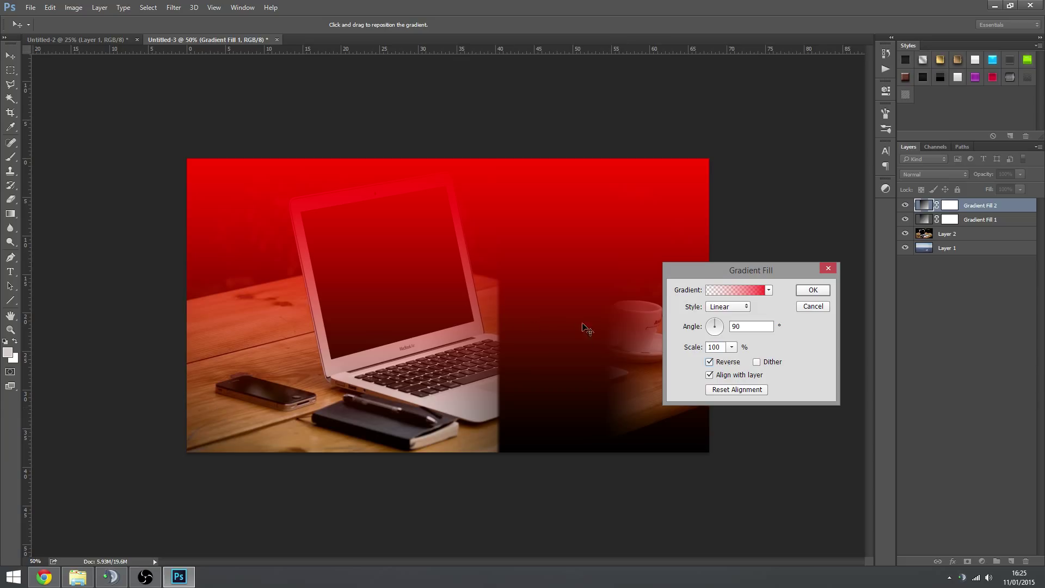
left_click_drag(767, 265, 724, 296)
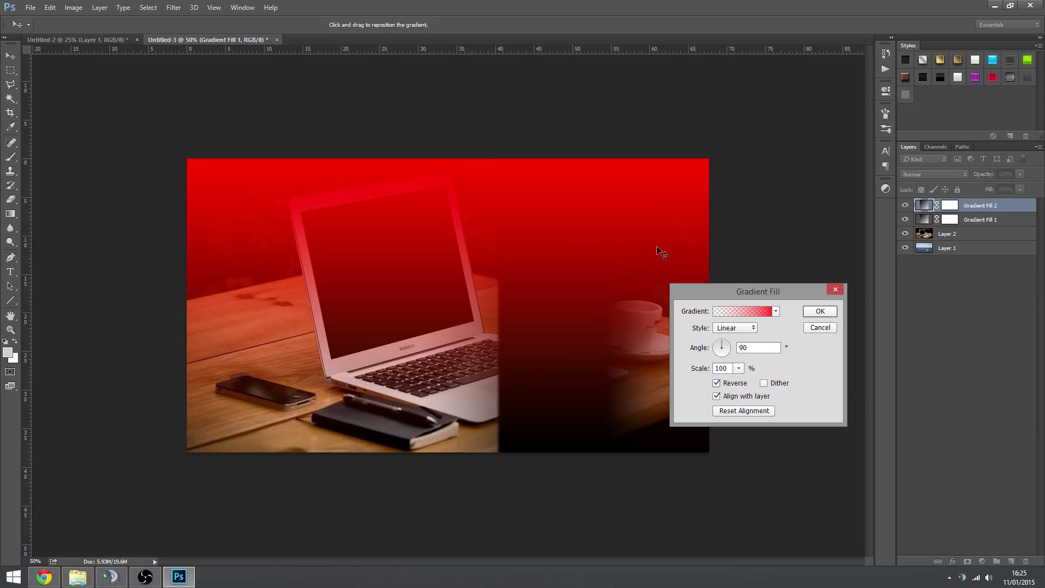
left_click_drag(787, 294, 816, 294)
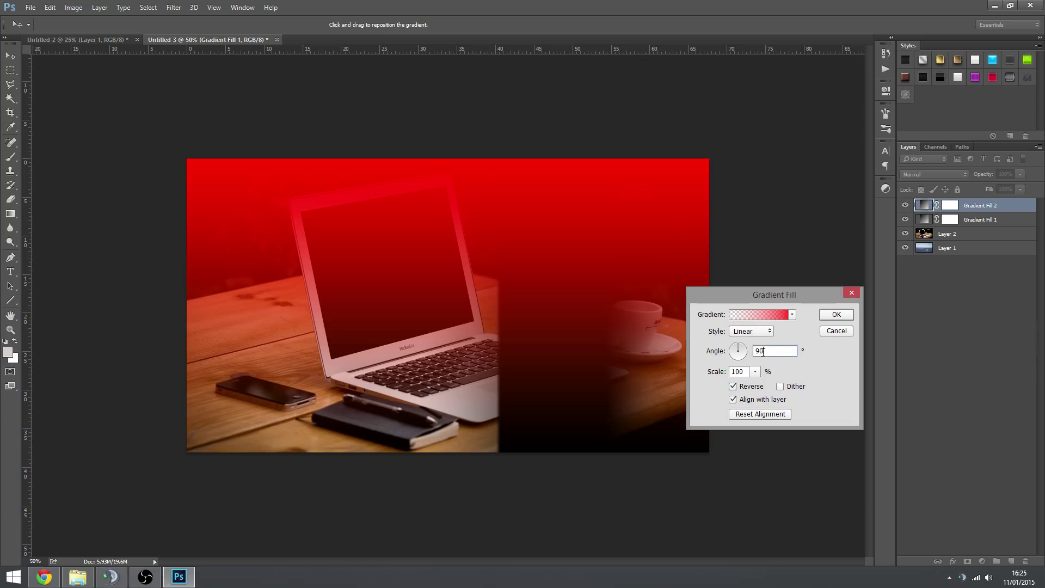
- Set the gradient angle to 70°, shift the gradient slightly upward on the canvas, and confirm the fill
double_click(765, 351)
type("70")
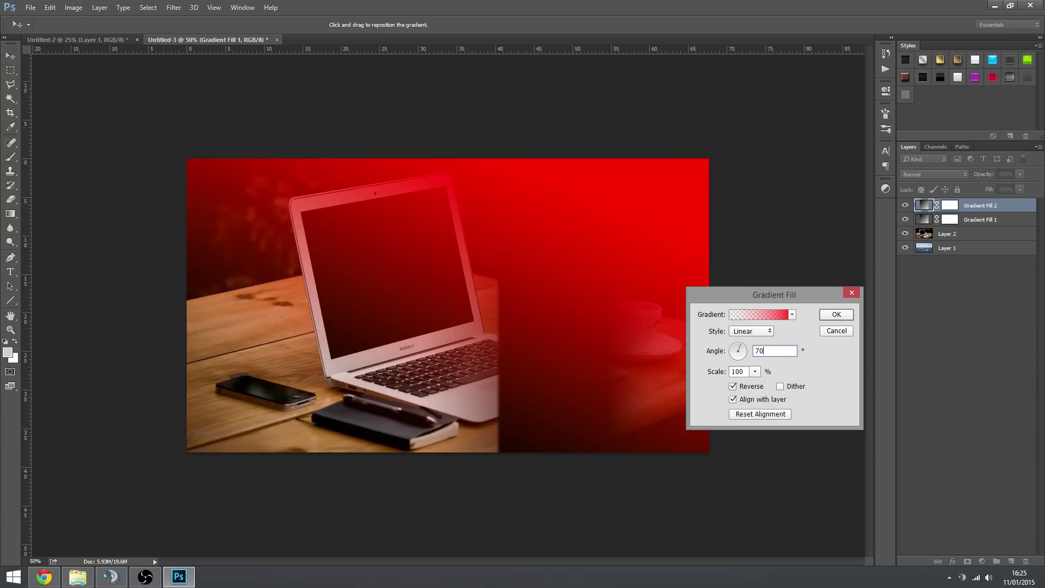
left_click_drag(624, 256, 636, 219)
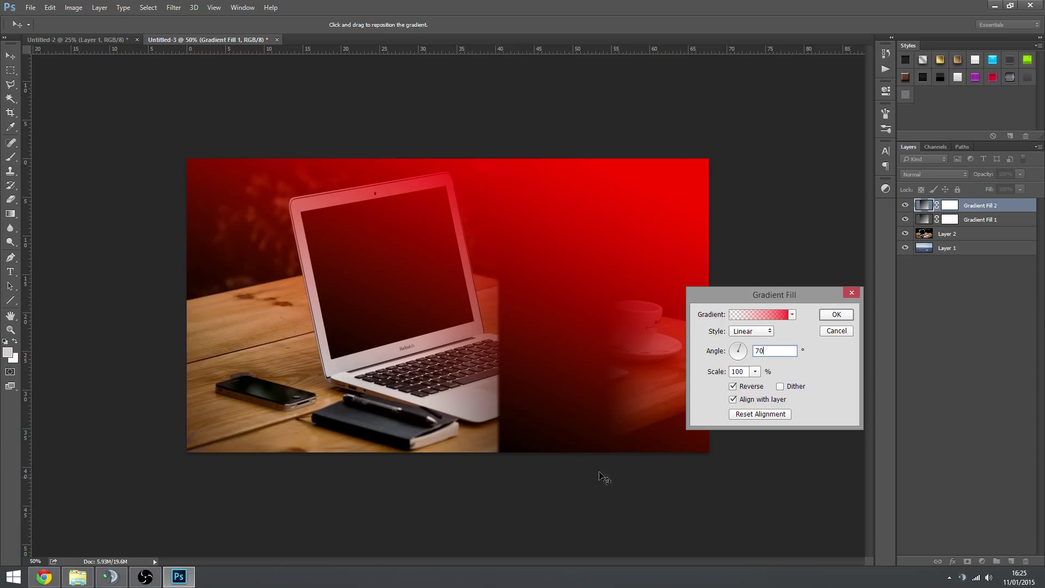
left_click(836, 315)
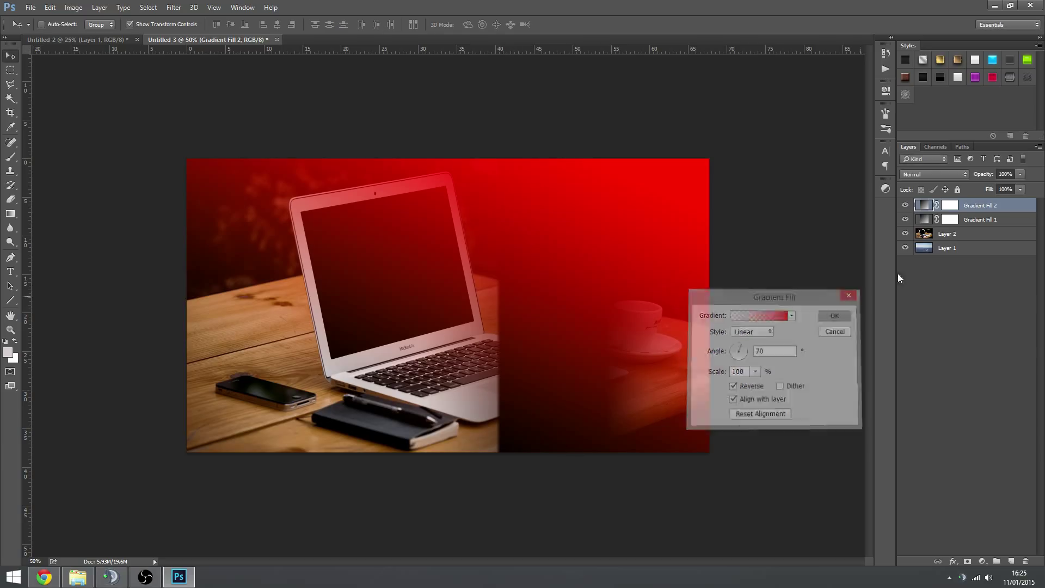
- Clip Gradient Fill 2 to Gradient Fill 1 and set Gradient Fill 1's blend mode to Screen
left_click(994, 210, "alt")
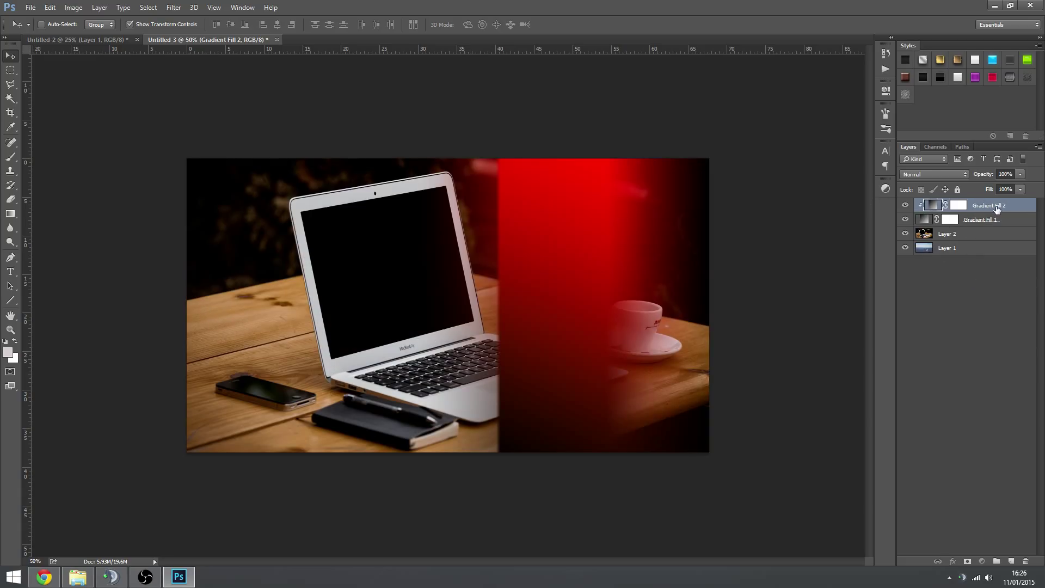
left_click(975, 218)
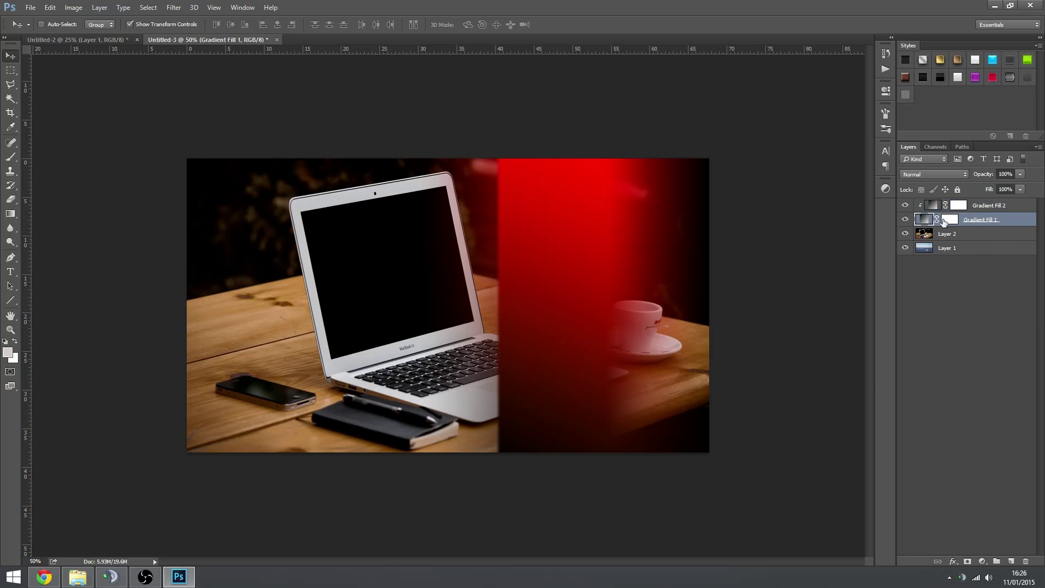
left_click(931, 175)
left_click(1017, 218)
left_click(935, 174)
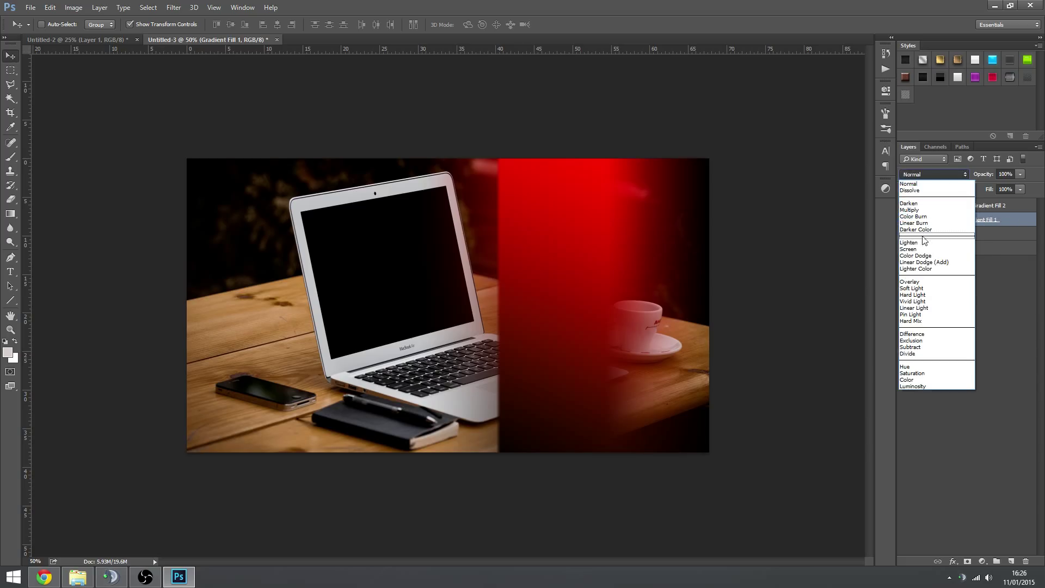
left_click(932, 240)
left_click(991, 329)
- Examine the Screen-blended red light leak over the laptop photo at different zoom levels
key("z")
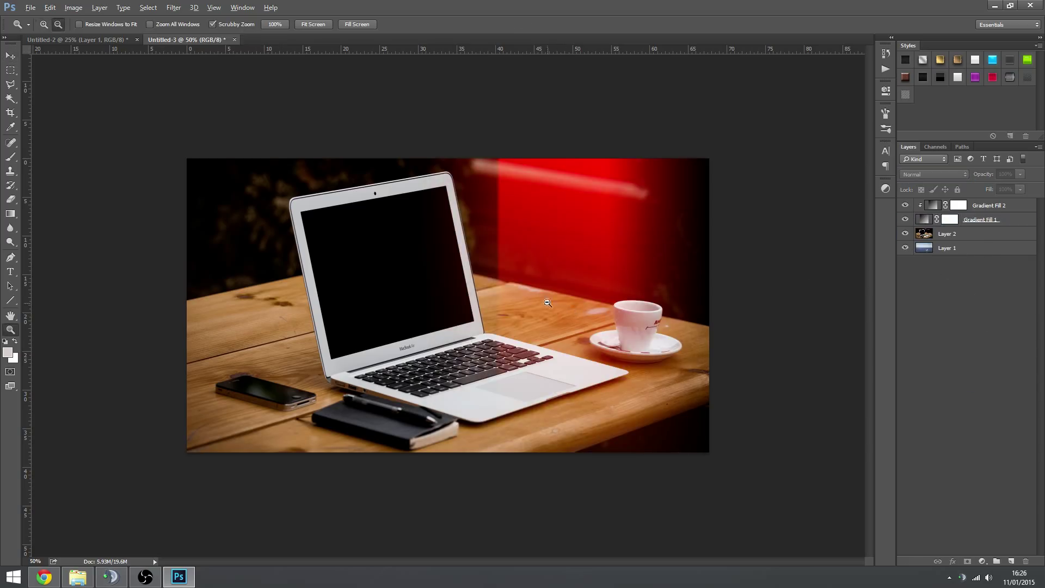
left_click(523, 294, "alt")
left_click(489, 287)
left_click(500, 305)
left_click(507, 305, "alt")
left_click(997, 209)
left_click(927, 327)
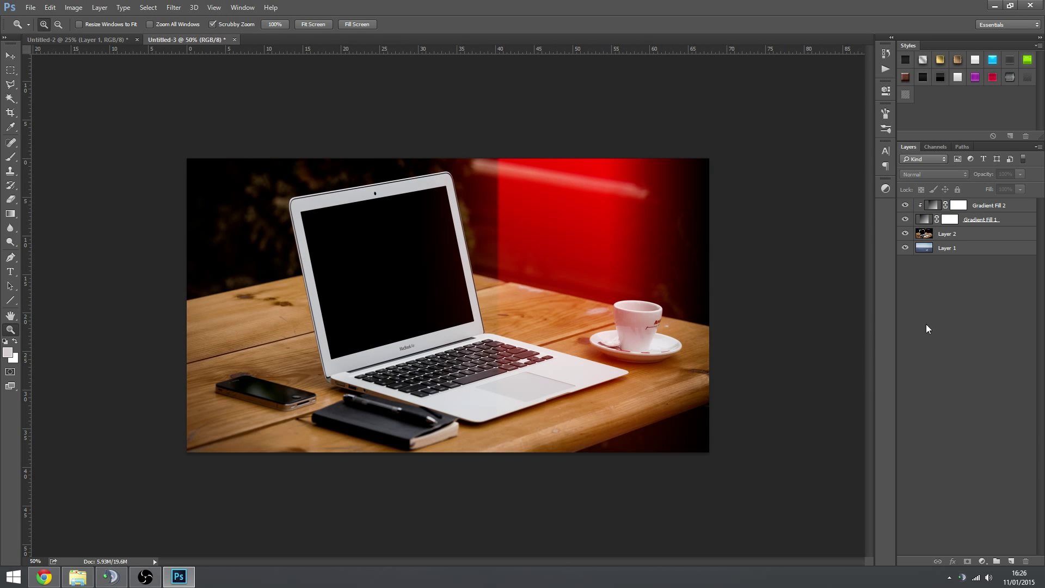
left_click(501, 309)
left_click(611, 244, "alt")
- Try the Radial style on Gradient Fill 1 and reposition the gradient toward the photo's upper right
double_click(924, 224)
left_click_drag(769, 297, 858, 284)
left_click(847, 318)
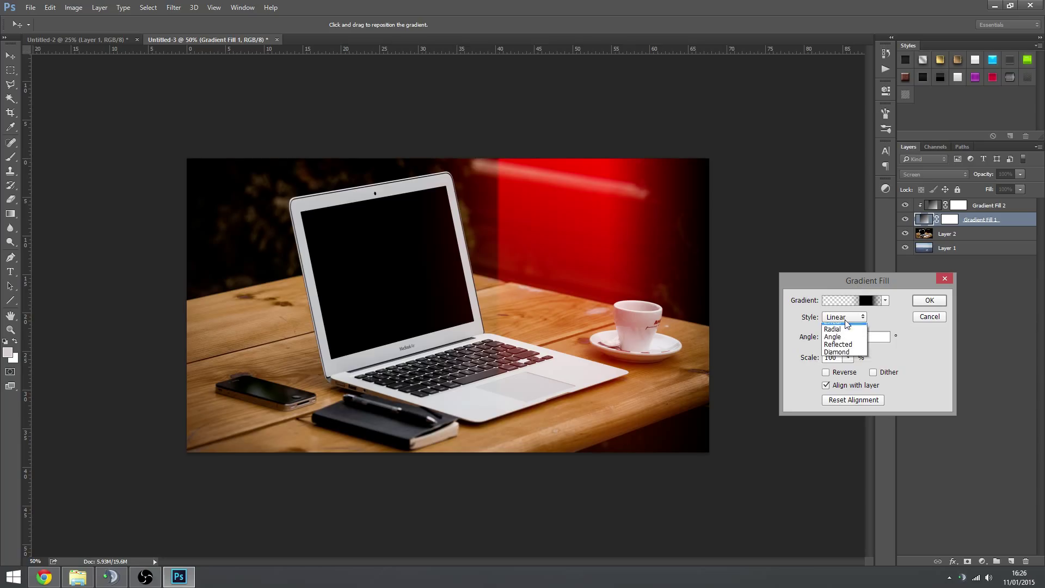
left_click(852, 333)
left_click_drag(603, 308, 738, 54)
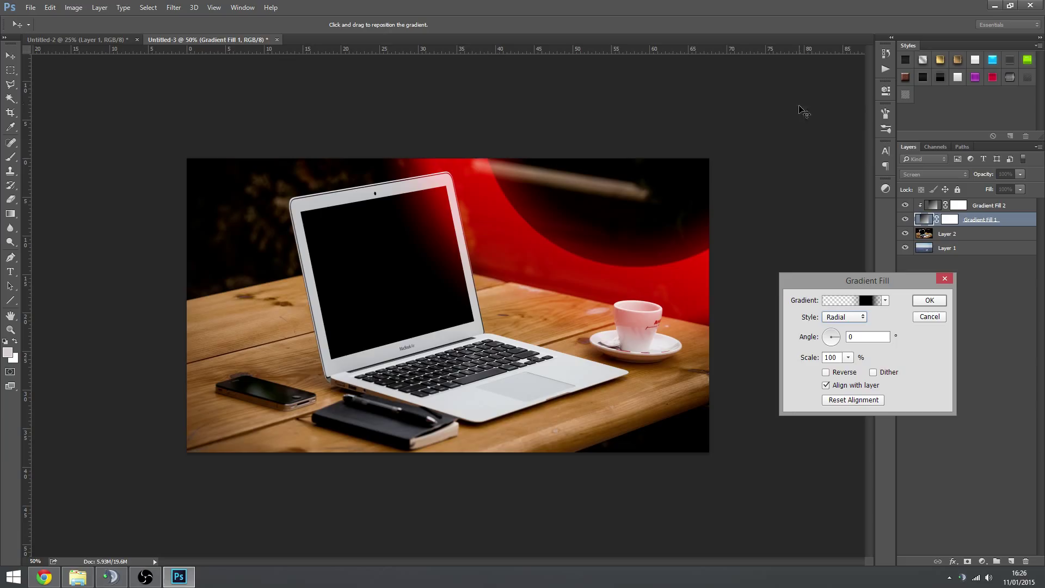
- Try gradient scales of 327% and 149%, repositioning the radial gradient over the photo each time
left_click(851, 358)
left_click_drag(853, 371, 836, 369)
left_click_drag(591, 313, 514, 226)
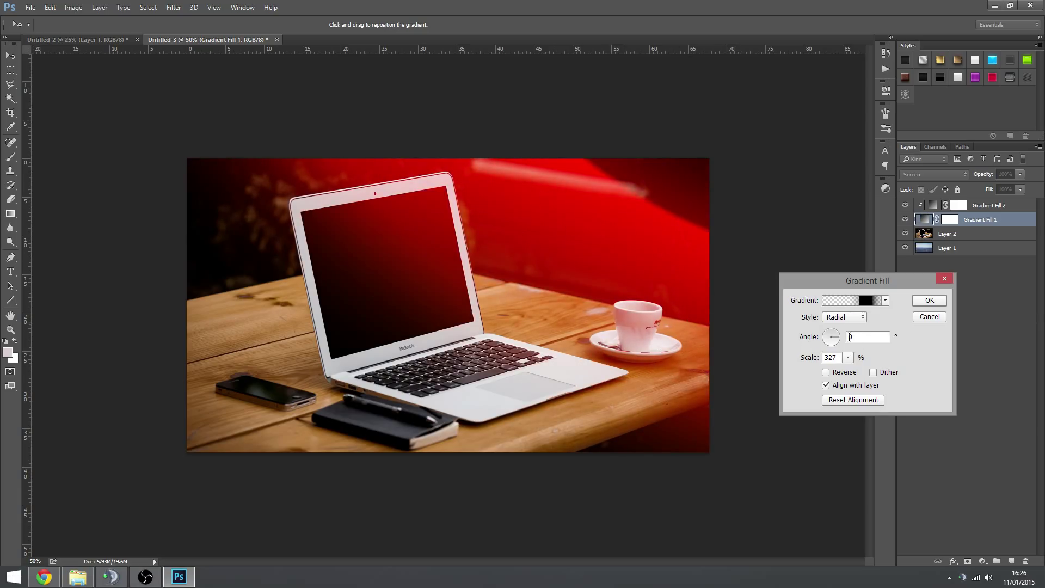
left_click(848, 357)
left_click_drag(847, 370, 838, 371)
left_click_drag(525, 287, 327, 471)
left_click_drag(596, 281, 426, 385)
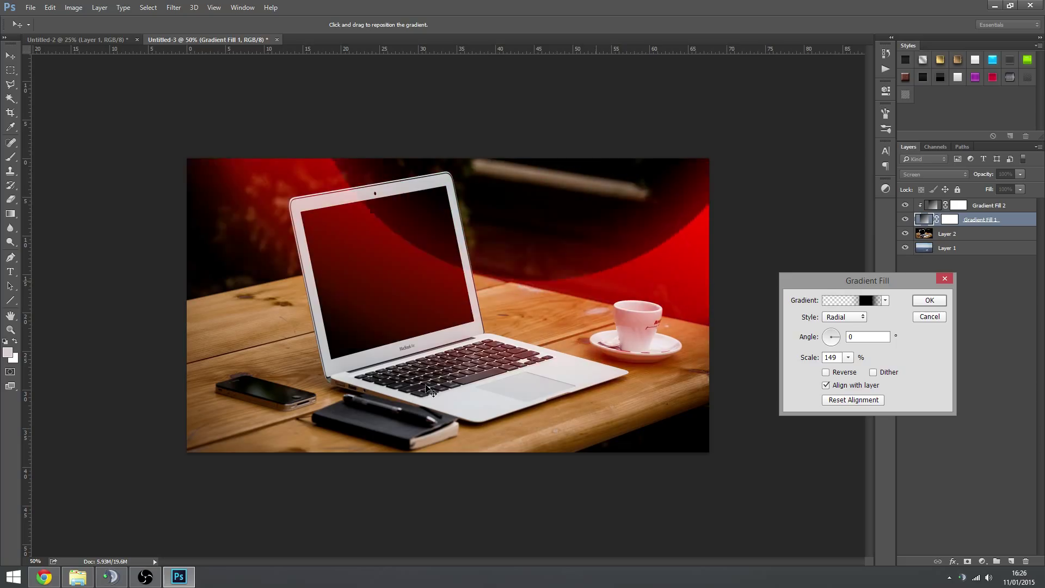
- Try the Reflected style and move the gradient band toward the right side of the photo
left_click(844, 316)
left_click(838, 355)
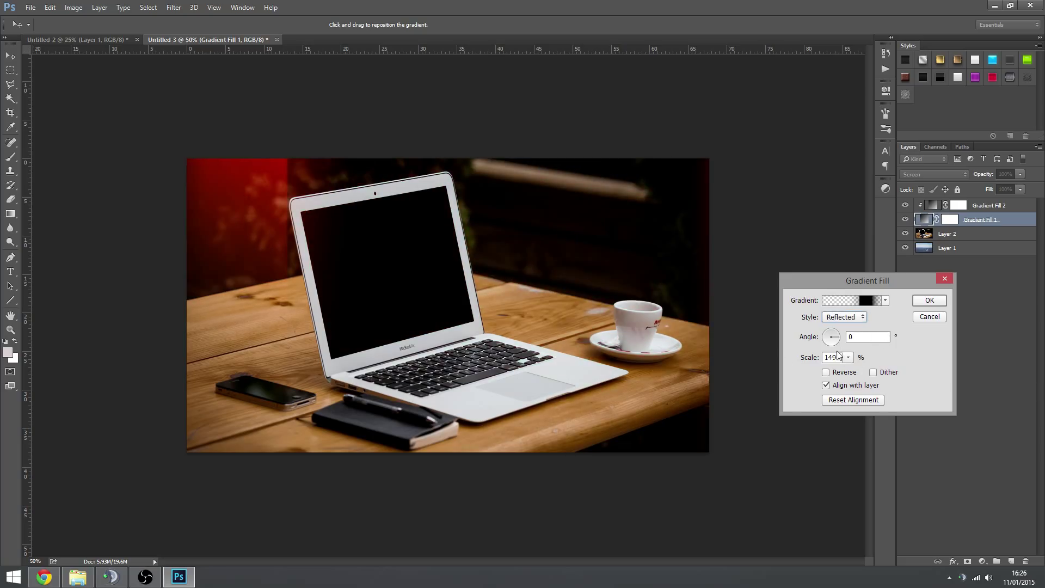
left_click_drag(259, 232, 622, 191)
left_click(847, 357)
- Change the gradient style to Angle, set its angle to 90°, and confirm the fill settings
left_click(848, 318)
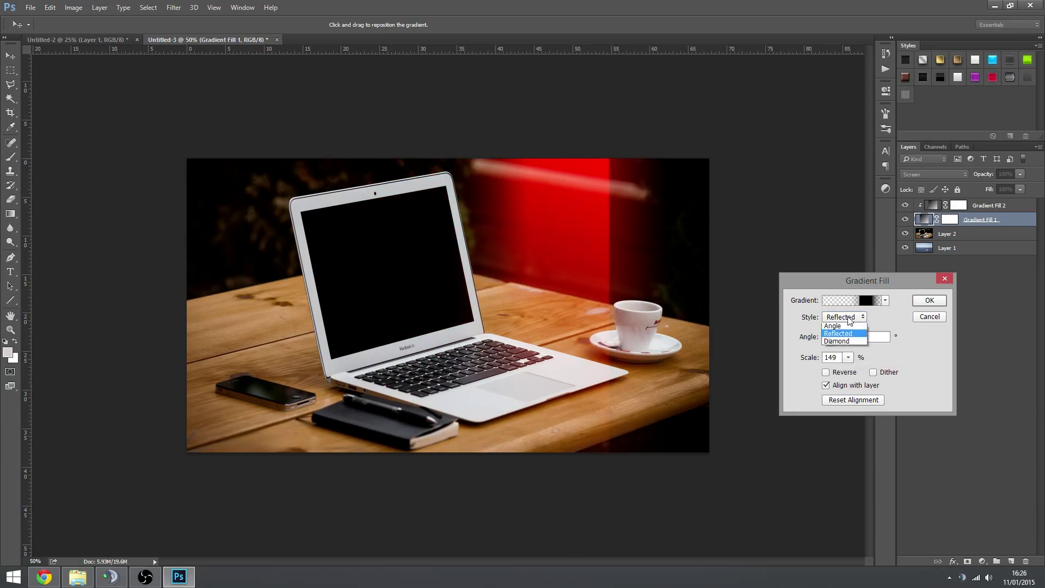
left_click(839, 343)
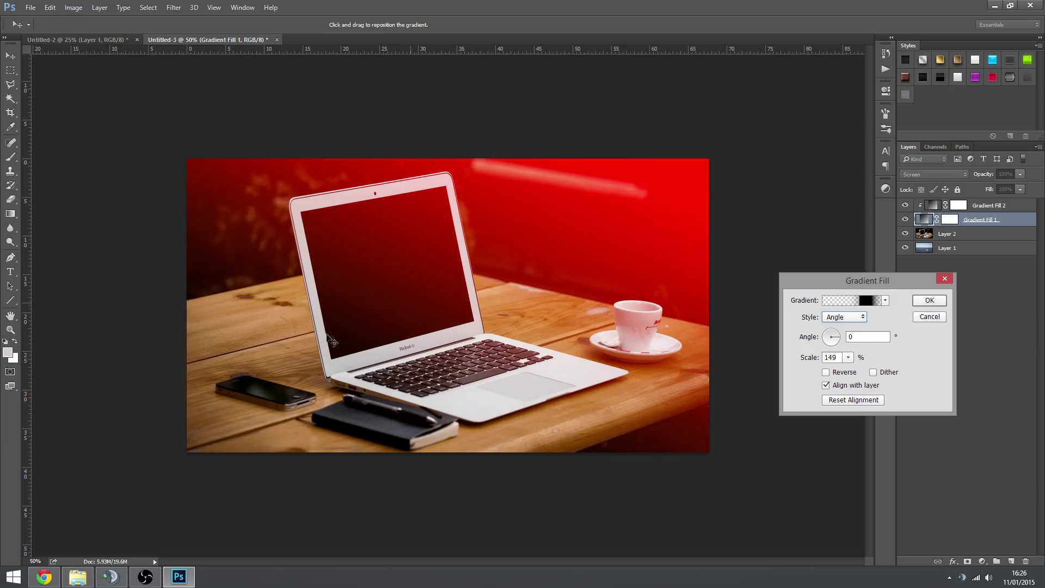
left_click_drag(835, 337, 832, 329)
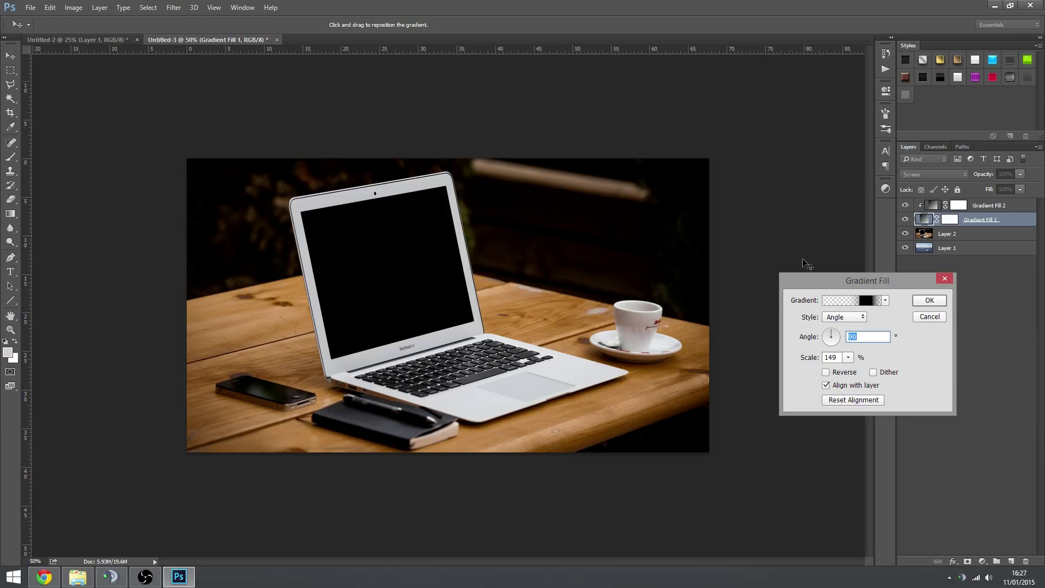
left_click(929, 301)
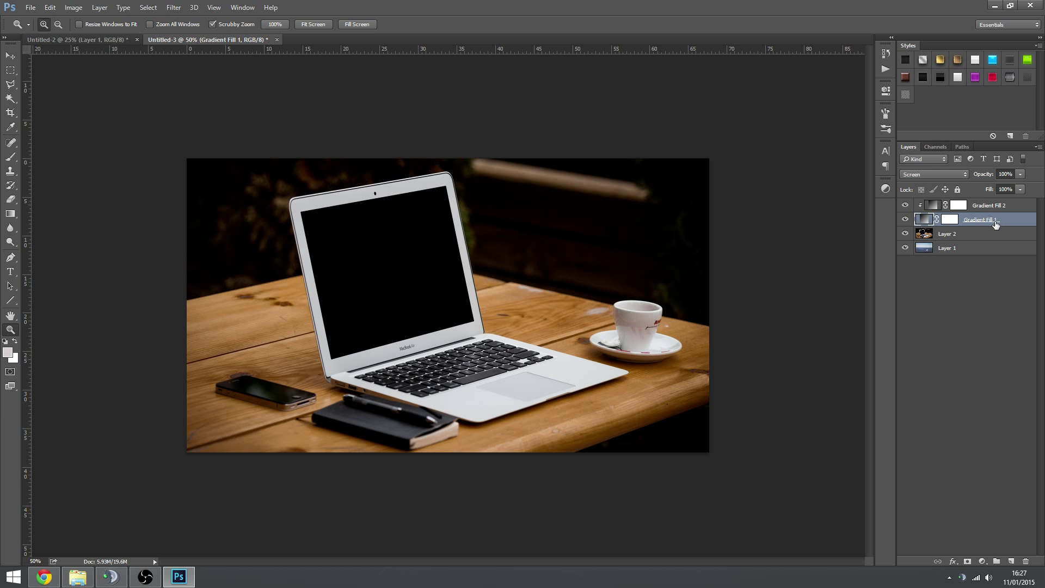
- Set Gradient Fill 1's blend mode back to Normal
left_click(929, 175)
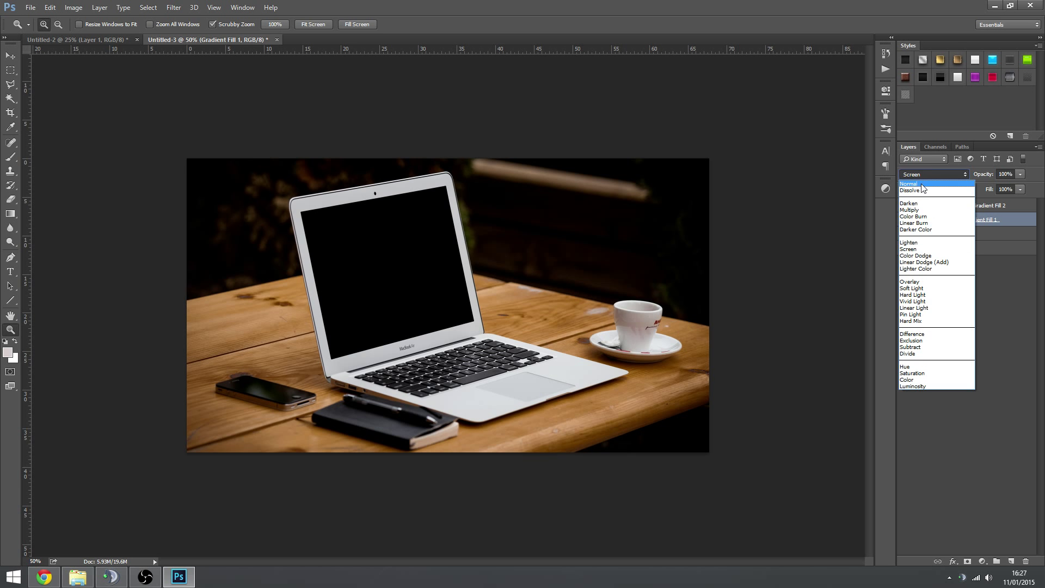
left_click(922, 184)
left_click_drag(409, 237, 413, 278)
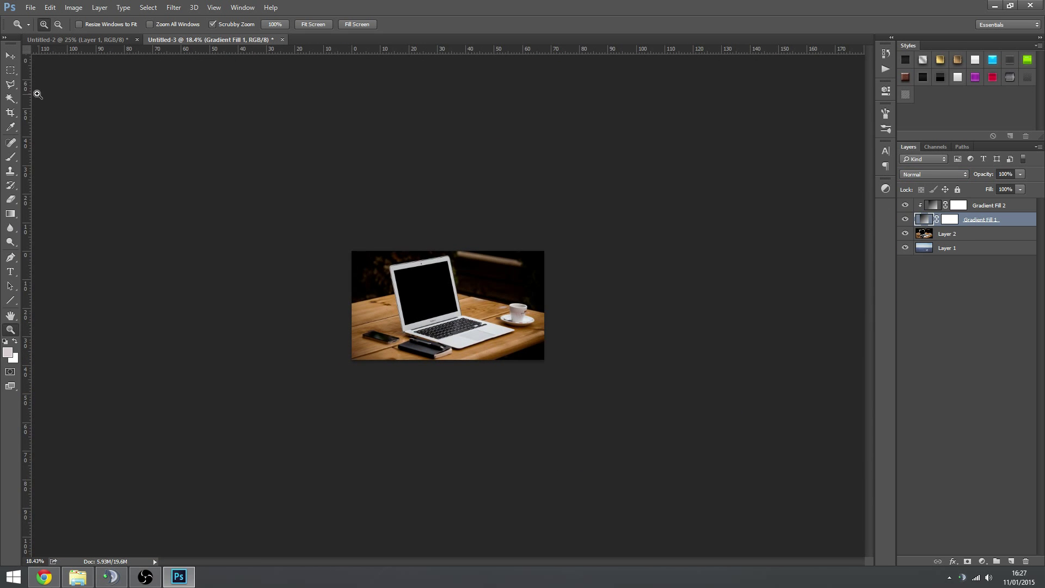
- Reopen Gradient Fill 1's settings, try the Linear style at 753% scale, and reposition the gradient
left_click(11, 57)
double_click(925, 220)
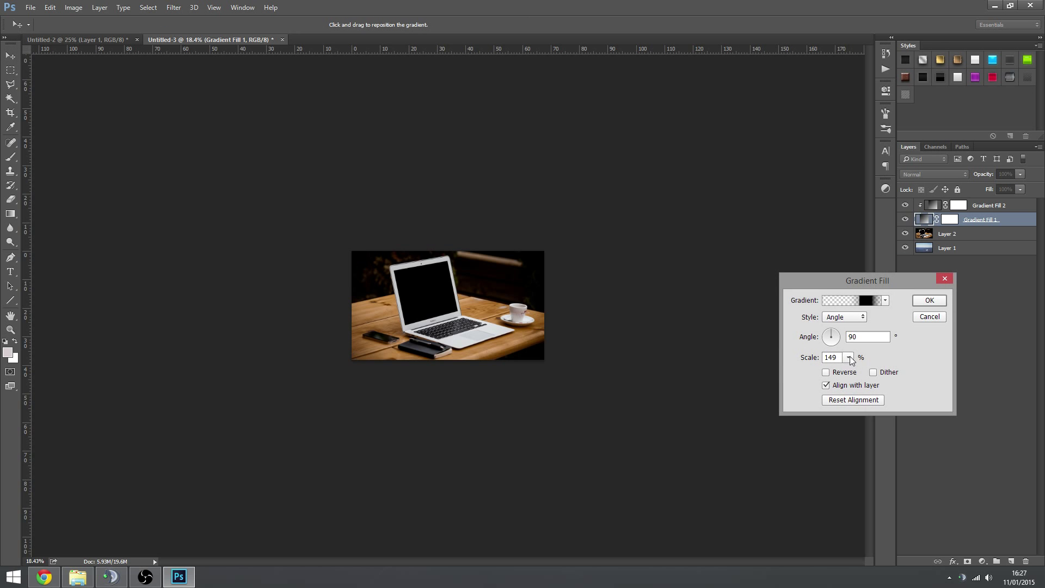
left_click_drag(850, 358, 882, 368)
left_click(846, 320)
left_click(841, 326)
left_click_drag(552, 148, 494, 382)
- Try a 209% scale with the gradient repositioned, then set the scale to 100%
left_click(848, 358)
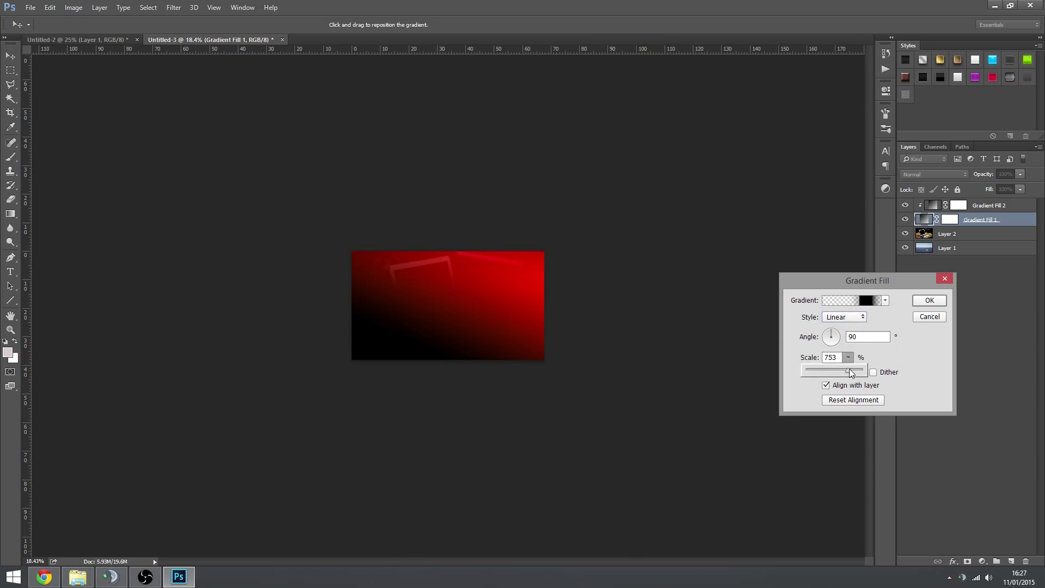
left_click_drag(851, 370, 818, 376)
left_click_drag(523, 351, 508, 308)
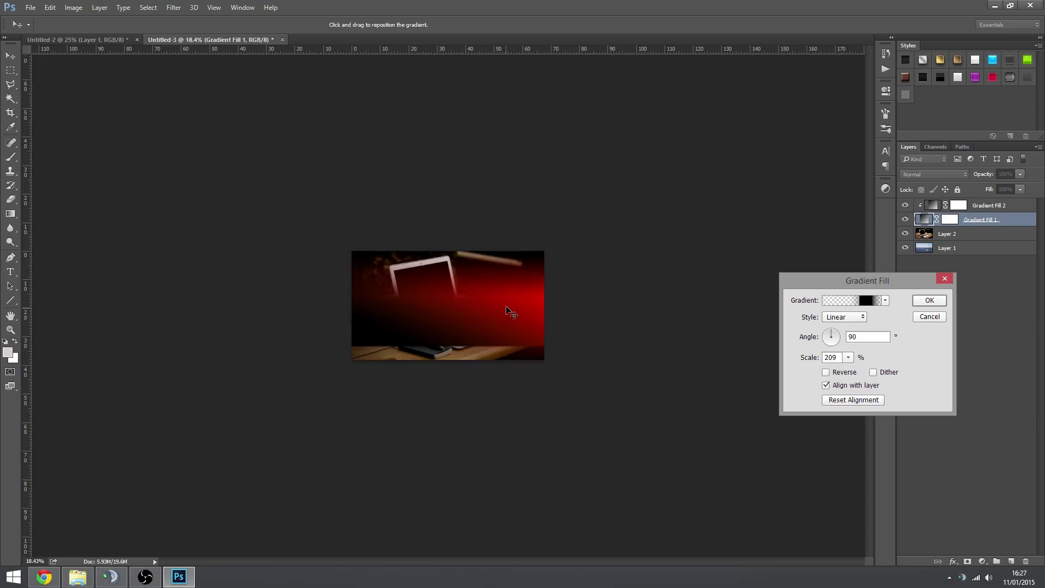
left_click(848, 357)
left_click_drag(839, 358, 812, 359)
type("100")
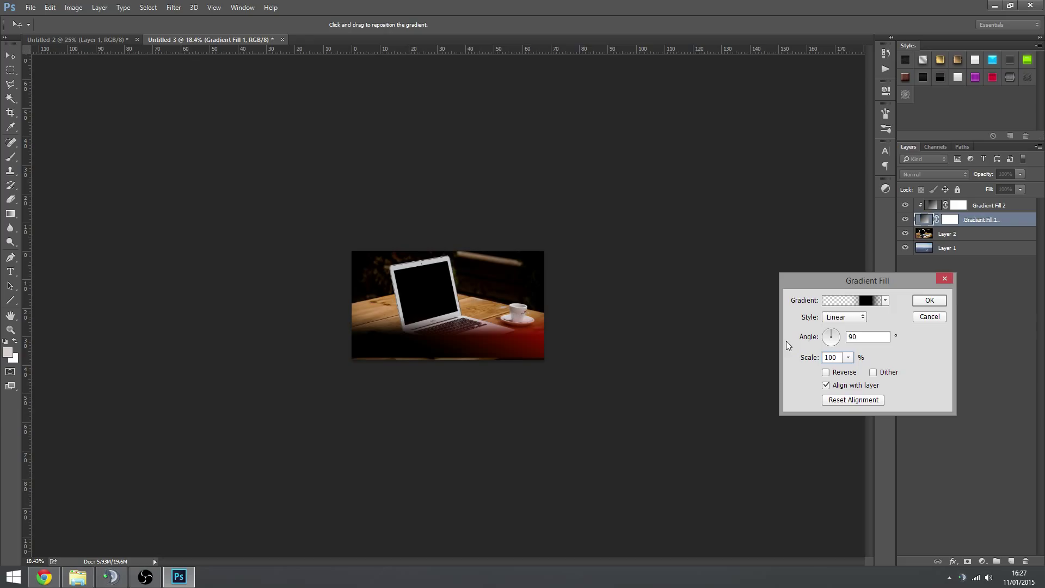
- Try the Angle style on Gradient Fill 1 and move the gradient's center past the photo's right edge
left_click(852, 319)
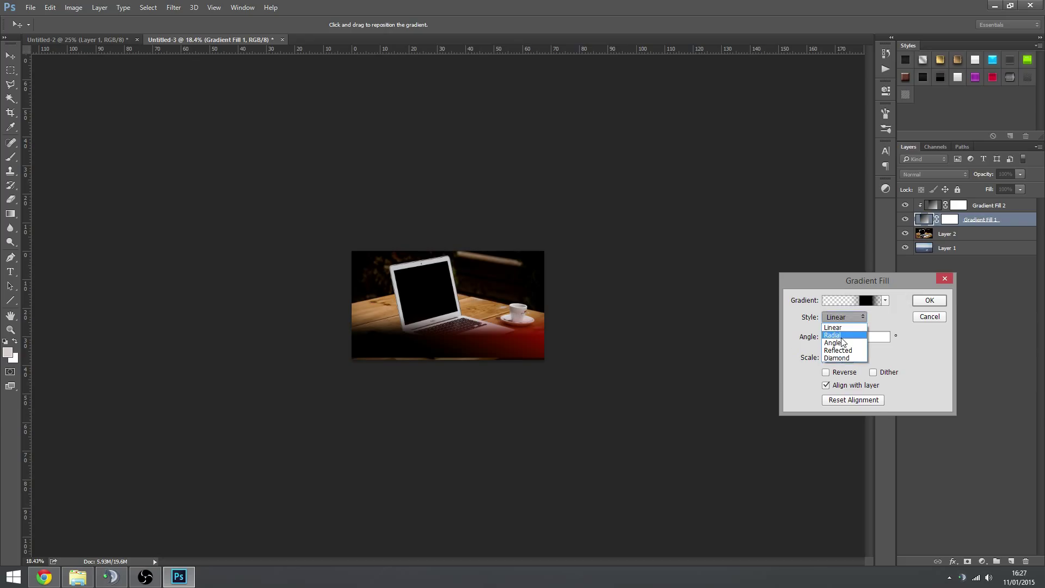
left_click(839, 342)
left_click_drag(469, 310, 702, 290)
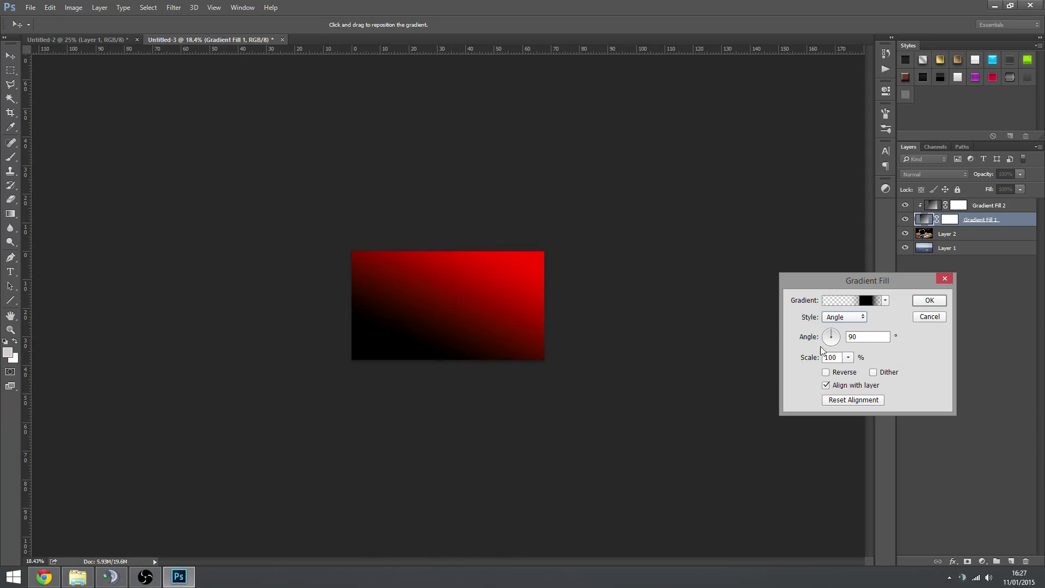
- Try the Reflected and Diamond styles on Gradient Fill 1, then return to Linear
left_click(844, 318)
left_click(843, 350)
left_click(851, 319)
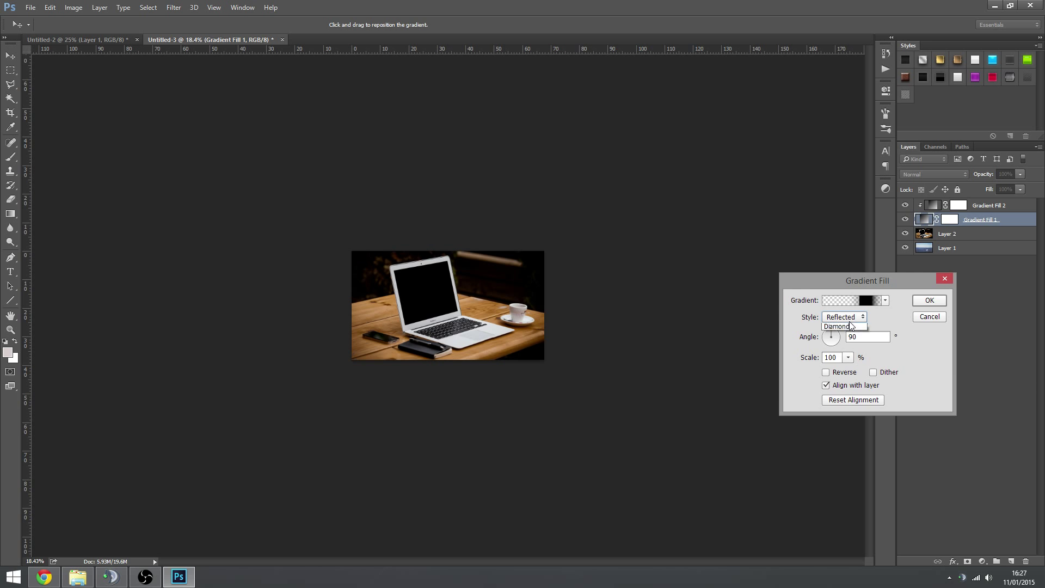
left_click(845, 358)
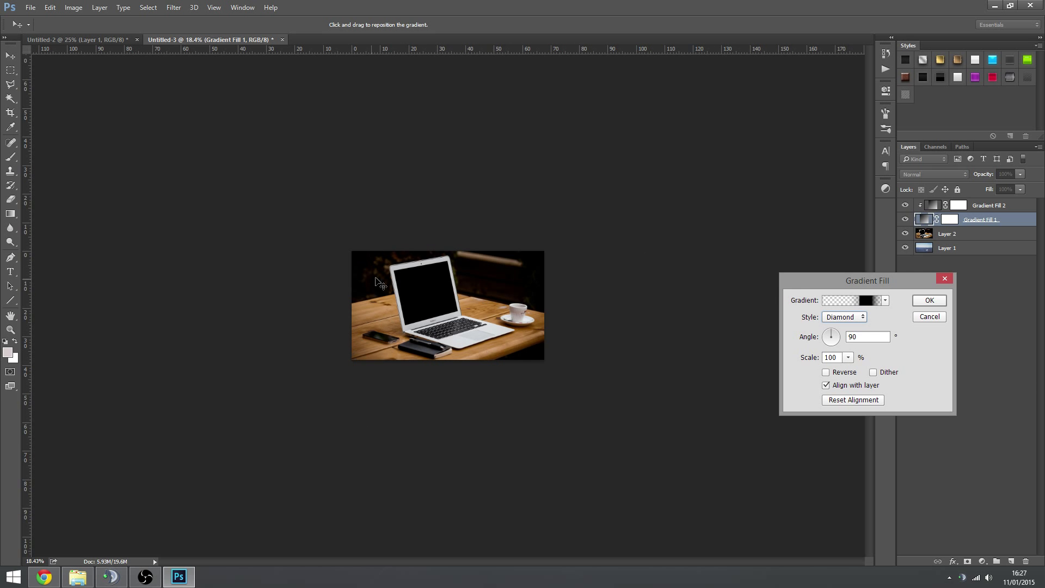
left_click(844, 316)
left_click(841, 325)
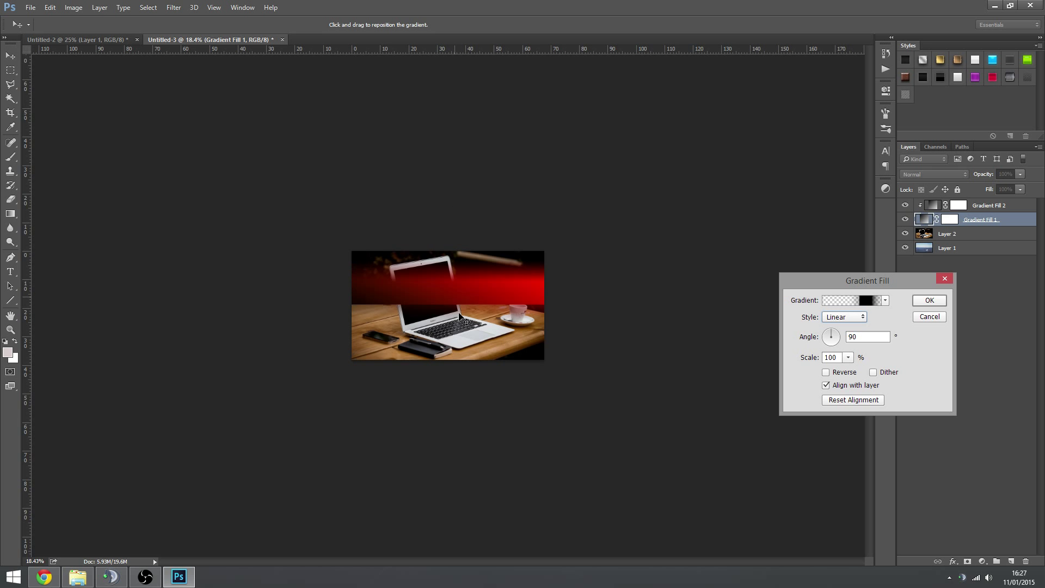
- Compare the Reflected style once more, then set Gradient Fill 1's style to Diamond
left_click(846, 320)
left_click(841, 350)
left_click(846, 319)
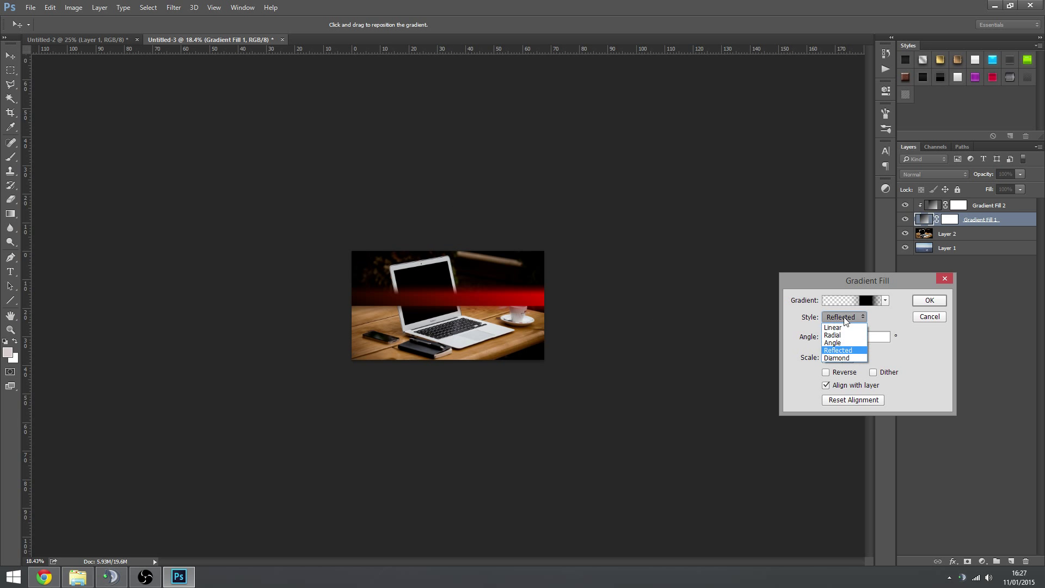
left_click(838, 357)
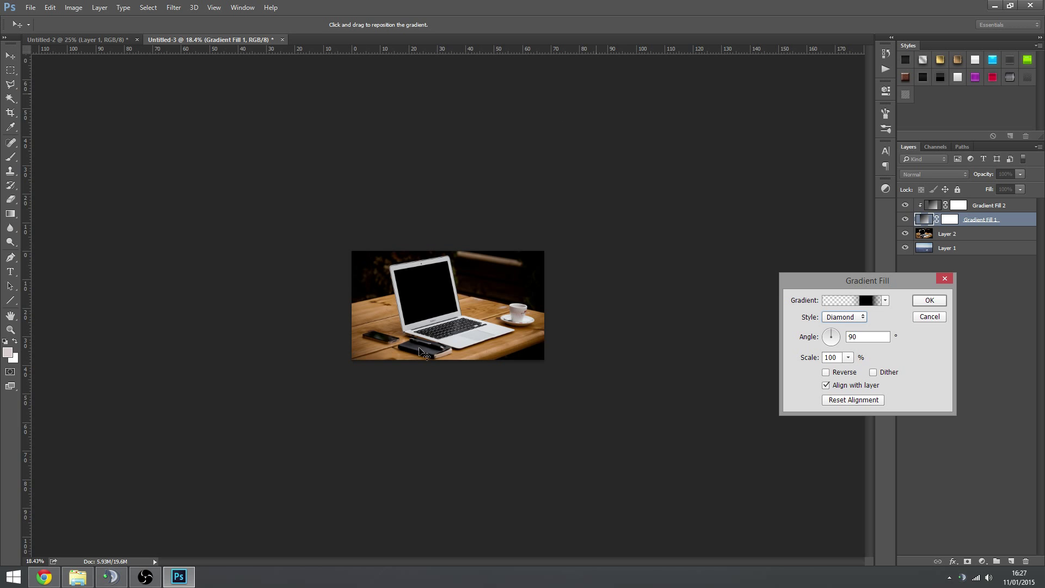
- Set Gradient Fill 1's style to Linear, move its red band up over the laptop screen and apply the fill
left_click(847, 318)
left_click(847, 325)
left_click_drag(474, 324, 478, 290)
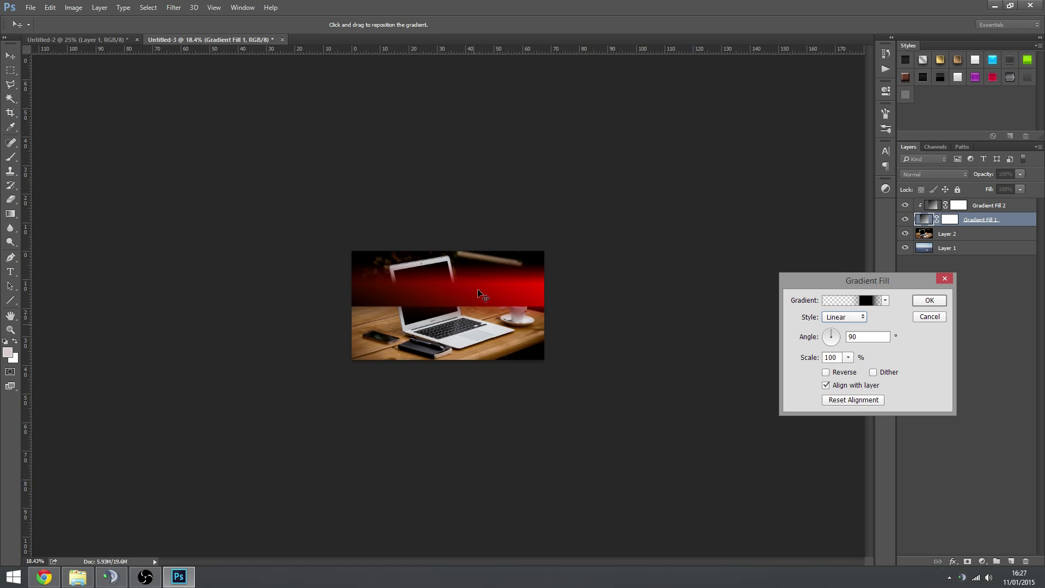
left_click(930, 300)
double_click(926, 222)
left_click(929, 303)
left_click(986, 206)
left_click(968, 218)
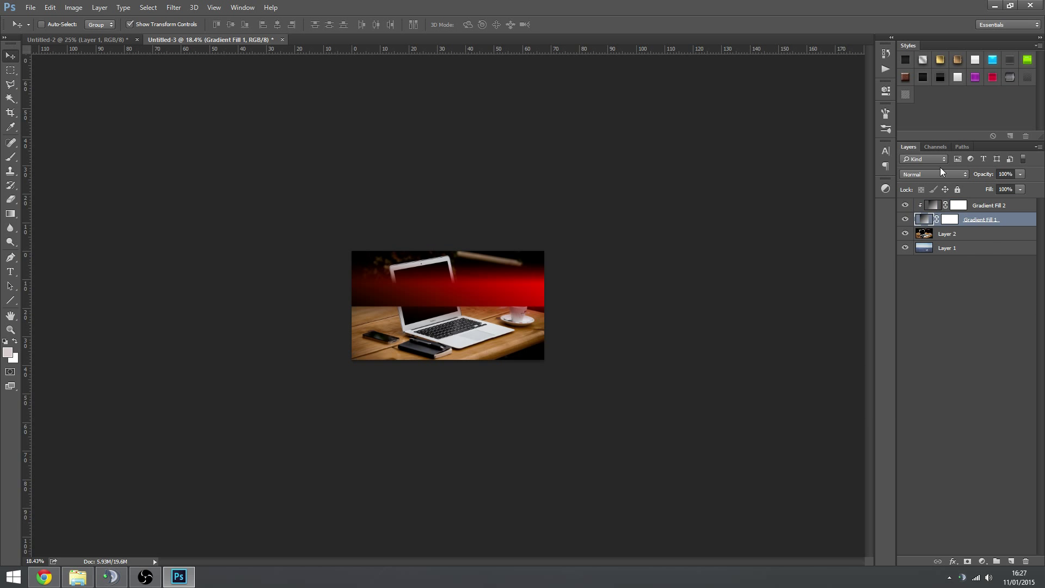
- Change Gradient Fill 1's blend mode to Screen
left_click(935, 175)
left_click(921, 250)
left_click(920, 305)
left_click(477, 331)
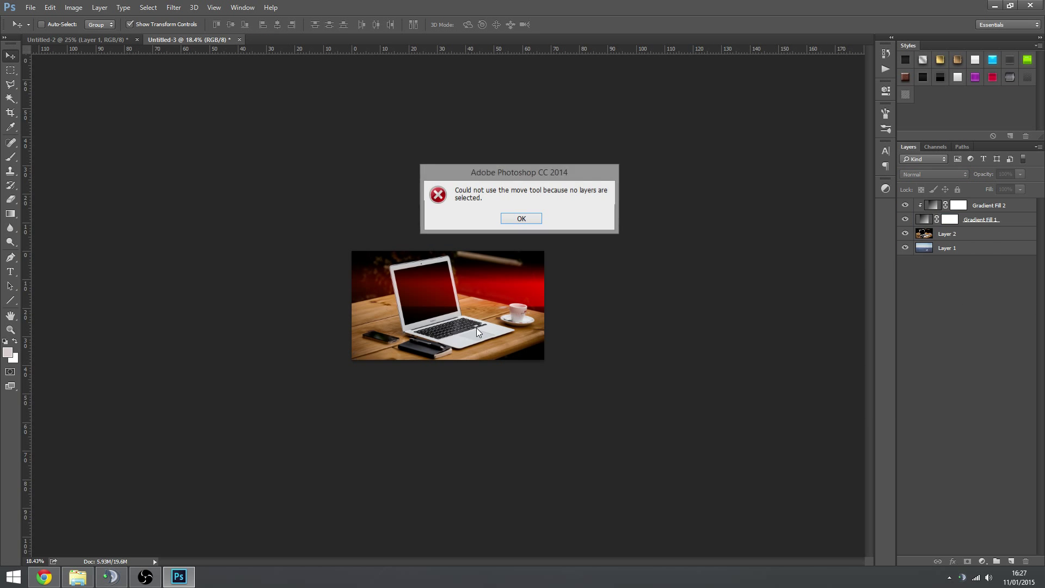
left_click(521, 218)
key("z")
left_click_drag(440, 304, 627, 317)
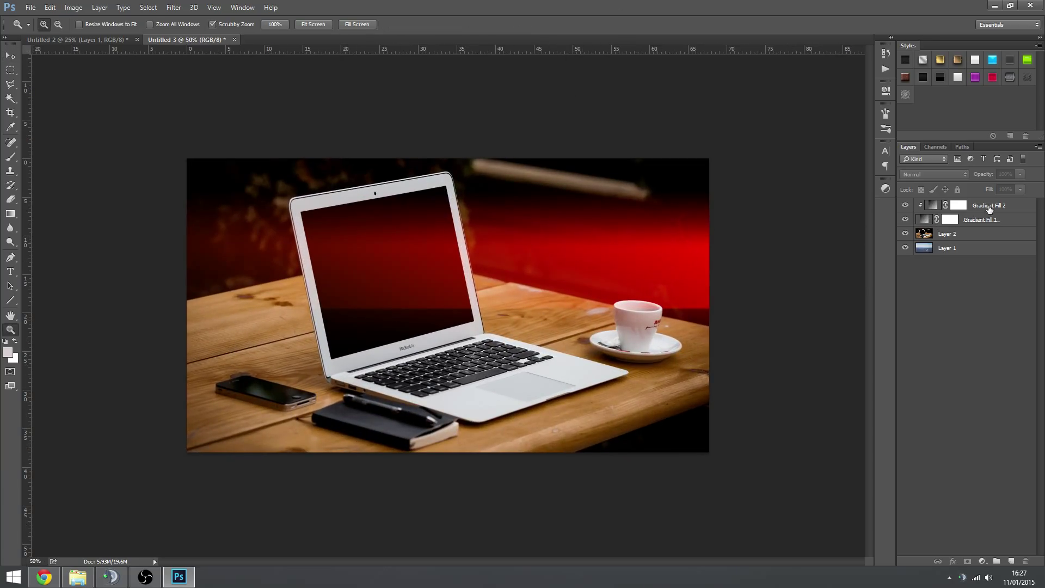
double_click(989, 209)
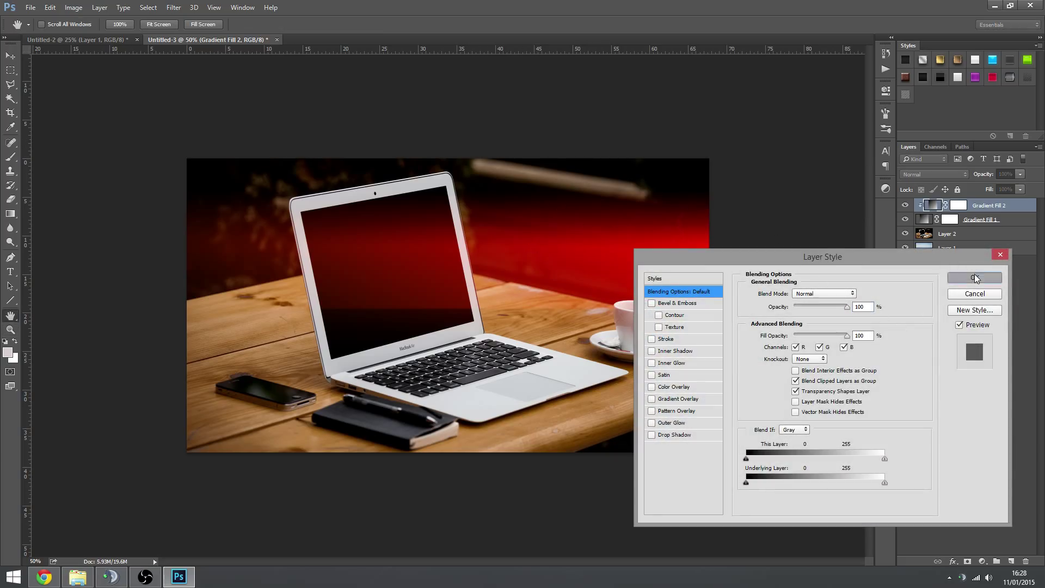
left_click(976, 279)
left_click(1017, 223)
left_click(1017, 210)
left_click(1010, 221)
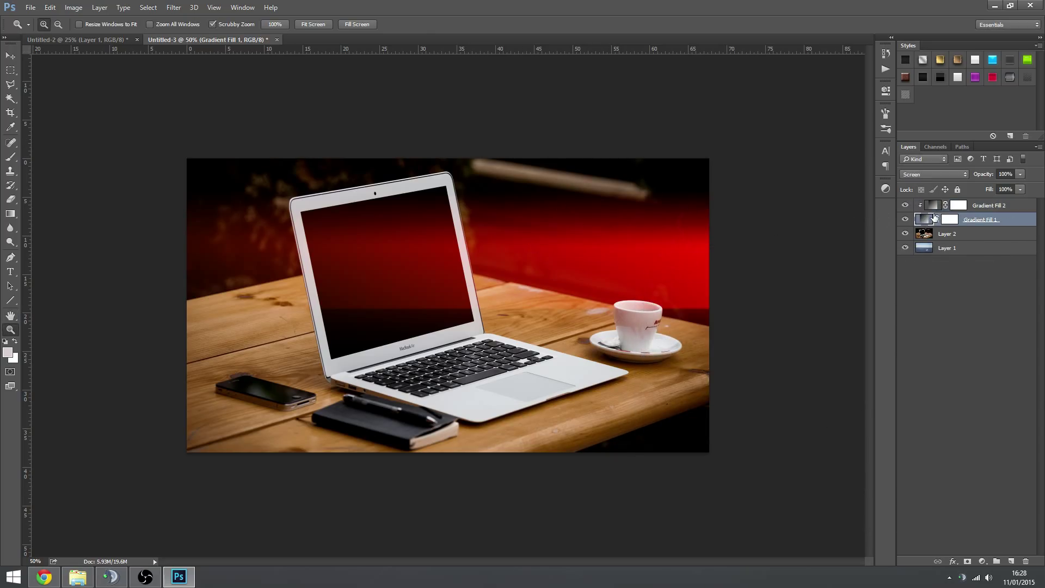
- Give Gradient Fill 1 a preset gradient with two black bands and shift it upward over the laptop screen
double_click(935, 218)
left_click(874, 300)
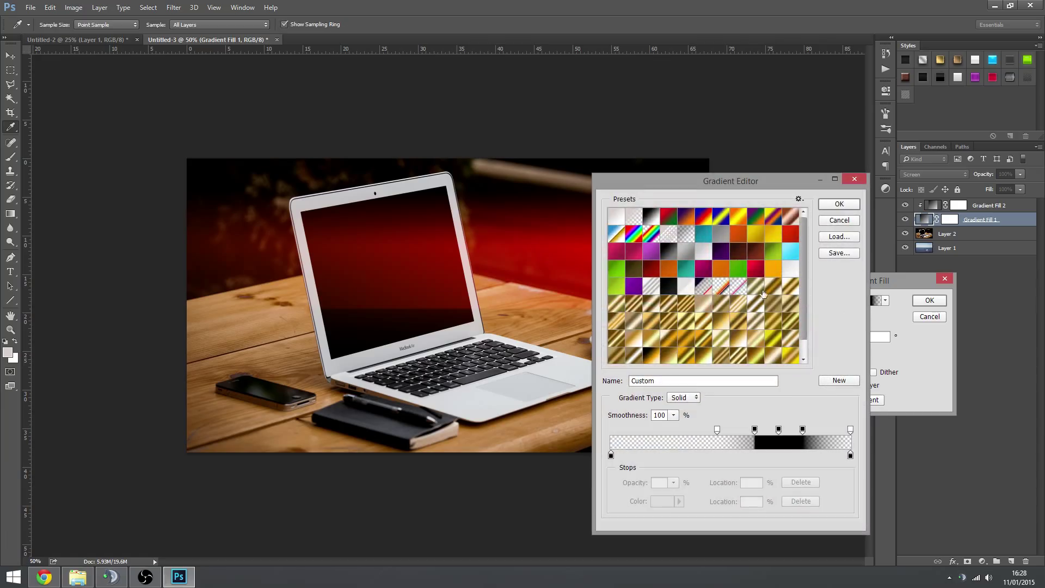
left_click_drag(805, 292, 805, 334)
left_click(755, 359)
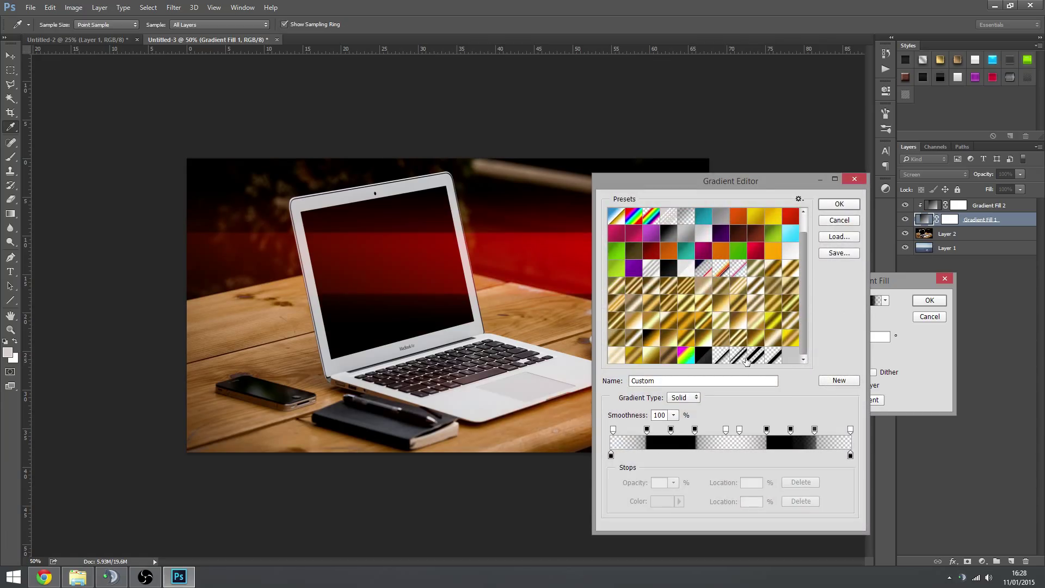
left_click(736, 362)
left_click(752, 360)
left_click(847, 205)
left_click_drag(667, 296, 667, 255)
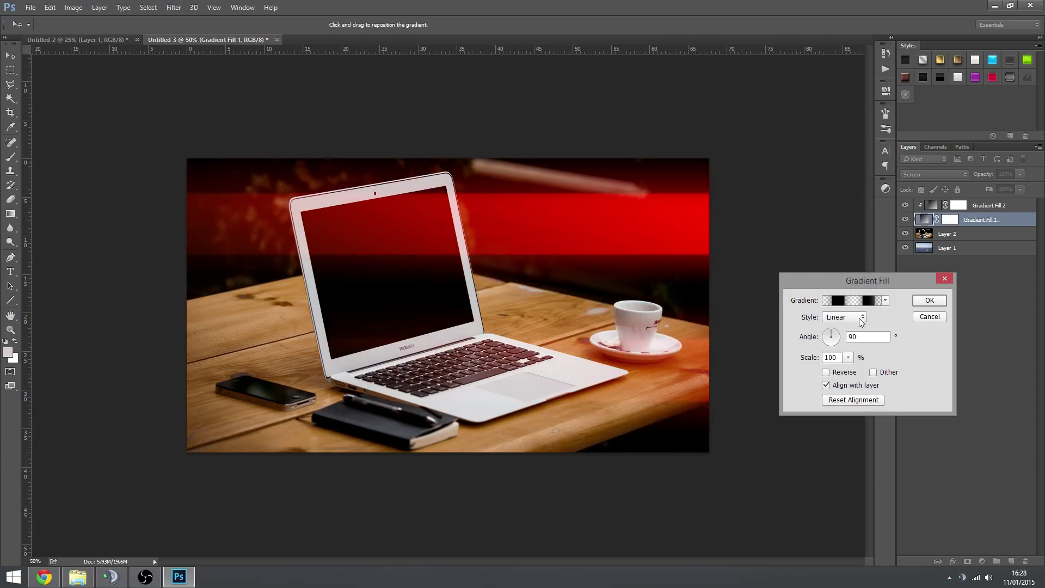
- Try a 0° angle on Gradient Fill 1, then return it to 90°
left_click_drag(864, 336, 821, 337)
type("0")
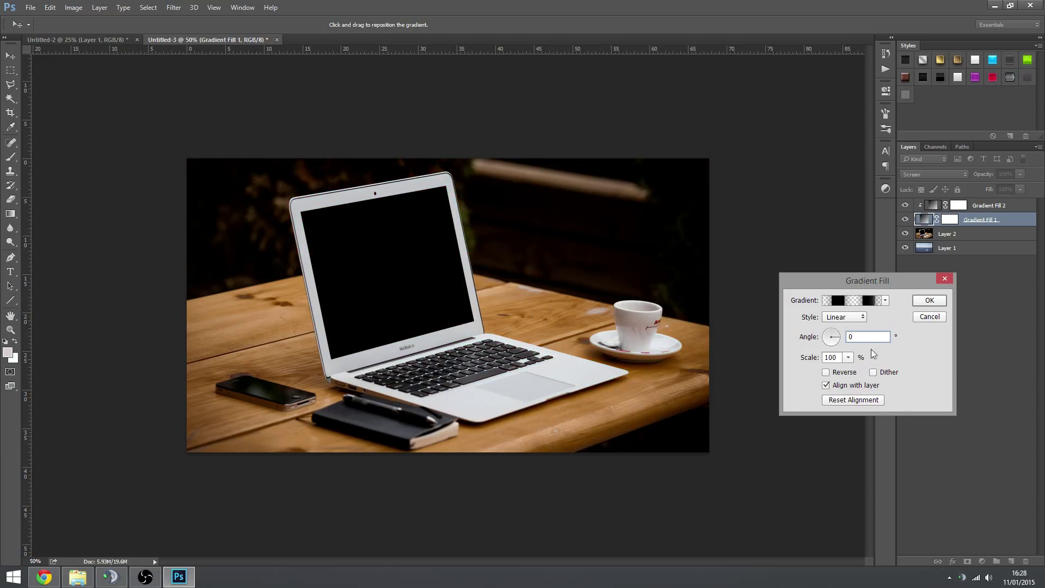
double_click(854, 335)
type("90")
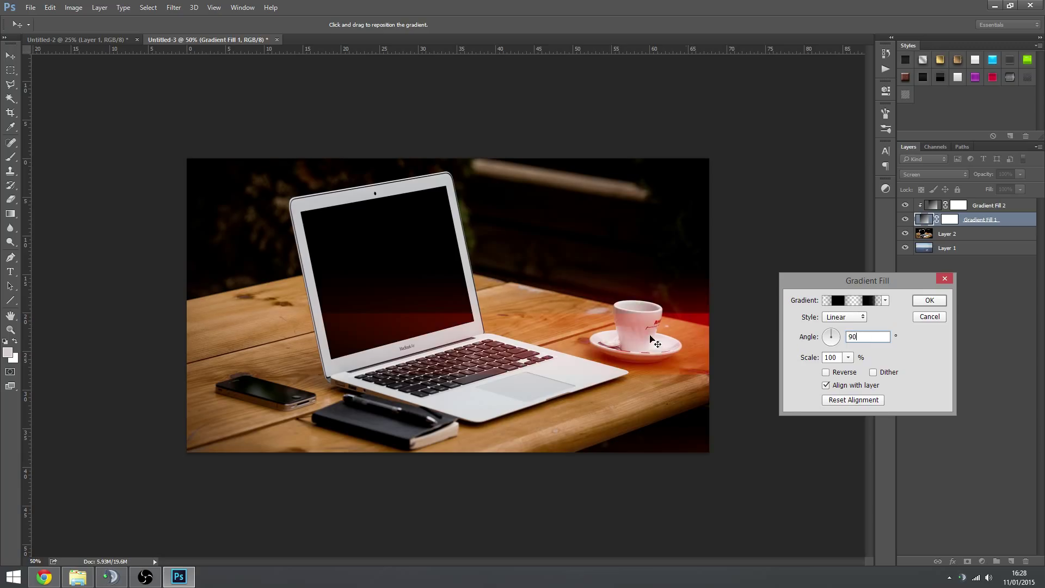
- Move Gradient Fill 1's bands up across the laptop screen, compare the Reverse option and apply the fill
left_click_drag(650, 336, 681, 250)
left_click(837, 374)
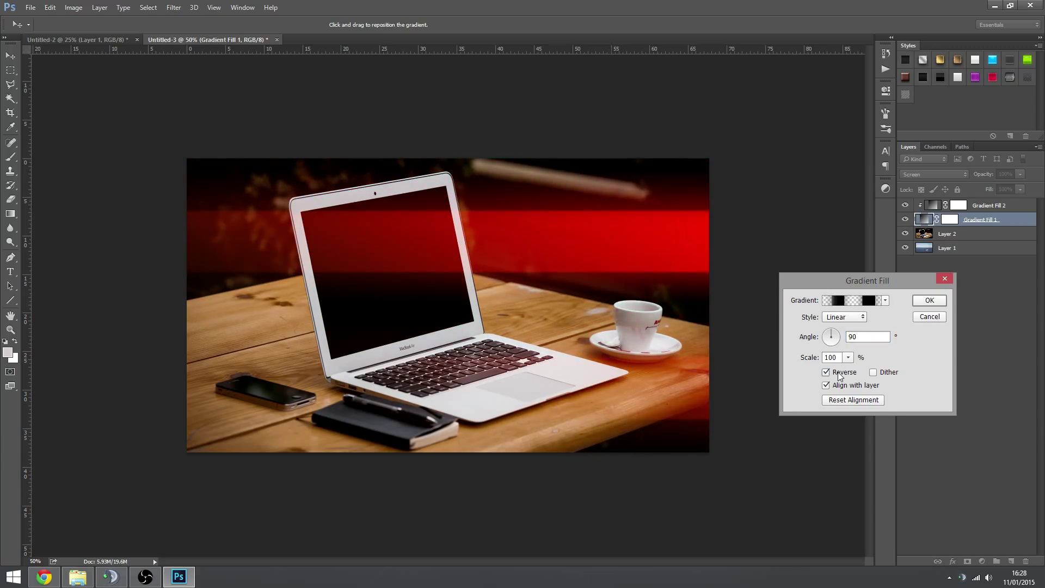
left_click(837, 374)
left_click(929, 302)
- Set Gradient Fill 2's style to Reflected and turn off its Reverse option
double_click(933, 205)
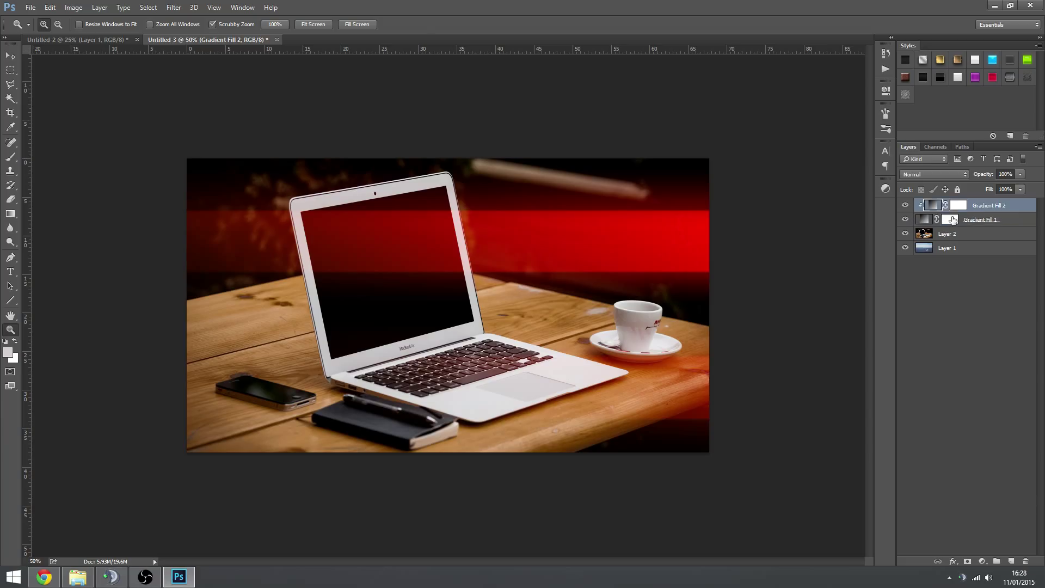
left_click(858, 317)
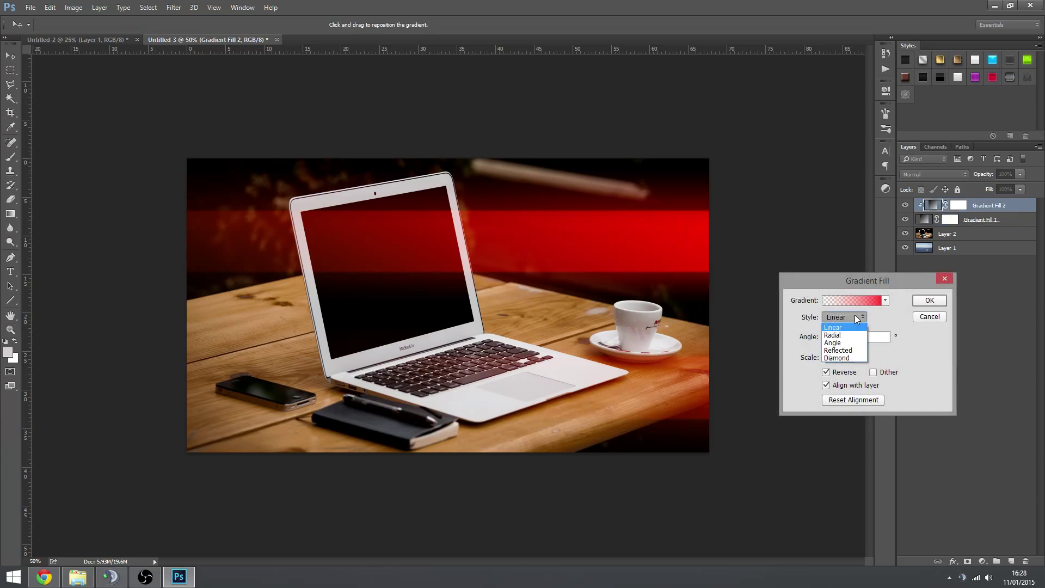
left_click(858, 350)
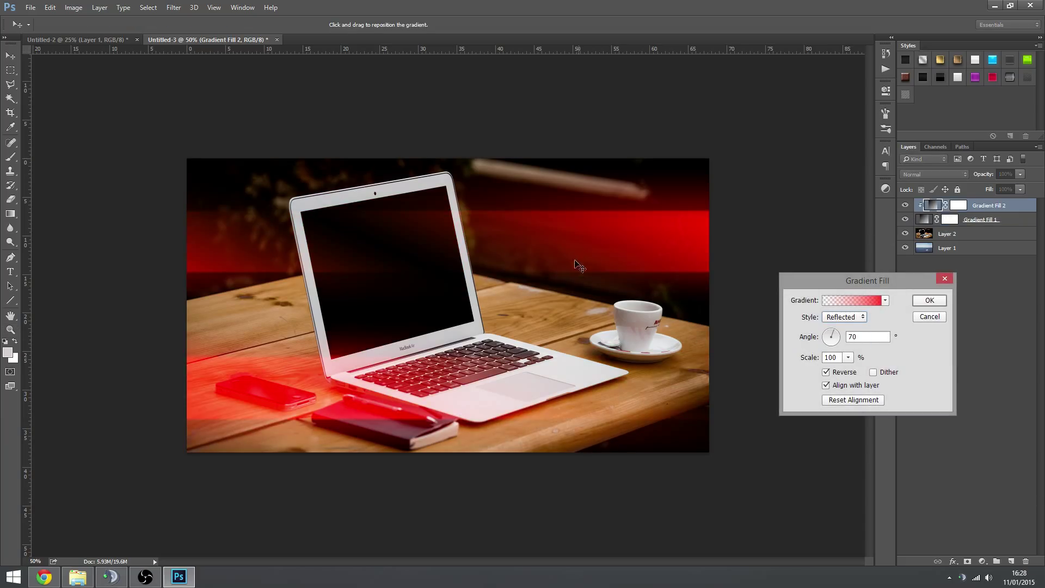
left_click(827, 373)
- Try angles of 60°, 50° and 45° on Gradient Fill 2
left_click(816, 337)
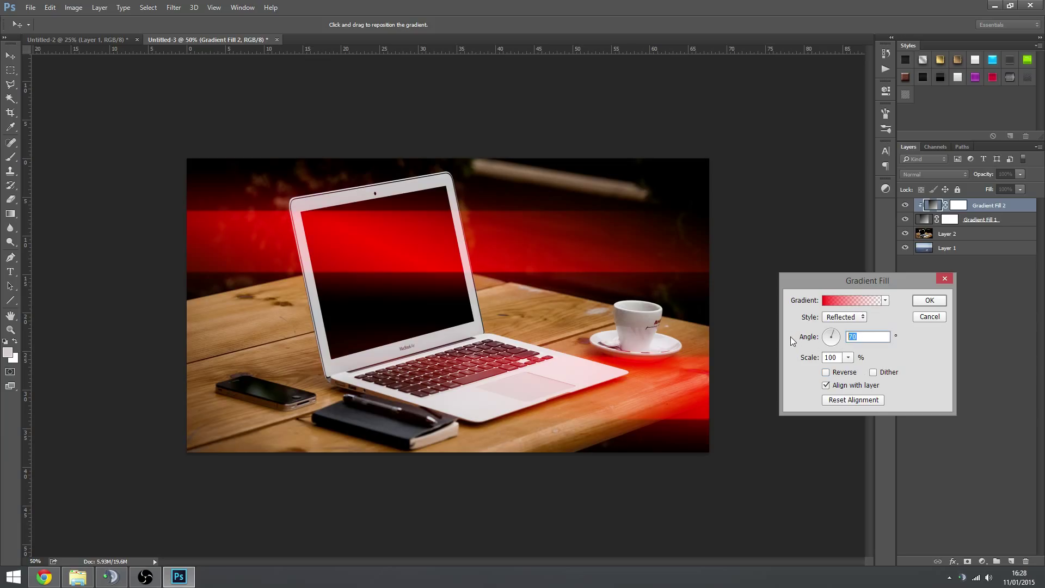
type("60")
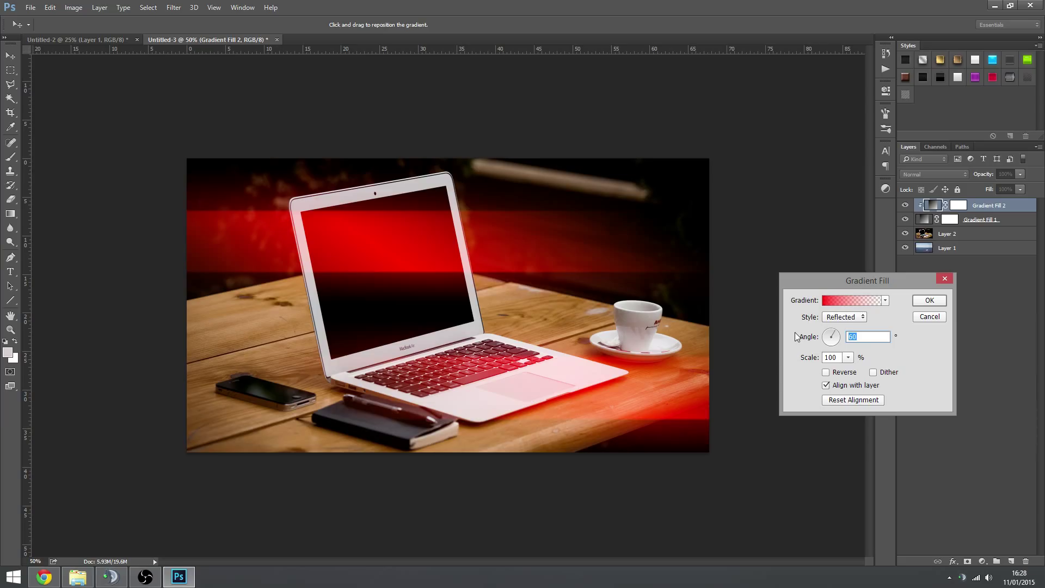
type("50")
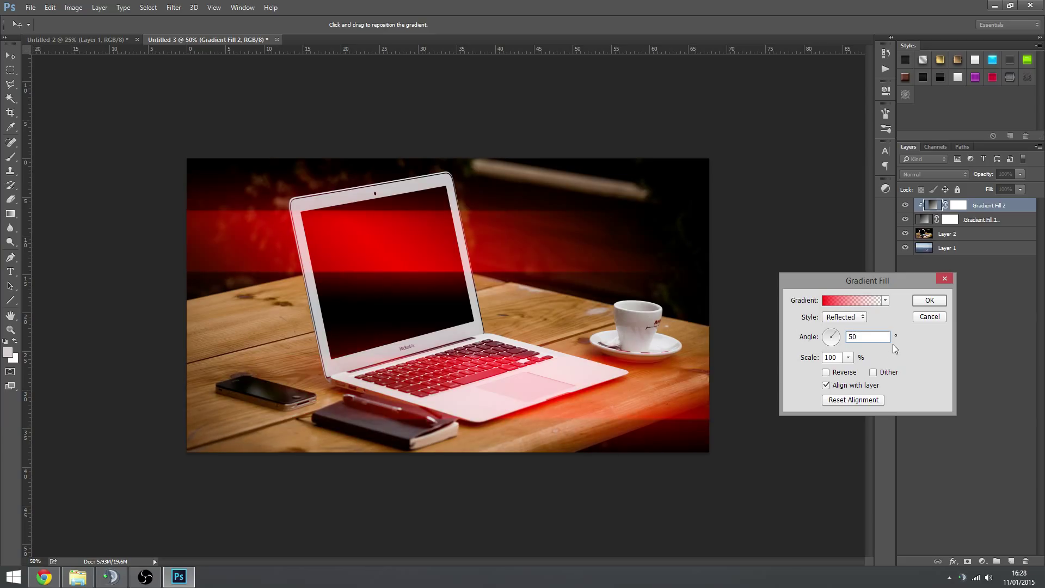
left_click_drag(870, 337, 766, 331)
type("45")
- Shift Gradient Fill 2's red glow down and to the left in the photo and set its angle to 75°
left_click_drag(483, 298, 455, 322)
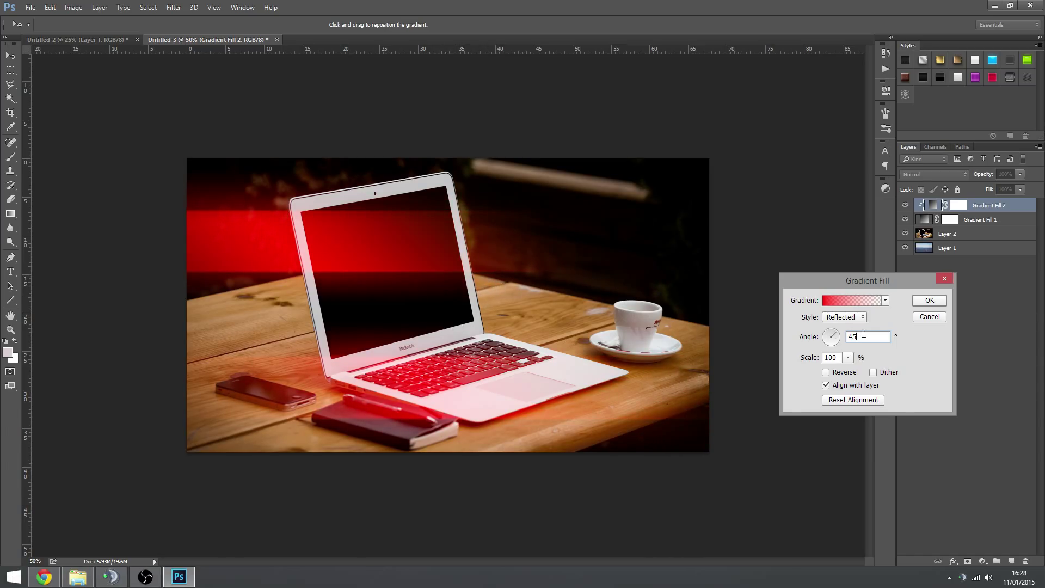
left_click_drag(839, 340, 835, 330)
type("75")
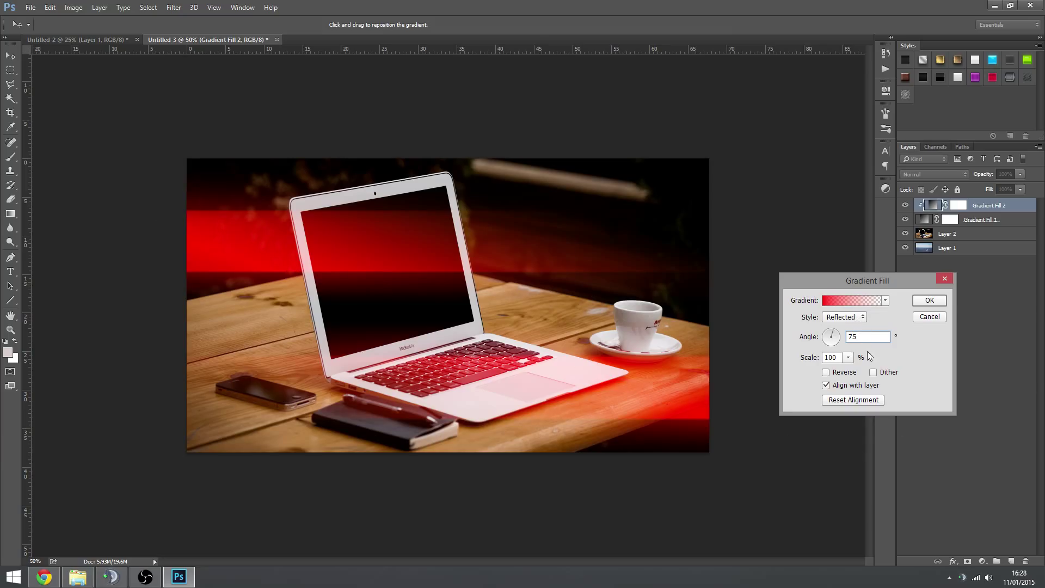
- Try a 70% scale on Gradient Fill 2, then readjust the scale and apply the fill
left_click(848, 357)
left_click_drag(846, 370, 848, 369)
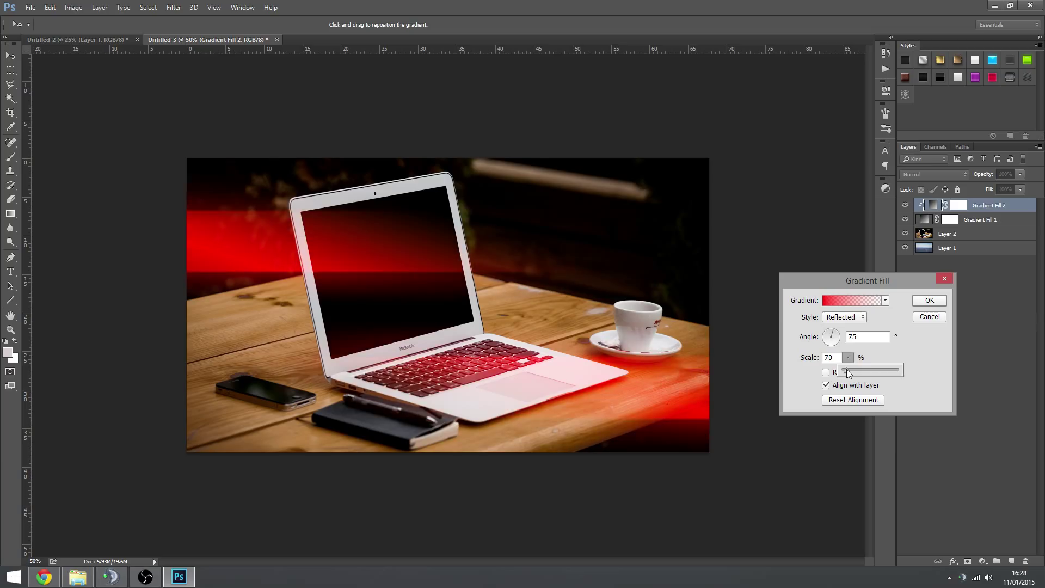
left_click(725, 399)
left_click(848, 358)
left_click_drag(846, 370, 850, 372)
left_click(931, 301)
left_click(932, 301)
left_click(931, 301)
- Inspect the light leak over the laptop photo and, with Layer 2 temporarily hidden, over the sea photo
left_click(628, 362, "alt")
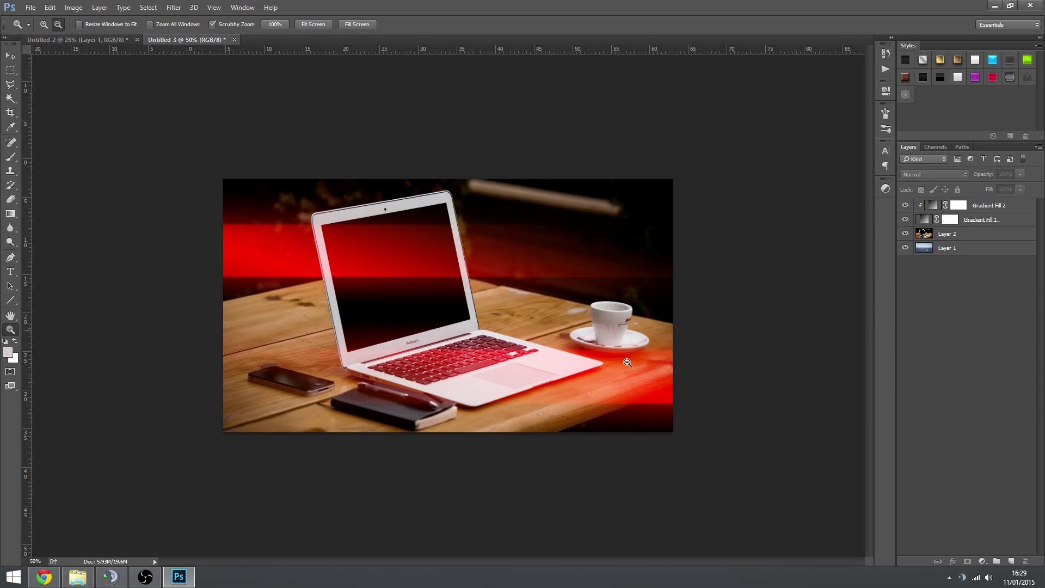
left_click(628, 362, "alt")
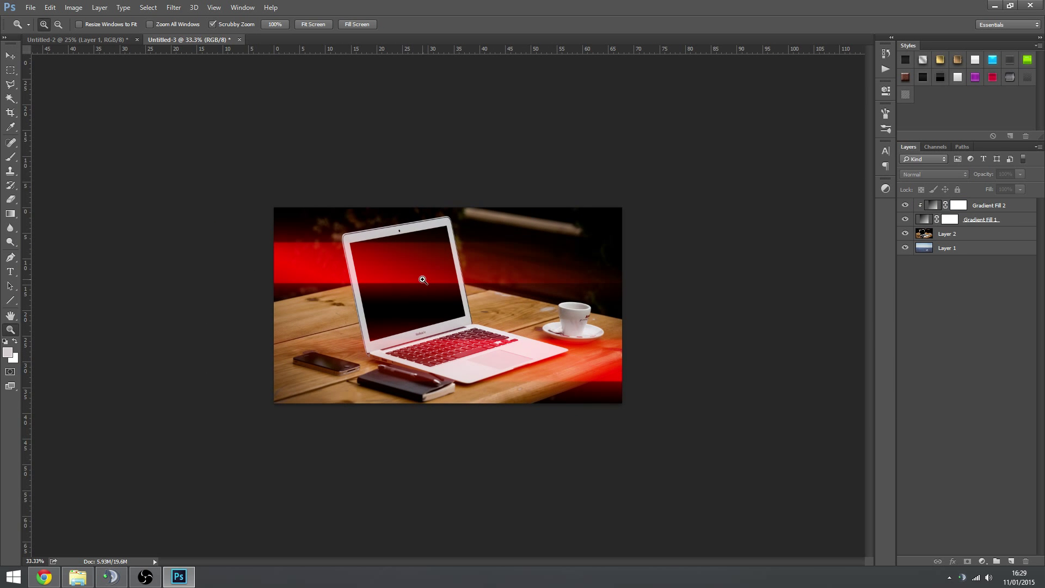
left_click(397, 297)
left_click(321, 298)
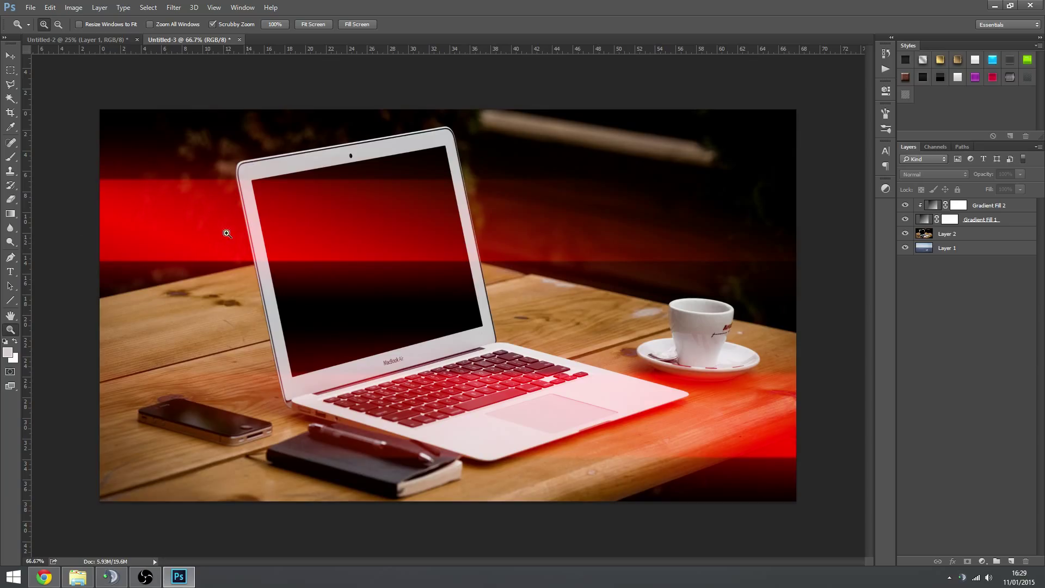
left_click(843, 279, "alt")
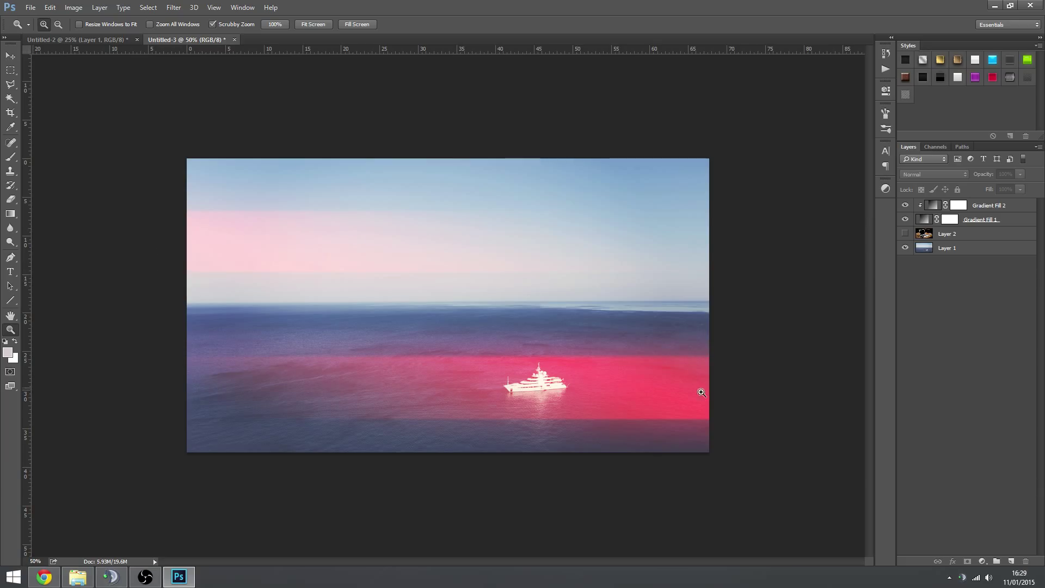
left_click(540, 384)
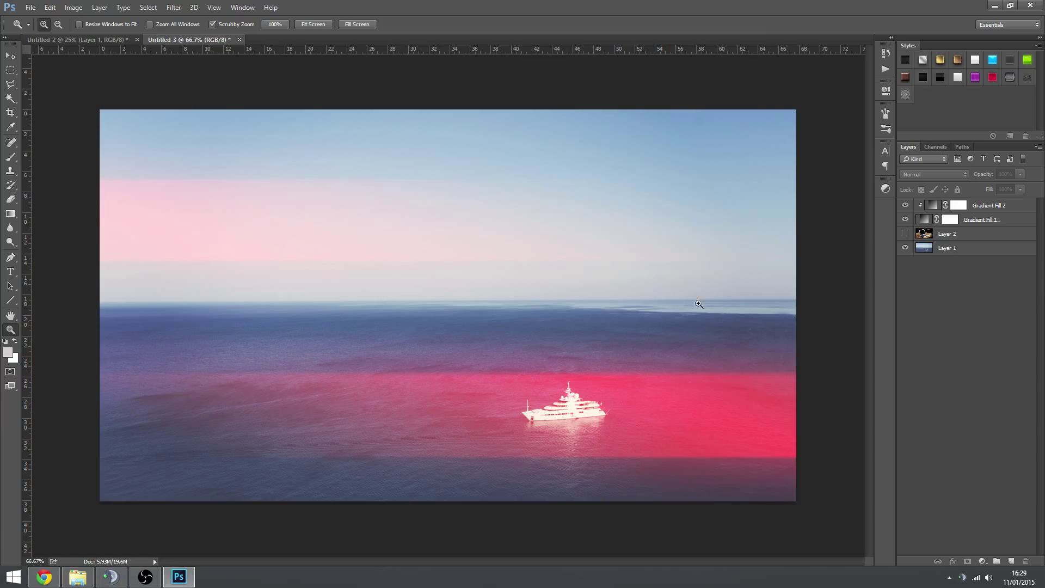
left_click(906, 233)
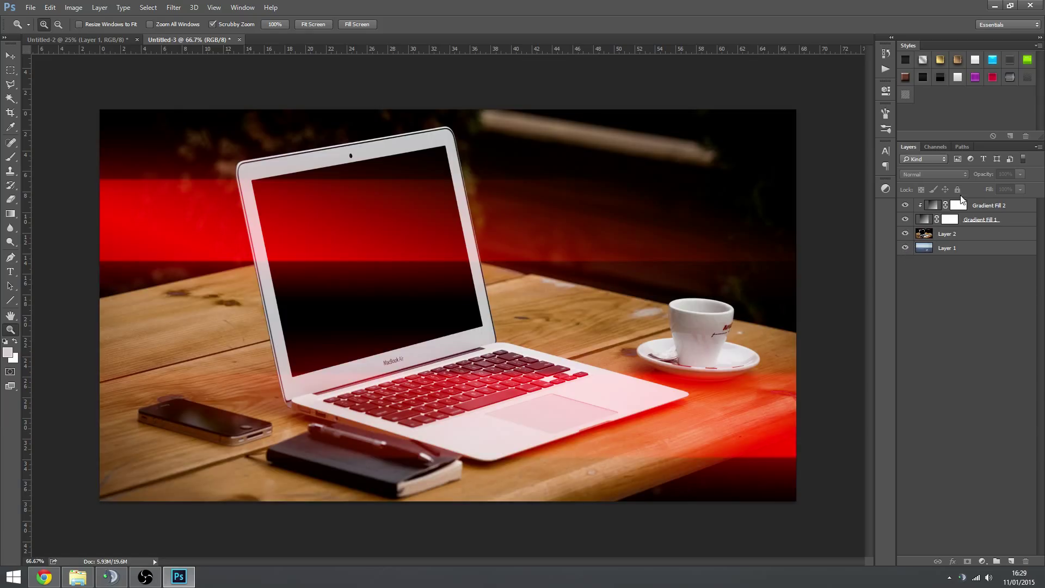
- Delete the Gradient Fill 1 and Gradient Fill 2 layers together
left_click(1018, 218)
left_click(1009, 206, "shift")
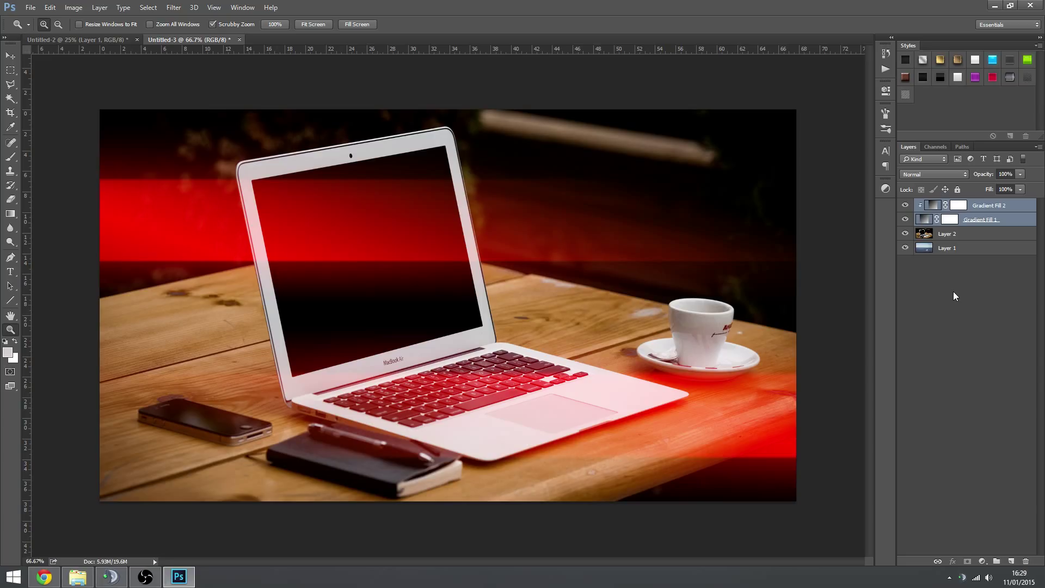
left_click(1002, 206)
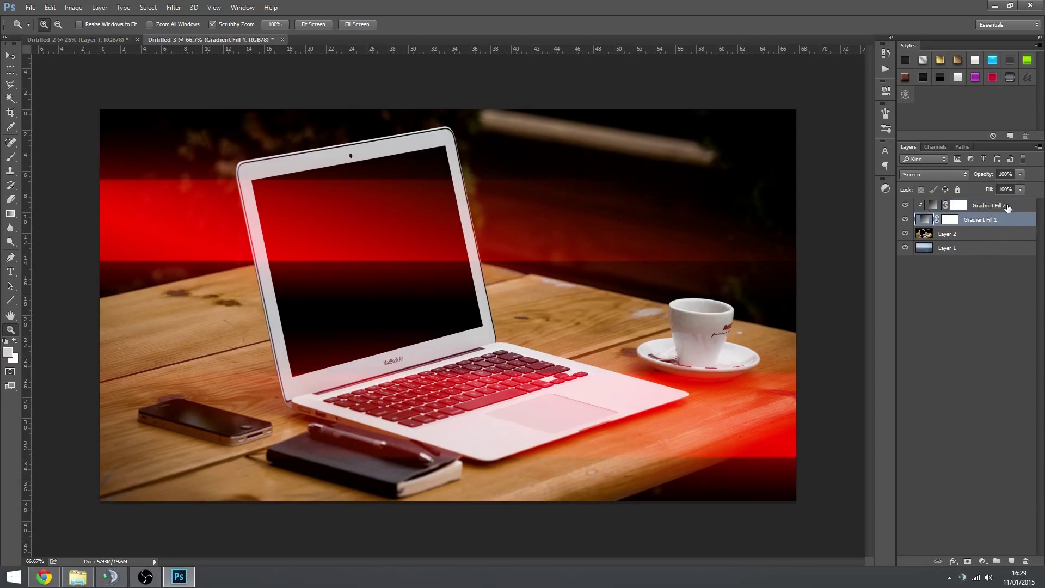
left_click(1021, 222, "shift")
key("Delete")
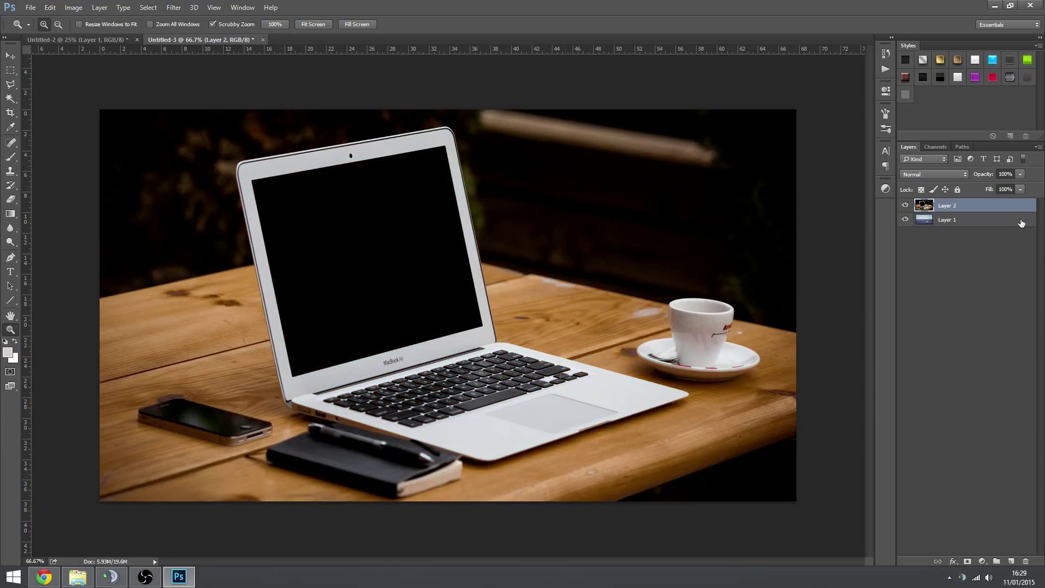
- Add a blank layer above Layer 2 and play the Simple Light Leak 2 action from the My Actions set
left_click(1011, 561)
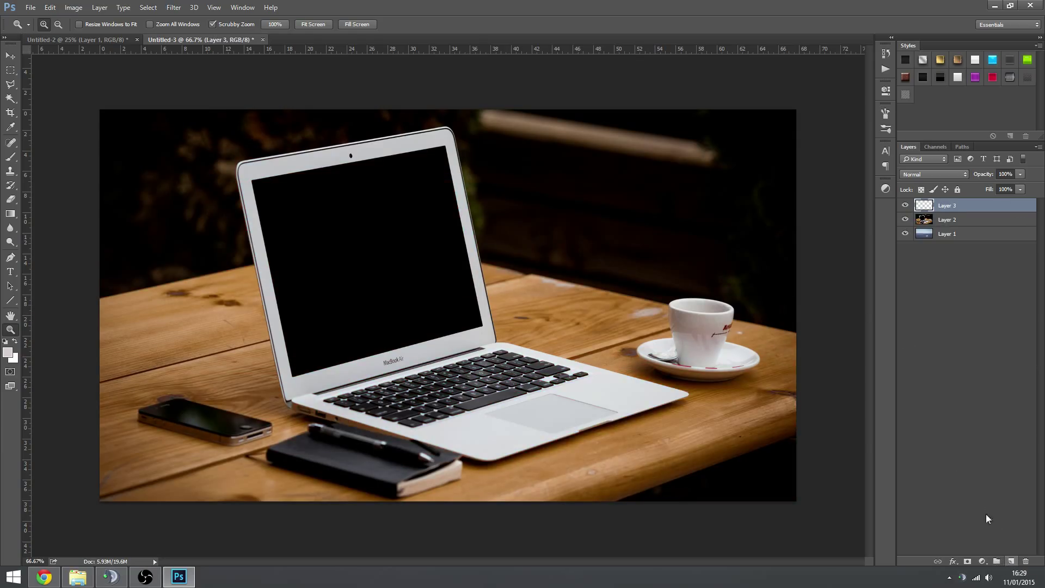
left_click(511, 337, "alt")
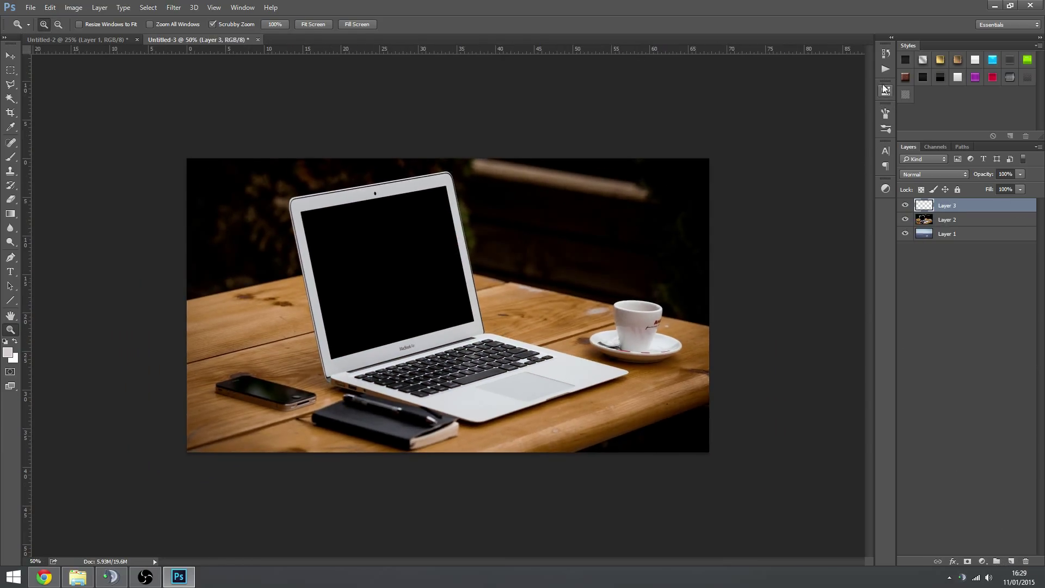
left_click(886, 70)
left_click(780, 125)
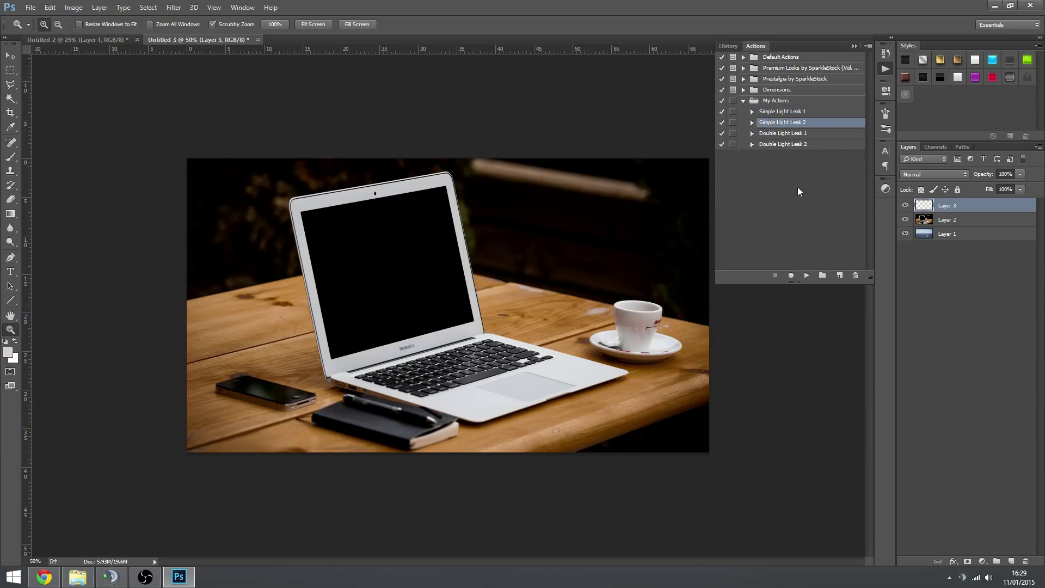
left_click(807, 275)
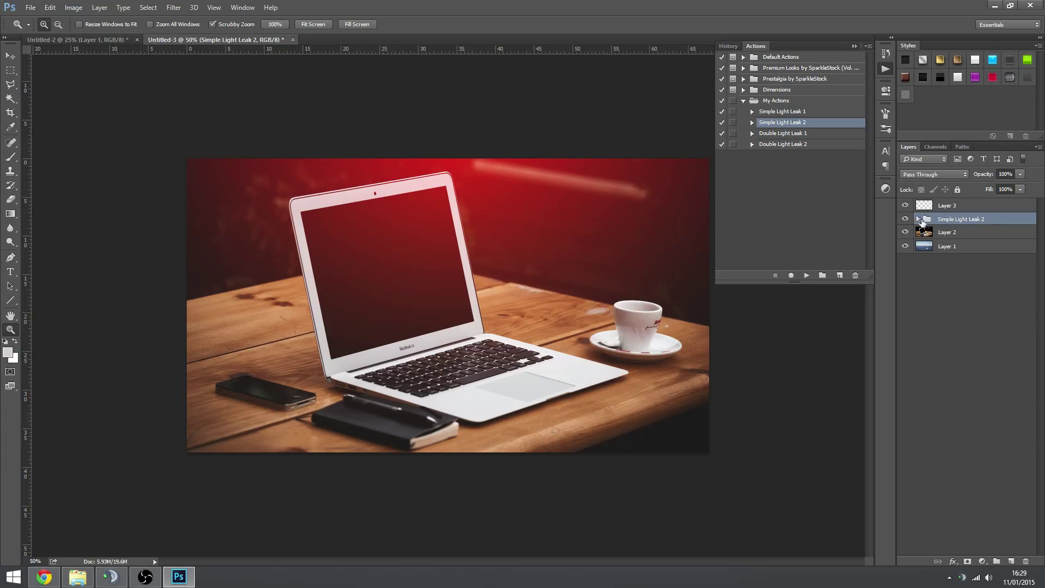
- Expand the Simple Light Leak 2 group and look over its two gradient fill layers
left_click(919, 219)
left_click(1016, 251)
left_click(1016, 262, "shift")
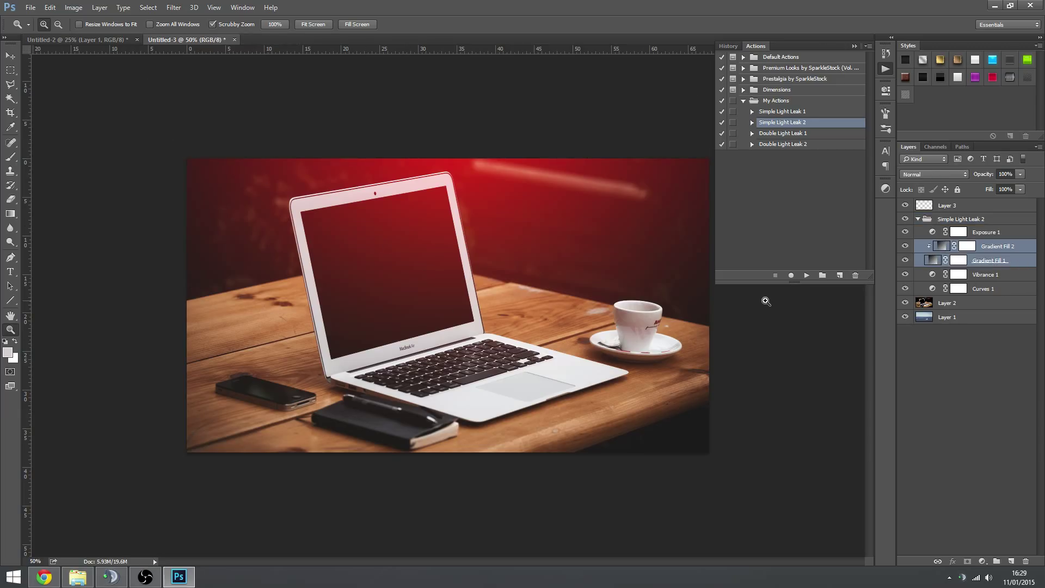
left_click(964, 356)
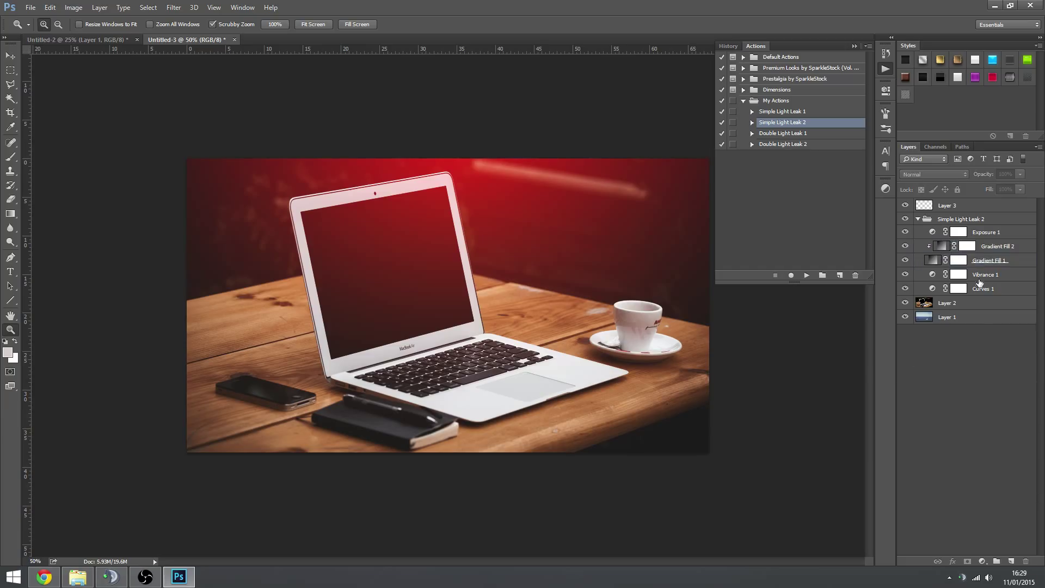
- Examine Gradient Fill 1's style and scale settings and close them without applying changes
double_click(935, 261)
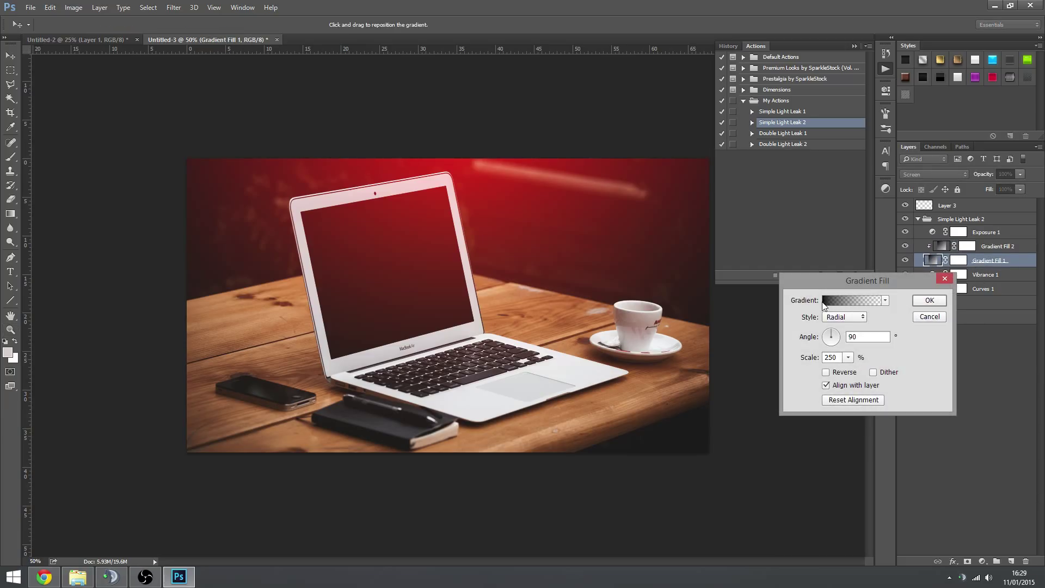
left_click(843, 321)
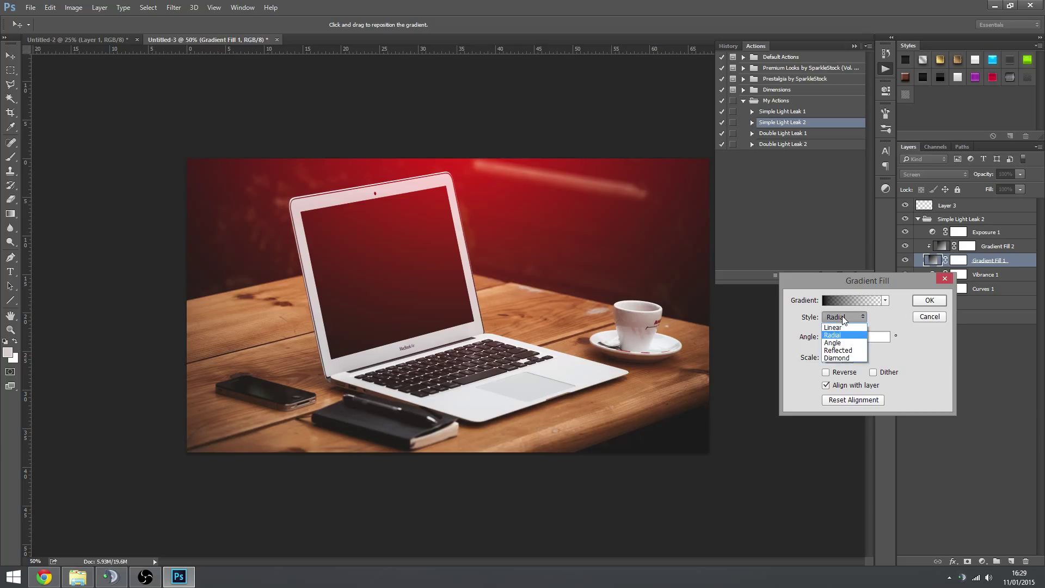
left_click(843, 321)
left_click_drag(840, 358, 816, 358)
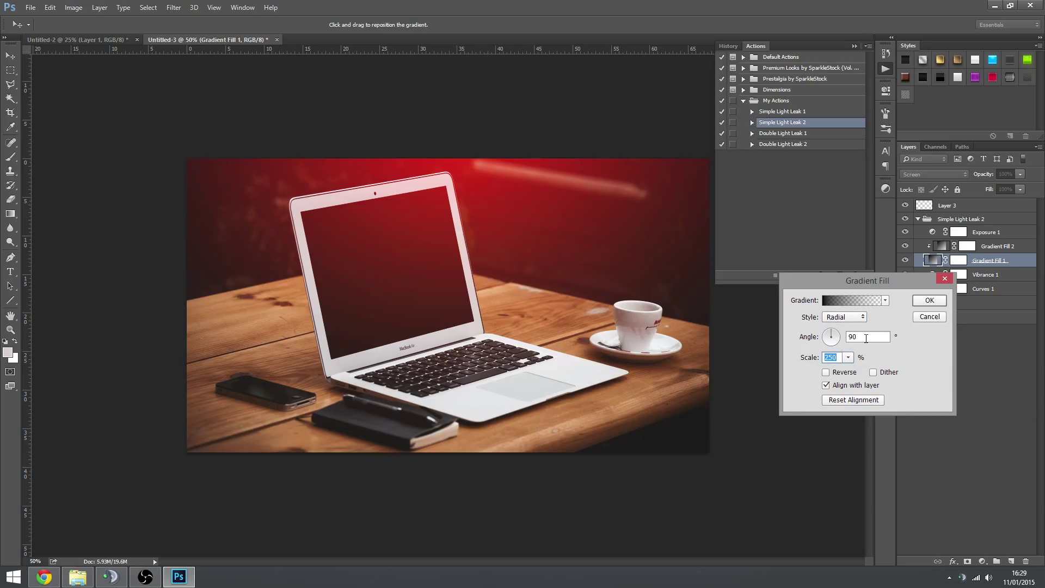
left_click_drag(501, 278, 465, 179)
left_click(925, 315)
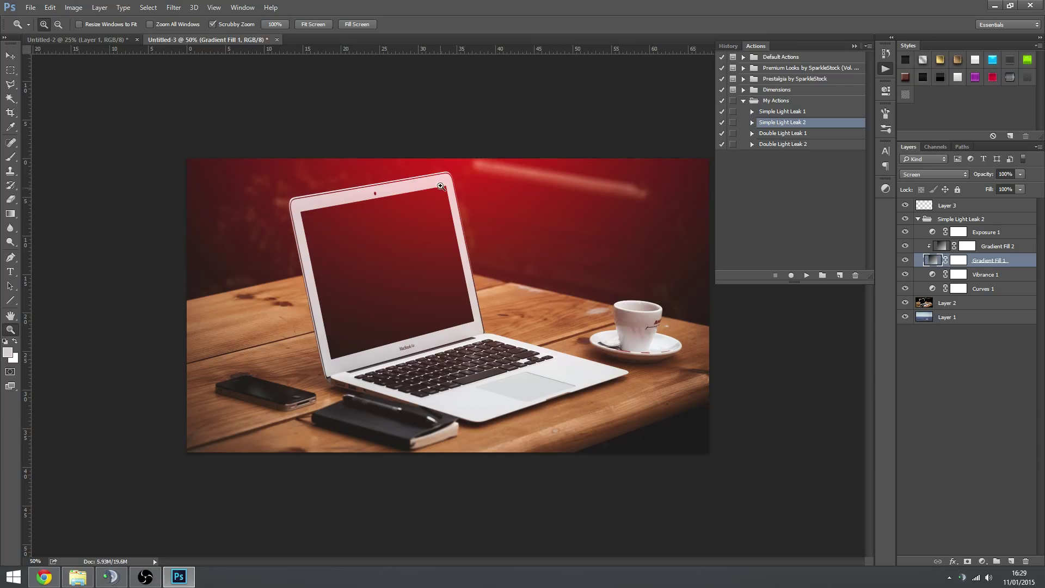
- Switch to the Brush tool and add a new layer above Layer 3
left_click(971, 360)
left_click(12, 158)
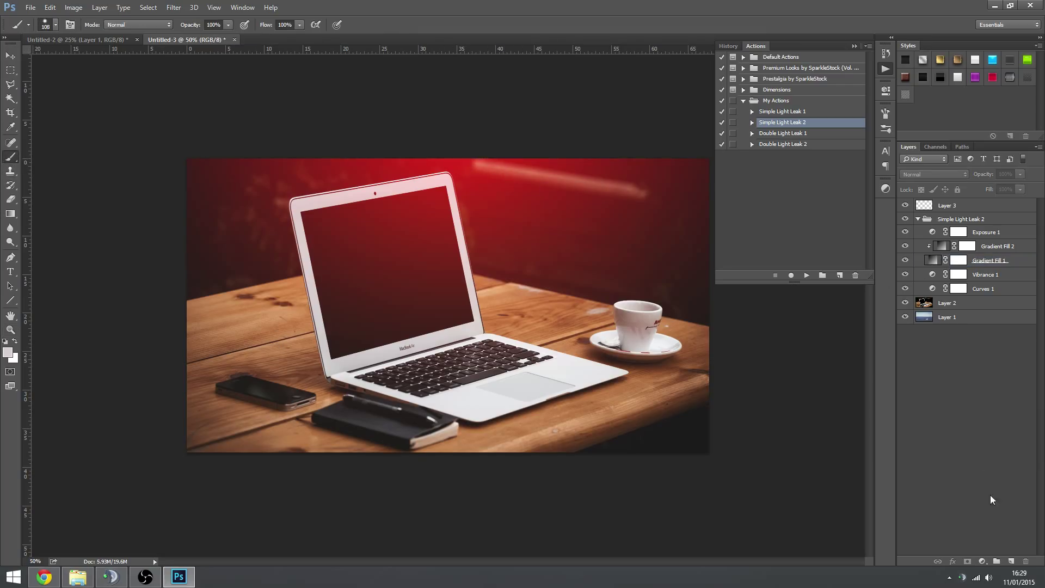
left_click(1011, 561)
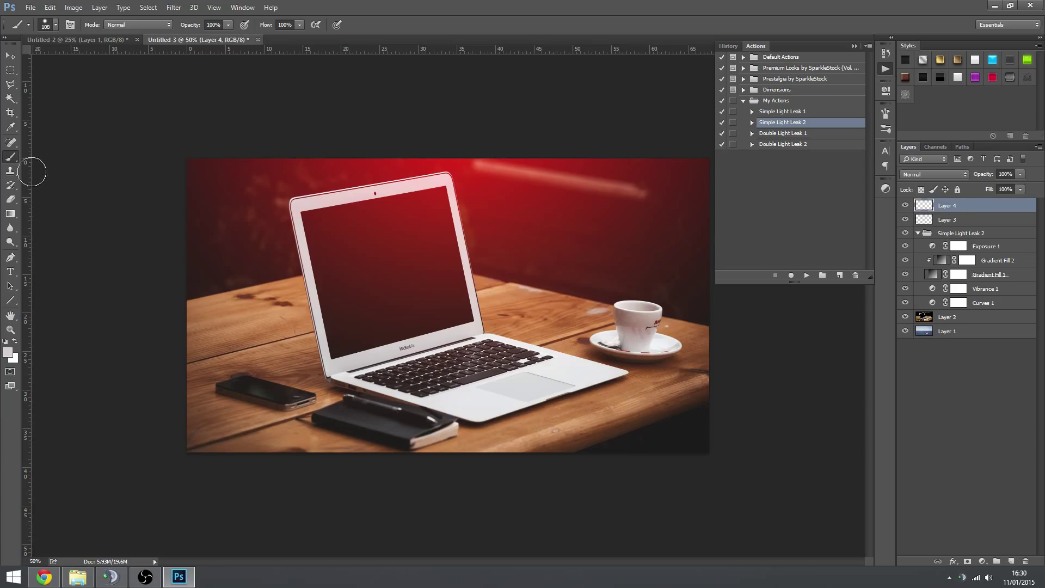
- Set the brush size to 2000 px
right_click(427, 323)
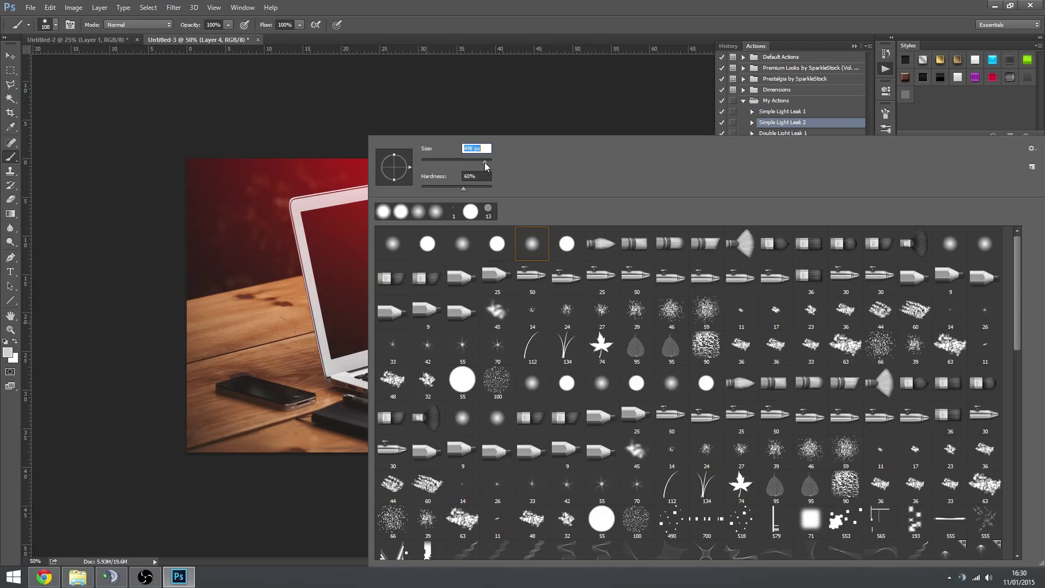
left_click_drag(485, 162, 487, 162)
type("200")
key("Return")
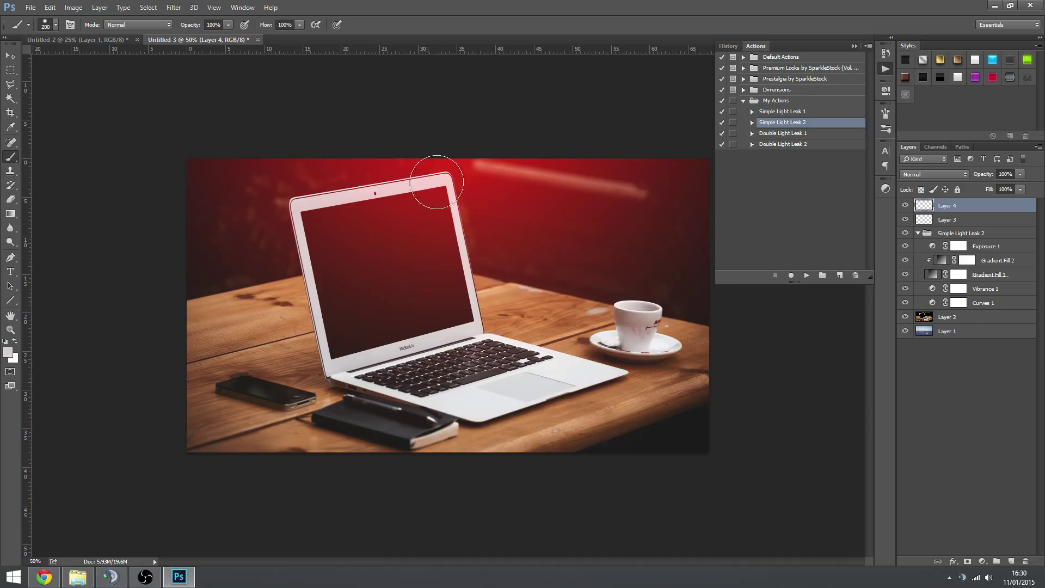
right_click(438, 207)
left_click(487, 149)
type("2000")
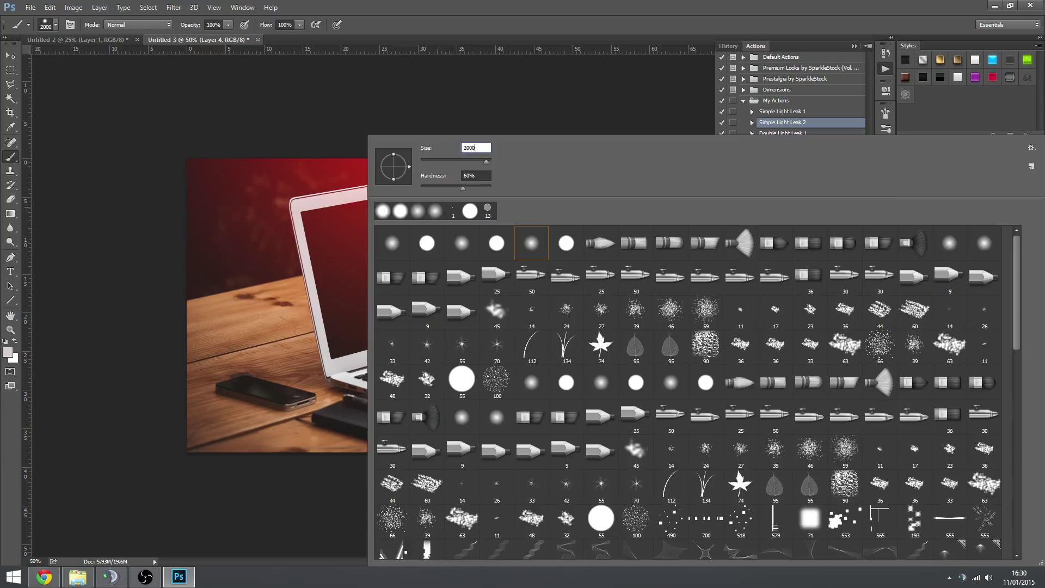
key("Return")
- Reset the foreground and background colours to black and white and try black brush dabs above the photo's upper edge, undoing each
key("z")
left_click(423, 281, "alt")
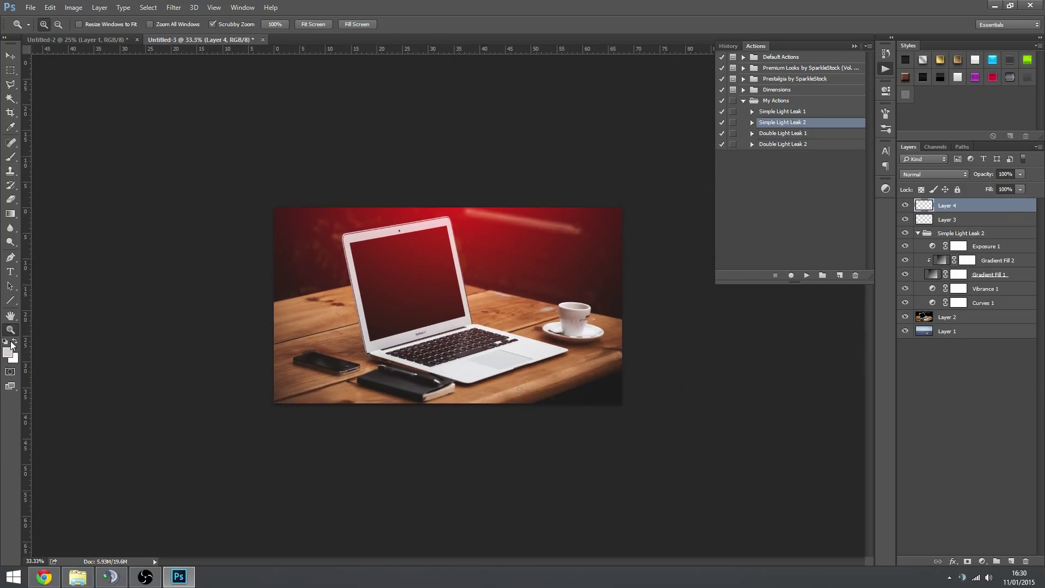
left_click(5, 342)
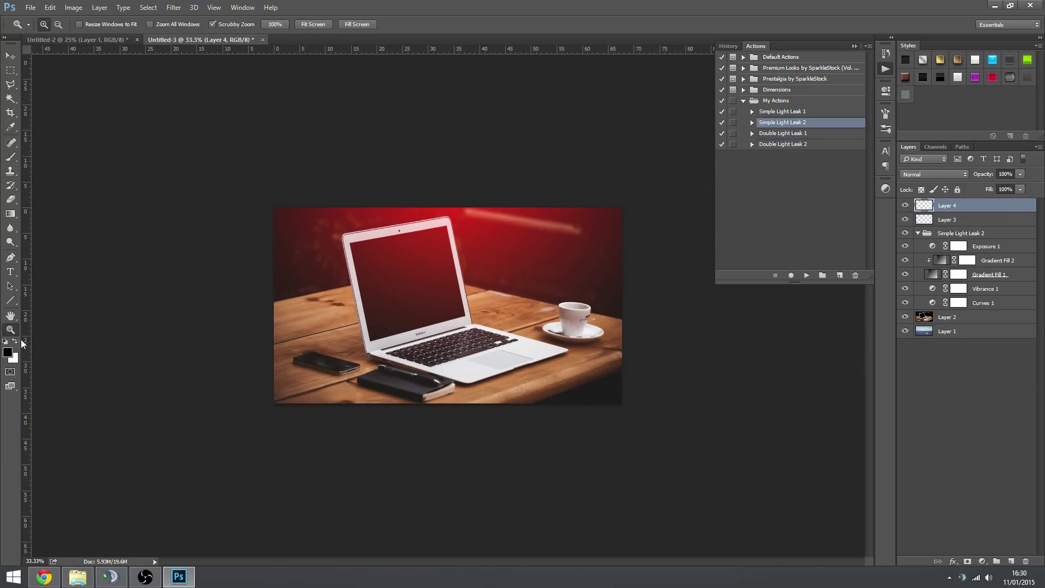
left_click(4, 158)
left_click(489, 190)
key("ctrl+z")
left_click(454, 188)
key("ctrl+z")
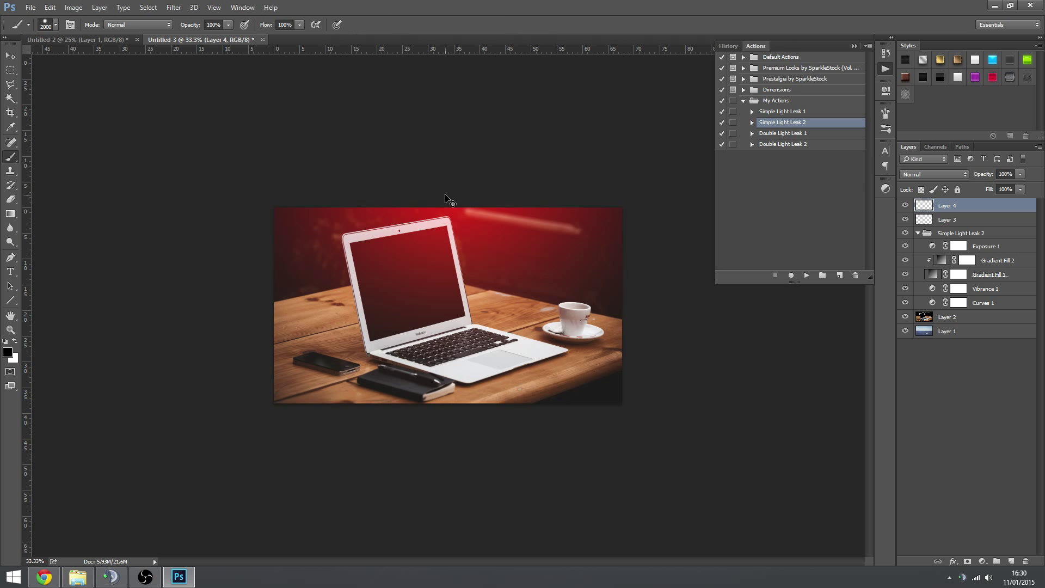
- Set the brush hardness to 0% and try soft black dabs at the photo's upper edge, undoing each
right_click(441, 295)
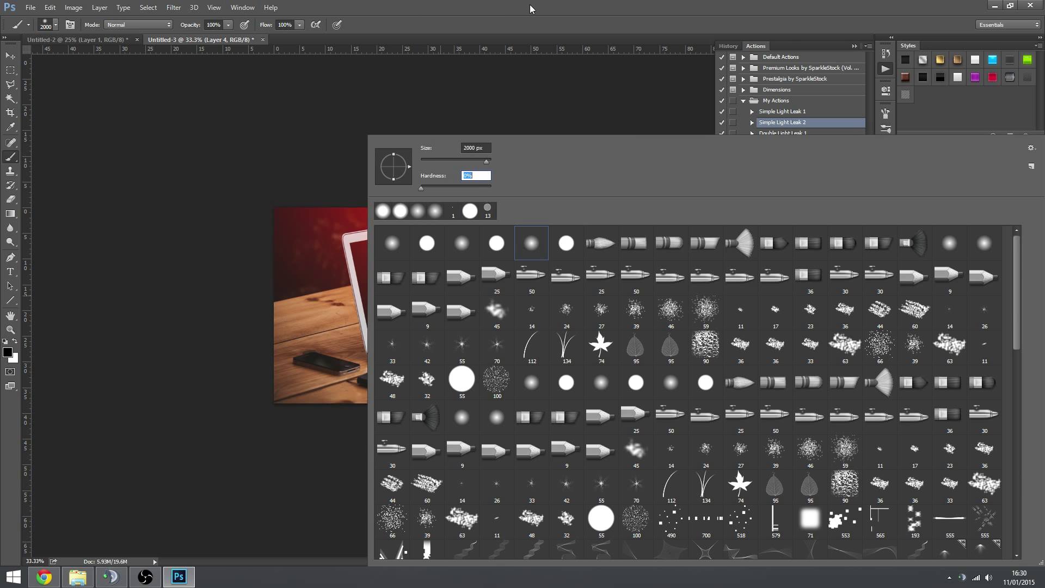
left_click(530, 6)
left_click(449, 203)
key("ctrl+z")
left_click(449, 213)
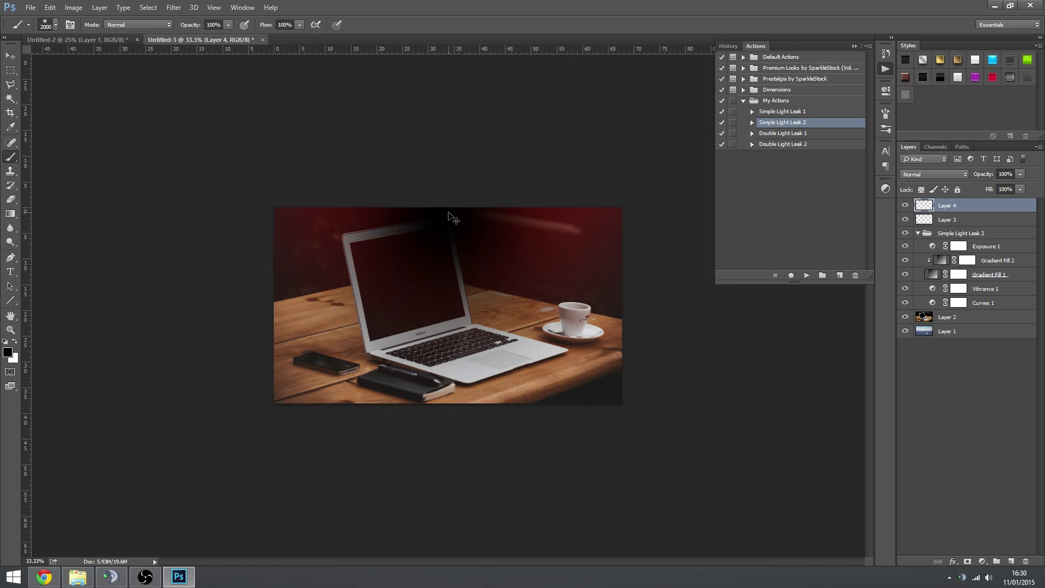
key("ctrl+z")
- With the Simple Light Leak 2 group hidden, paint one large soft black dab on Layer 4, centred just above the photo's upper edge
left_click(453, 209)
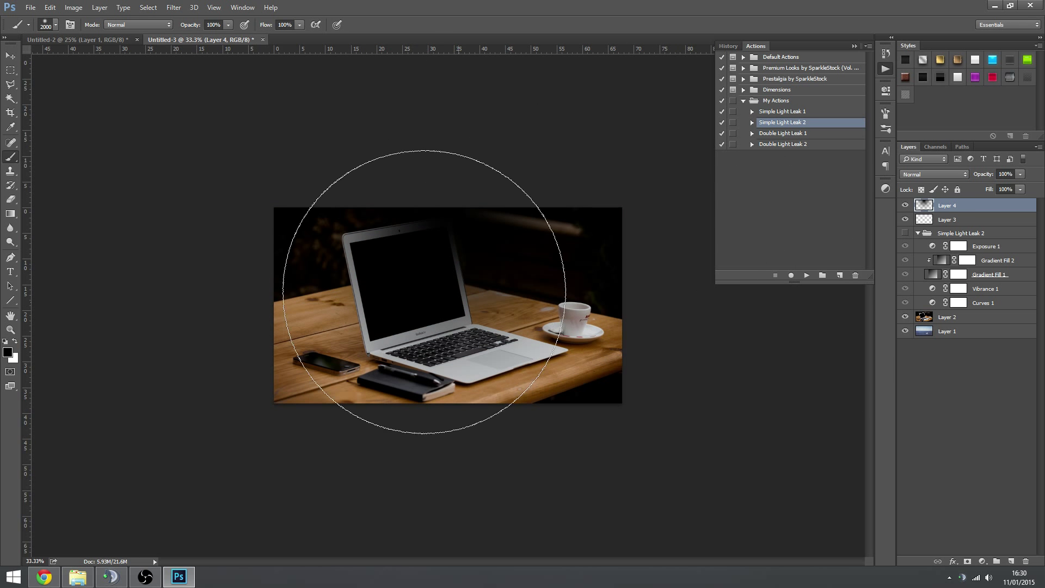
key("ctrl+z")
left_click(447, 189)
key("ctrl+z")
left_click(444, 188)
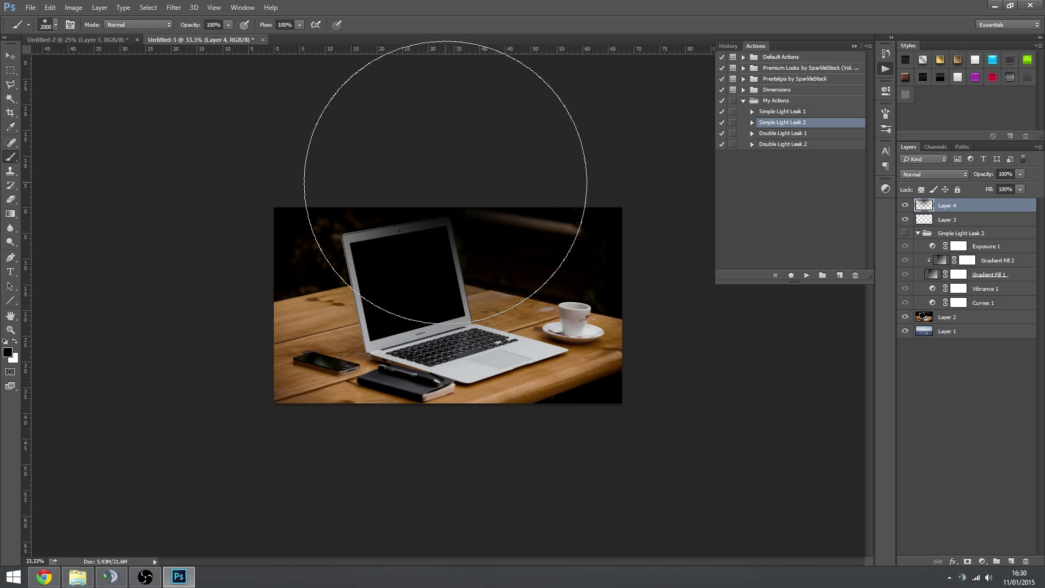
- Add a new layer above Layer 4, and move Gradient Fill 2 out of the group to clip it to Layer 4
key("z")
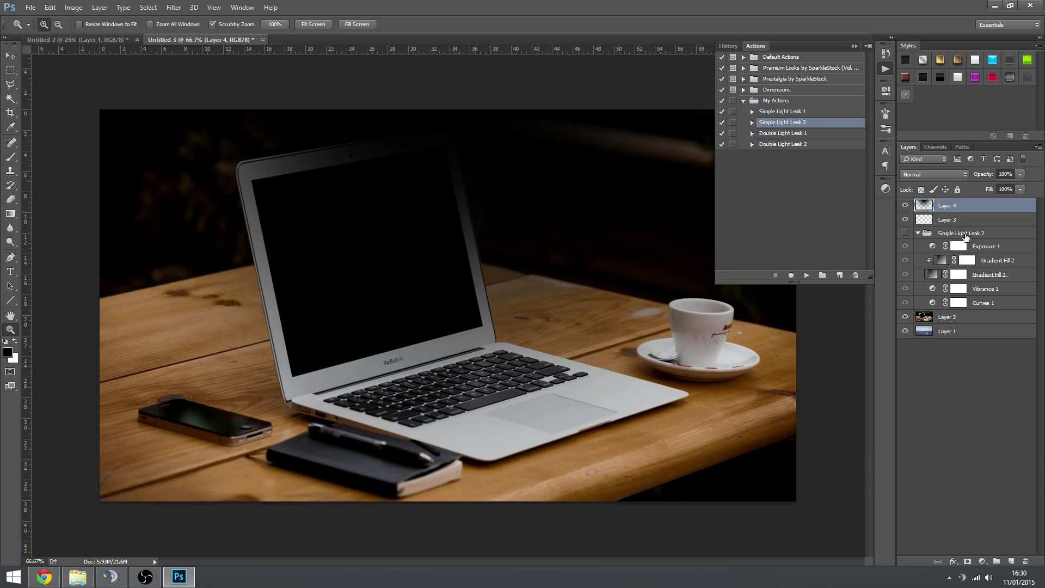
left_click(1011, 561)
left_click_drag(996, 282, 989, 223)
left_click(989, 225, "alt")
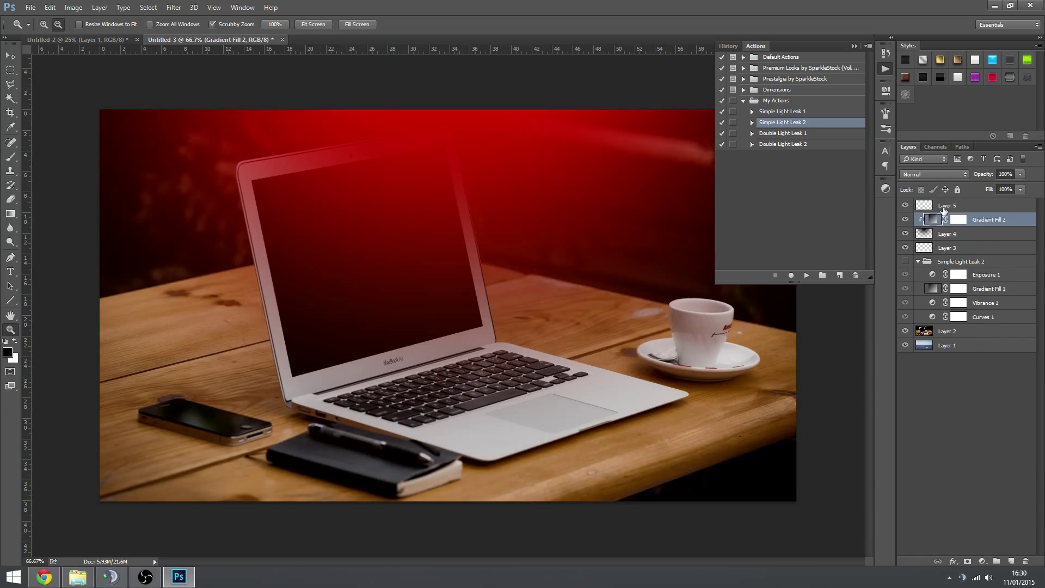
- Set Layer 4's blend mode to Linear Dodge (Add) and check the red glow over the laptop photo
left_click(935, 173)
left_click(1015, 235)
left_click(935, 174)
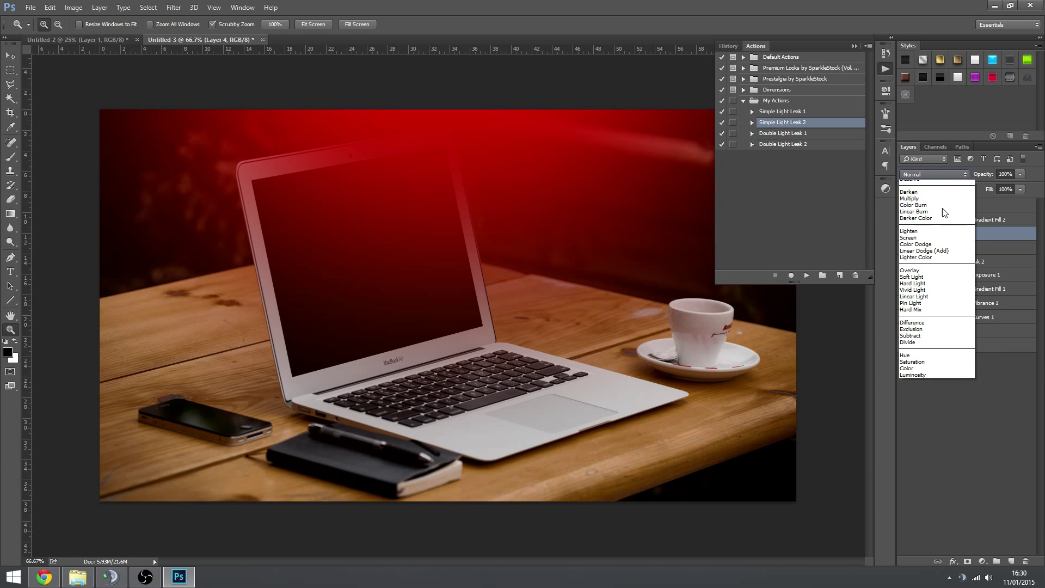
left_click(924, 250)
left_click(902, 394)
left_click(547, 275, "alt")
left_click(555, 291, "alt")
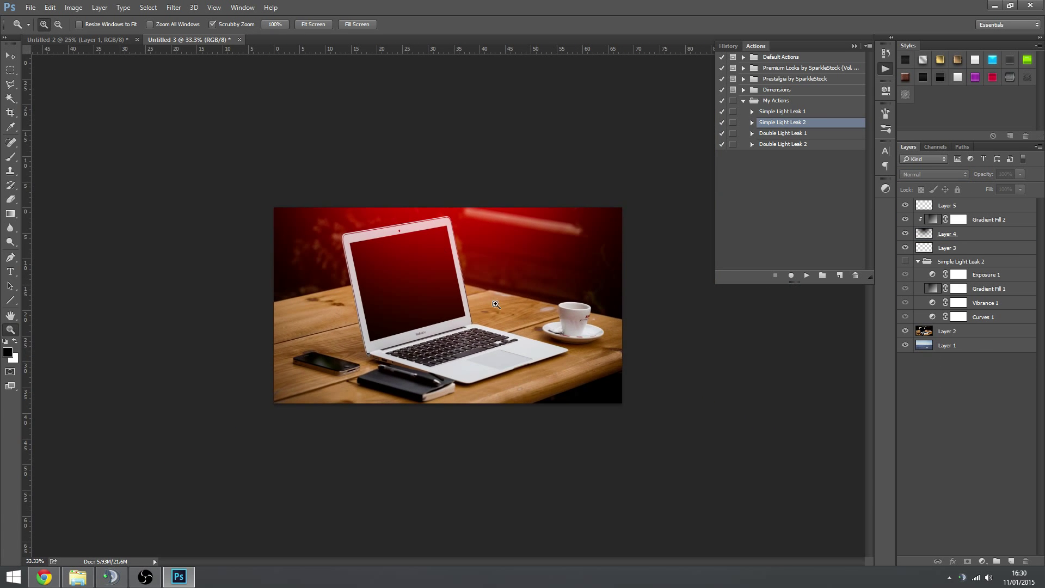
left_click(481, 216)
- Review the clipped Gradient Fill 2's settings and close them unchanged
left_click(980, 221)
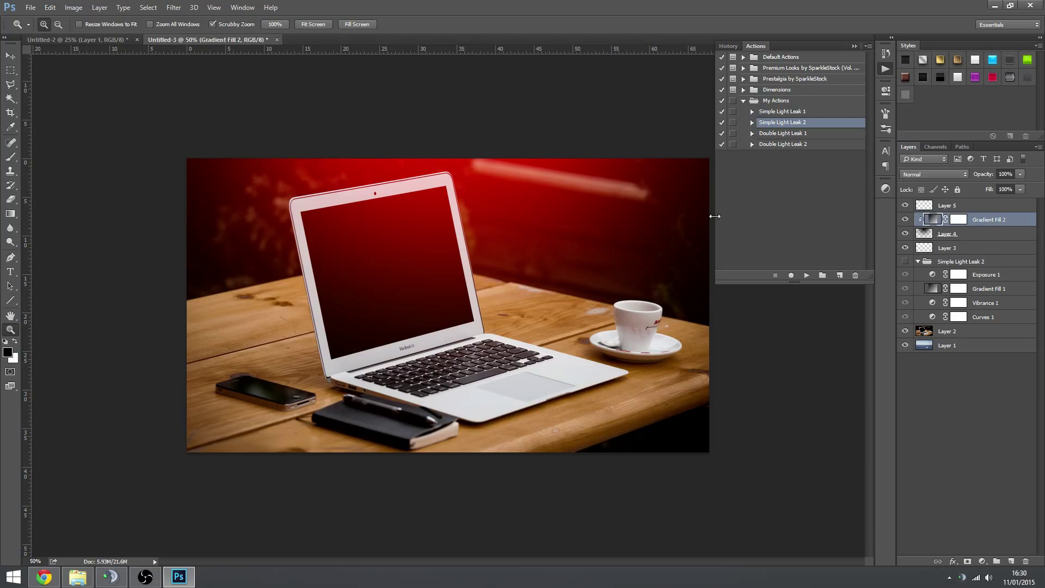
double_click(934, 220)
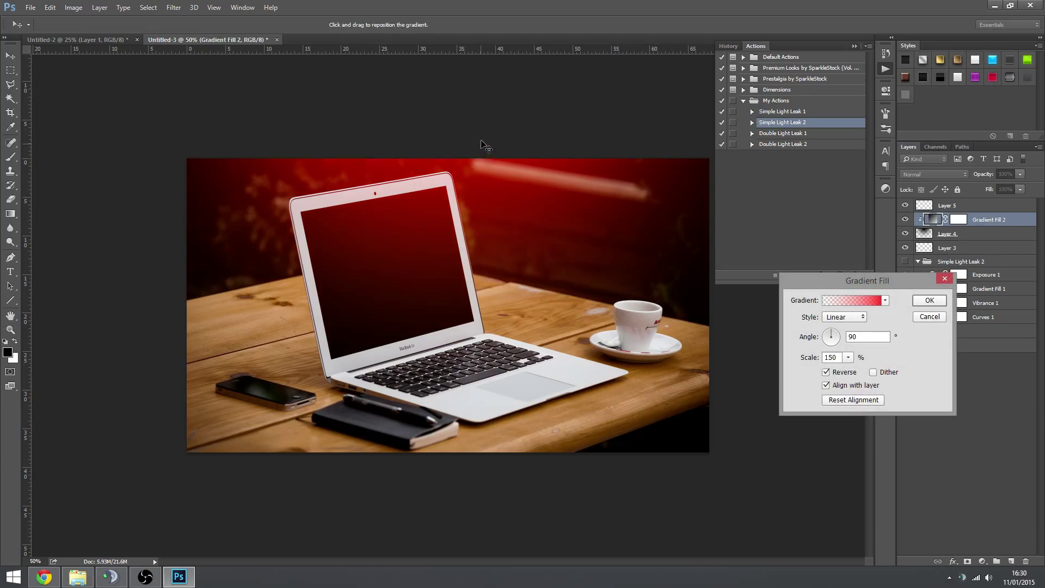
left_click(939, 303)
- Delete Gradient Fill 2, Layers 3, 4 and 5, and the Simple Light Leak 2 group, keeping only the two photo layers
key("Delete")
key("Delete")
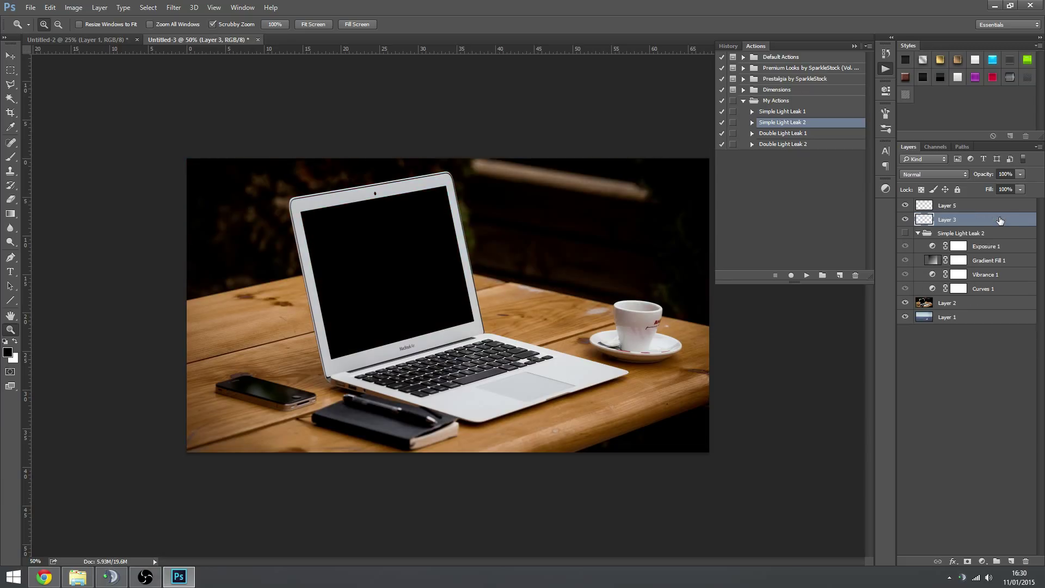
key("Delete")
key("Delete")
key("Delete")
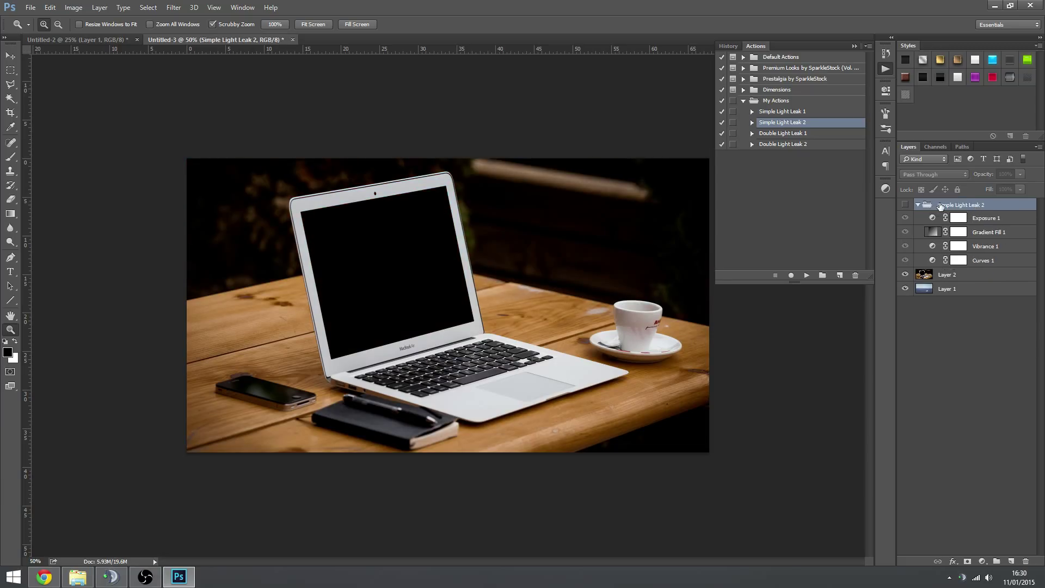
- Set up a 452 px brush with white as the foreground colour and add a new layer above Layer 2
left_click(11, 157)
left_click(37, 156)
right_click(457, 271)
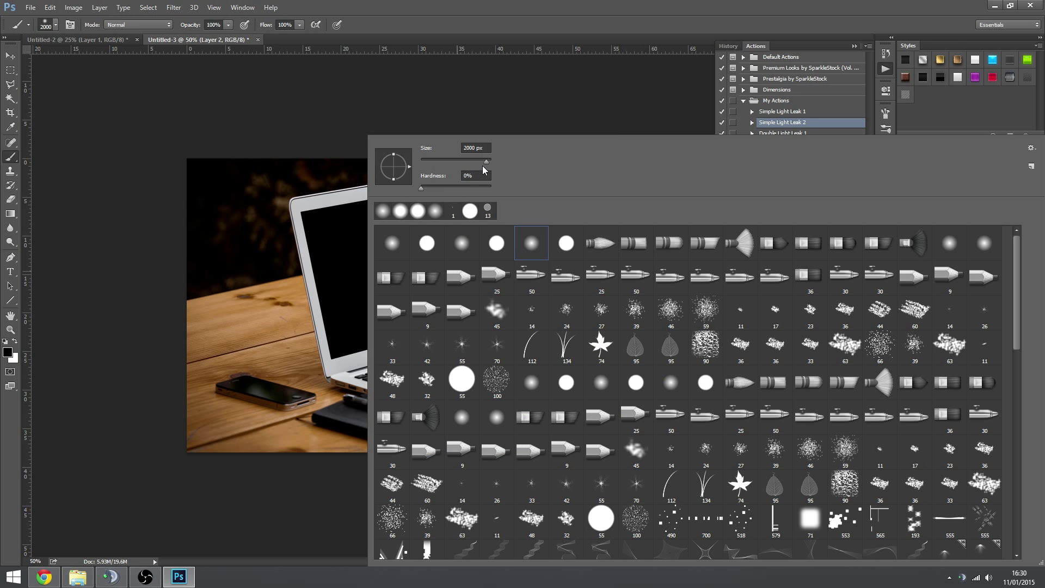
left_click(608, 3)
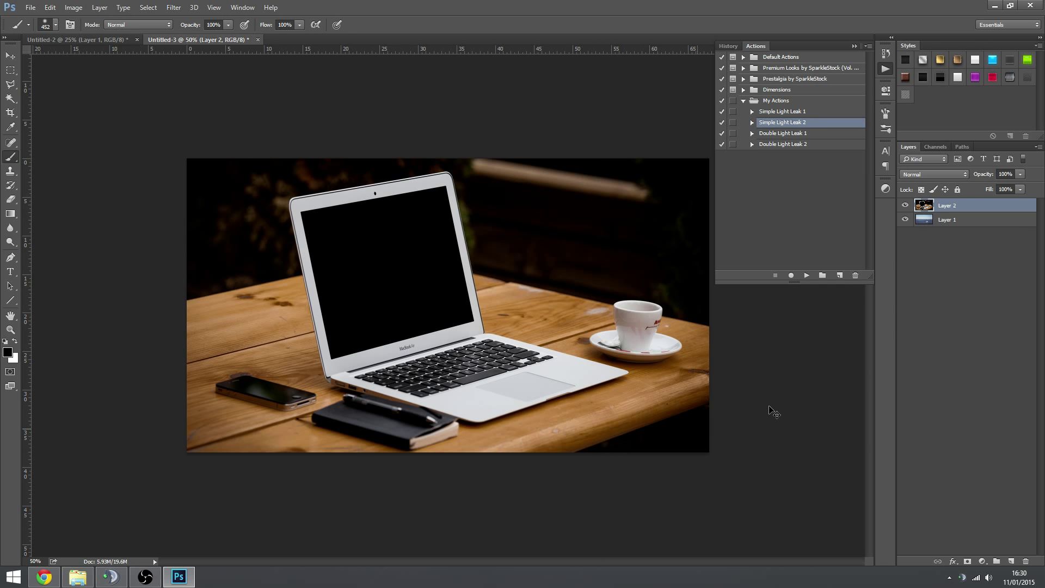
left_click(1011, 561)
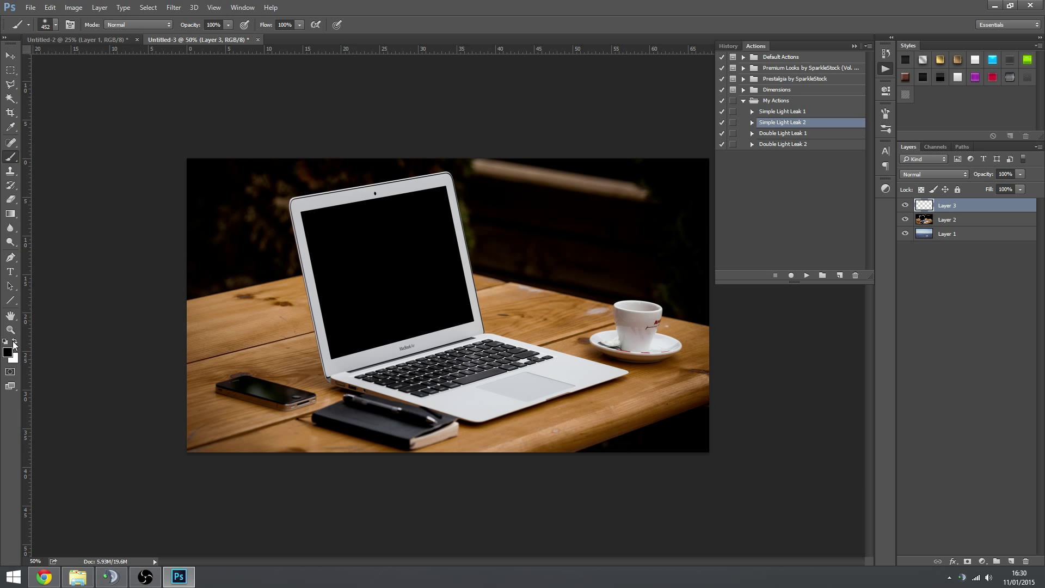
left_click(13, 342)
- Try soft white strokes over the laptop lid, along the photo's lower edge and beside the cup, undoing them all
left_click_drag(391, 155, 380, 219)
key("ctrl+z")
left_click_drag(558, 447, 560, 371)
key("ctrl+z")
left_click_drag(669, 460, 605, 372)
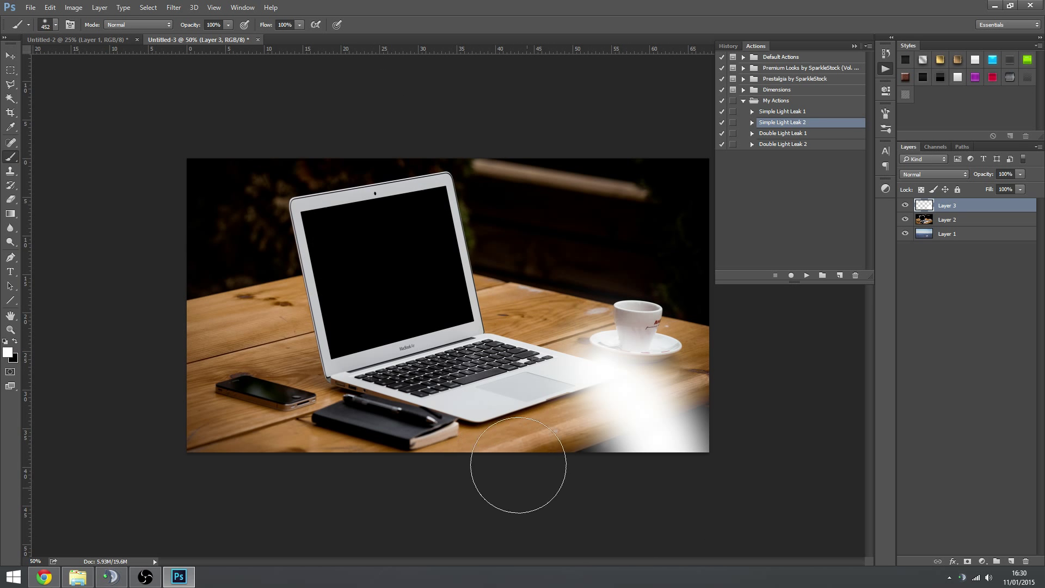
left_click_drag(536, 462, 437, 374)
left_click_drag(418, 463, 349, 390)
left_click(331, 474)
key("ctrl+alt+z")
key("ctrl+alt+z")
key("ctrl+alt+z")
key("ctrl+alt+z")
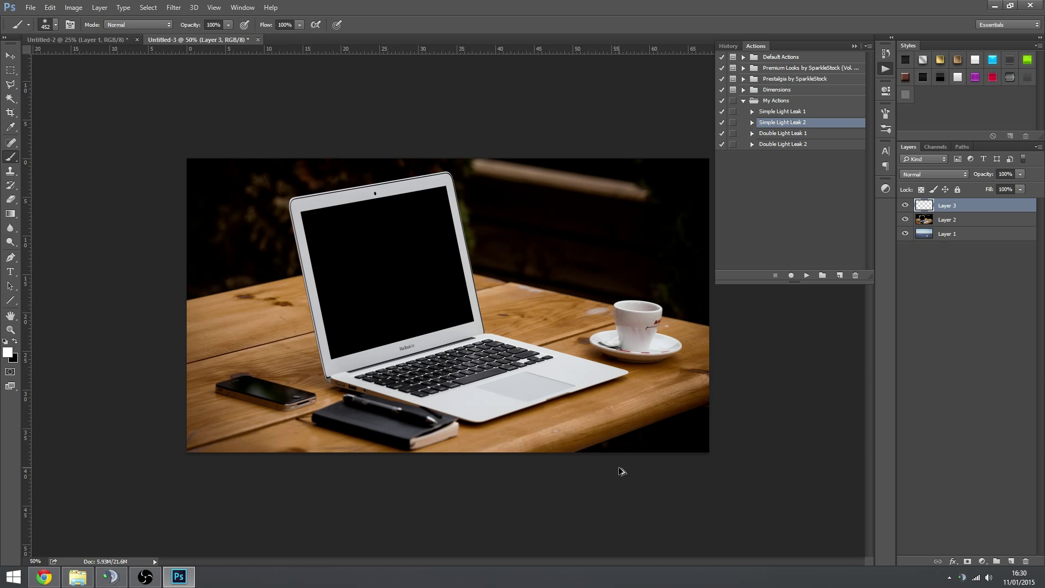
left_click_drag(620, 201, 625, 444)
key("ctrl+z")
- Paint soft white strokes over the laptop keyboard and beside the cup, plus single dabs in the upper background, above the cup and in the lower corner
left_click_drag(588, 279, 598, 507)
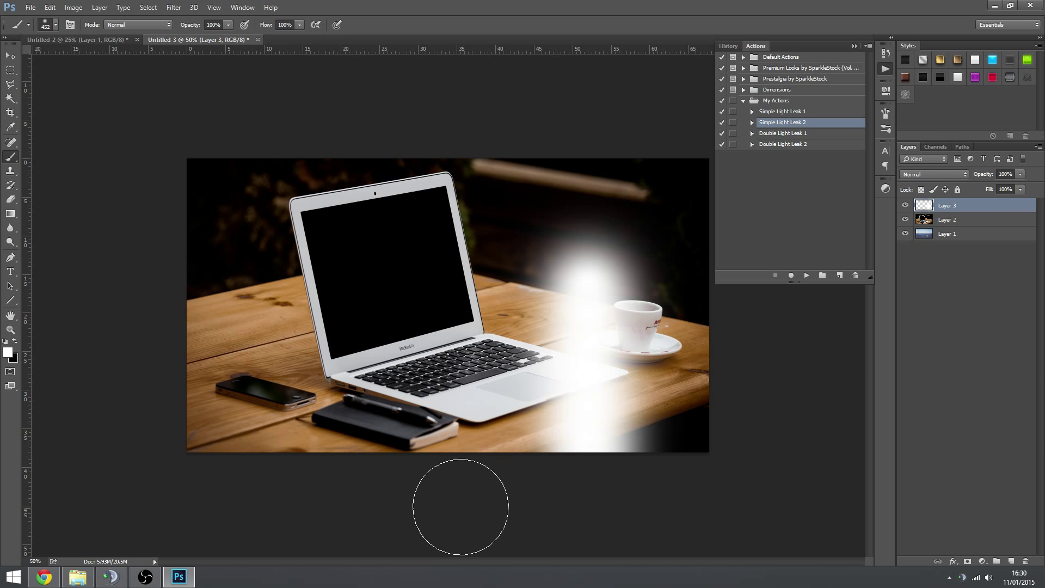
left_click_drag(442, 420, 482, 314)
left_click(524, 206)
left_click(670, 291)
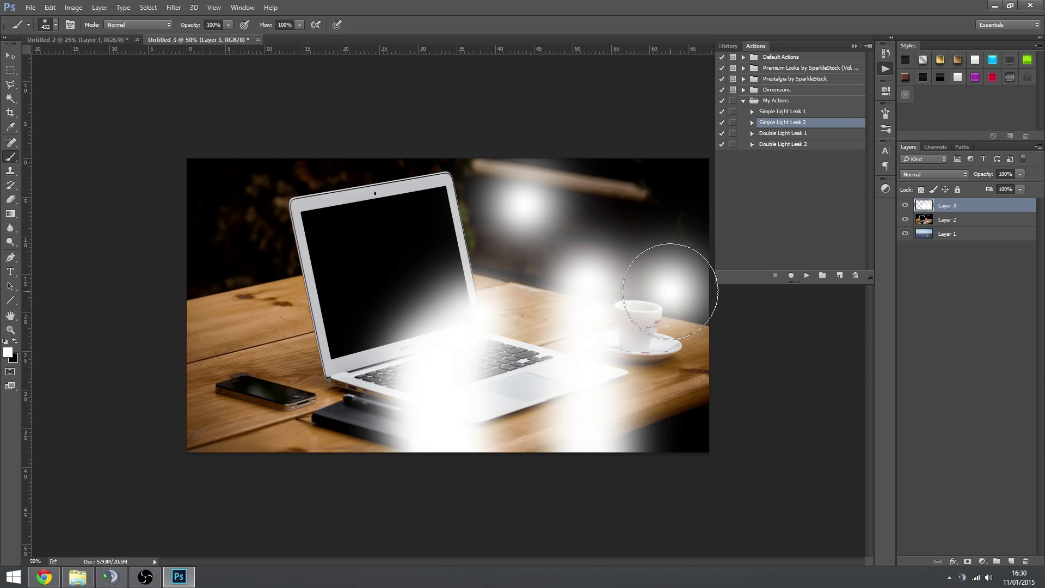
left_click(684, 430)
- Apply a Radial Blur to the white strokes on Layer 3 with the Spin method and Best quality
left_click(173, 7)
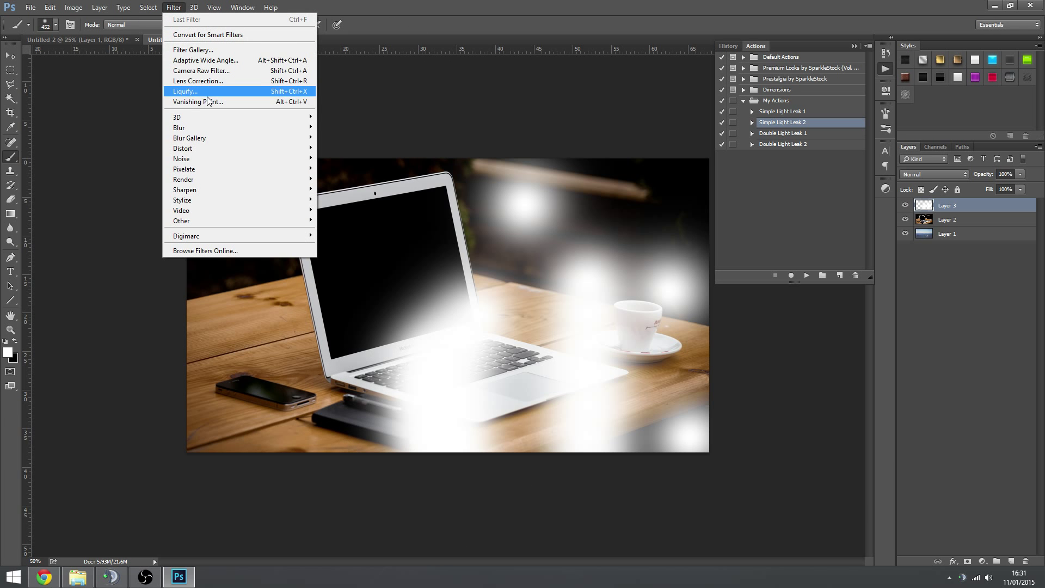
mouse_move(204, 128)
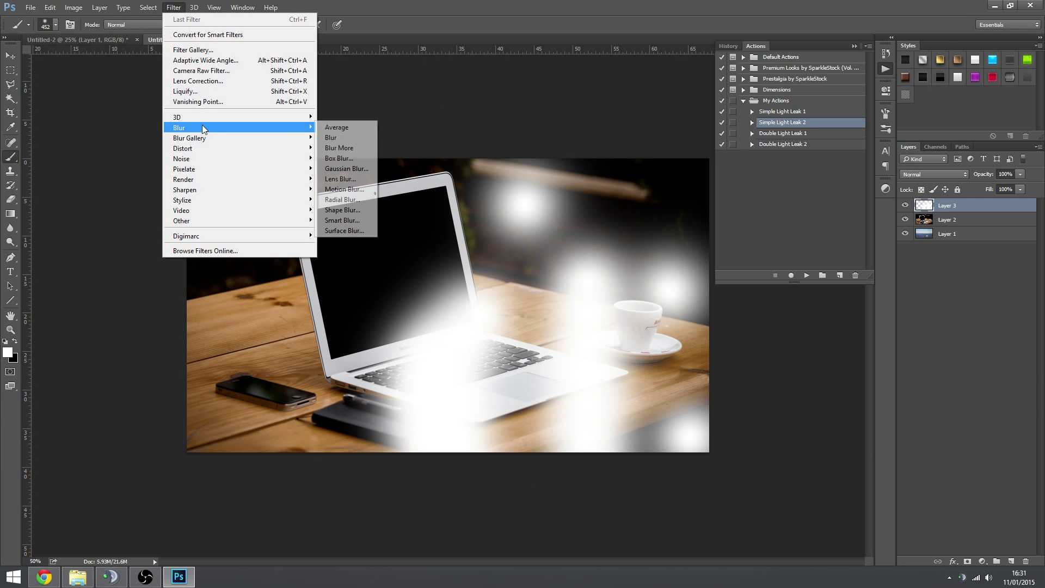
left_click(358, 200)
left_click(579, 235)
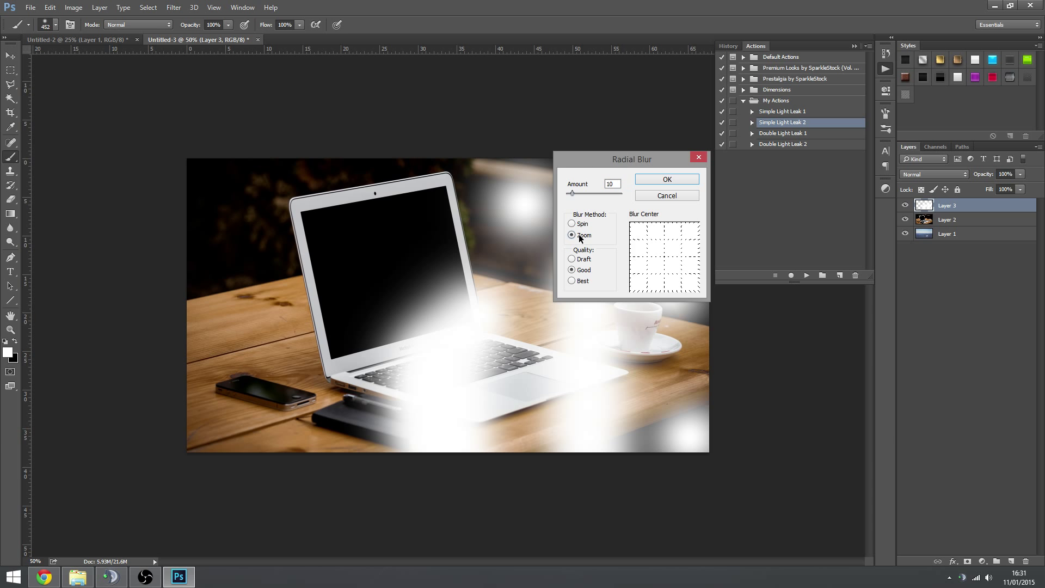
left_click(579, 225)
left_click(574, 280)
left_click(588, 192)
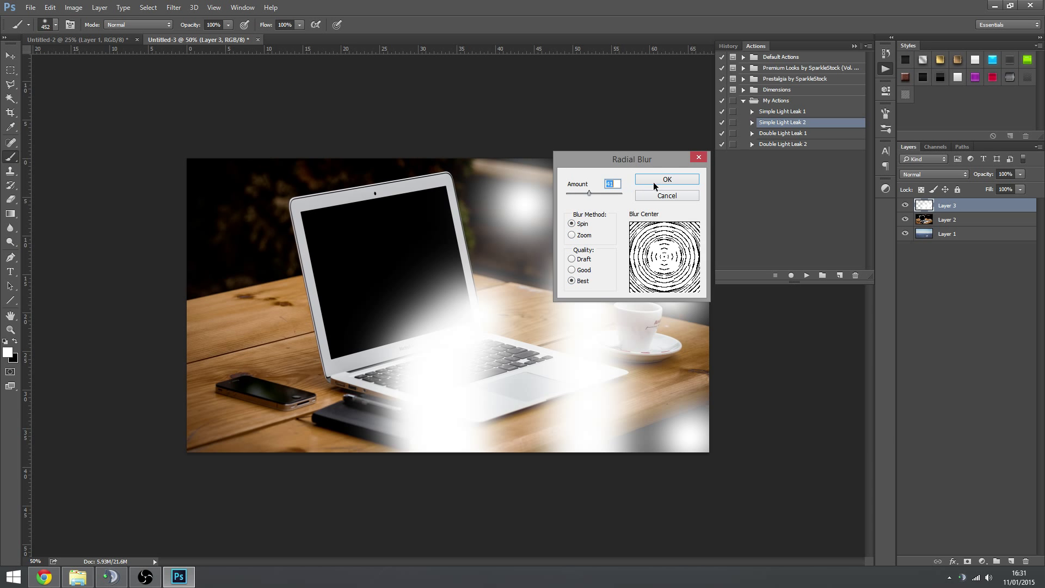
left_click_drag(588, 194, 577, 194)
left_click(671, 180)
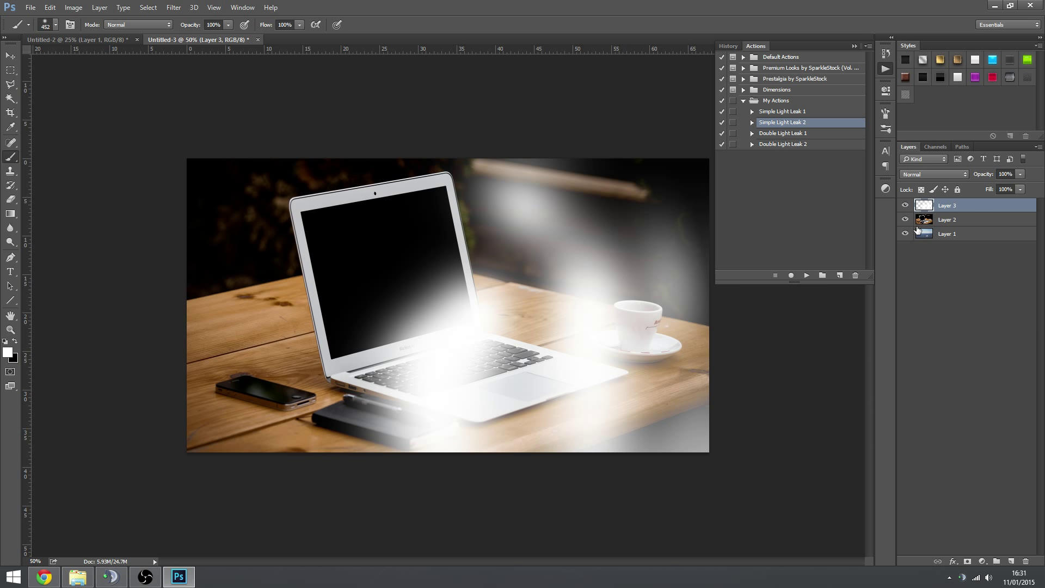
- Invert the colours of Layer 3 and add a new empty layer above it
key("ctrl+i")
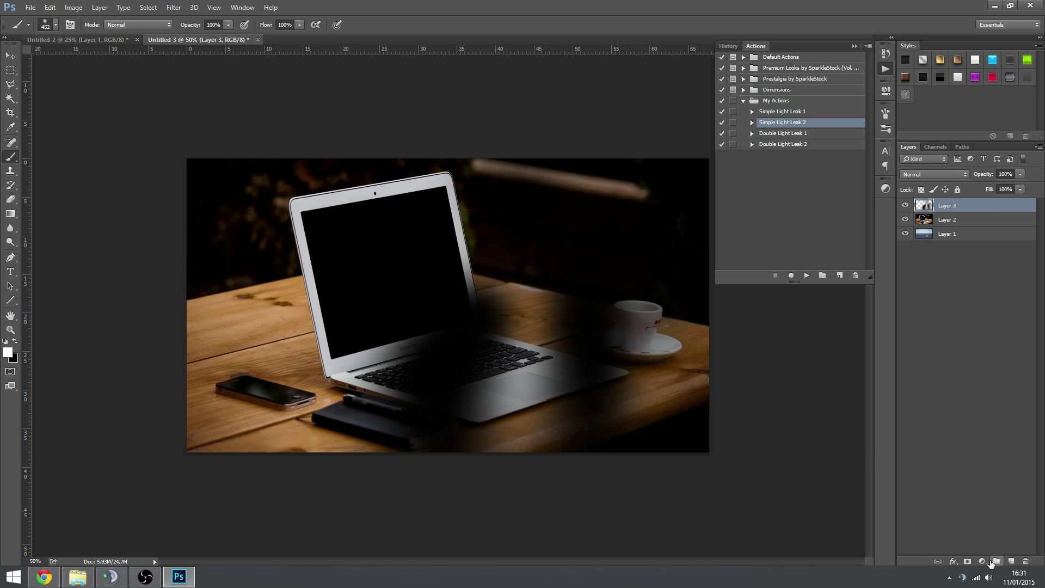
left_click(983, 561)
left_click(956, 259)
left_click(1010, 561)
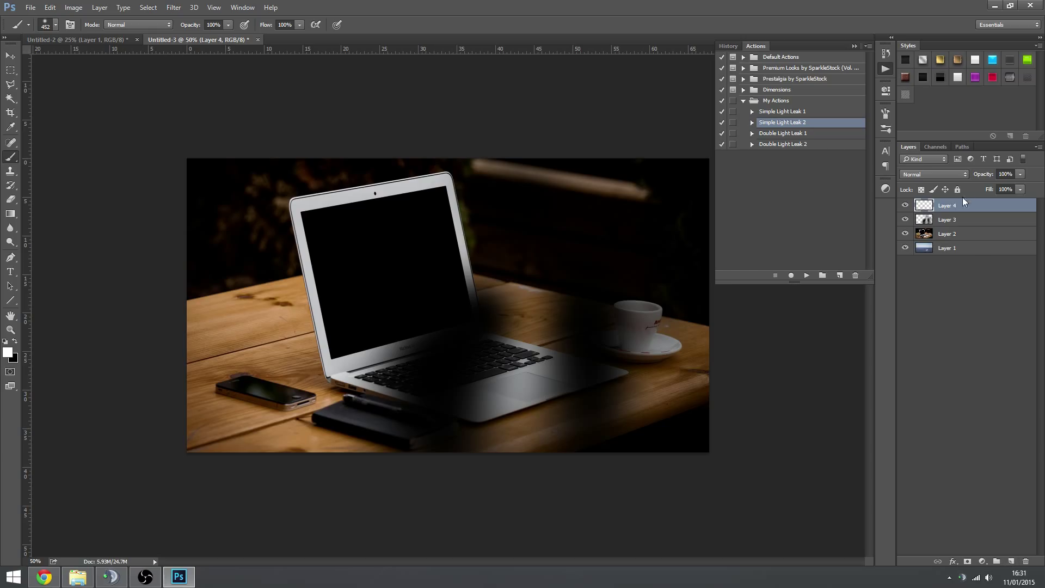
- Paint one broad soft stroke in red ff0000 across the photo's upper edge on Layer 4 with an 1860 px brush
left_click(5, 354)
left_click(735, 282)
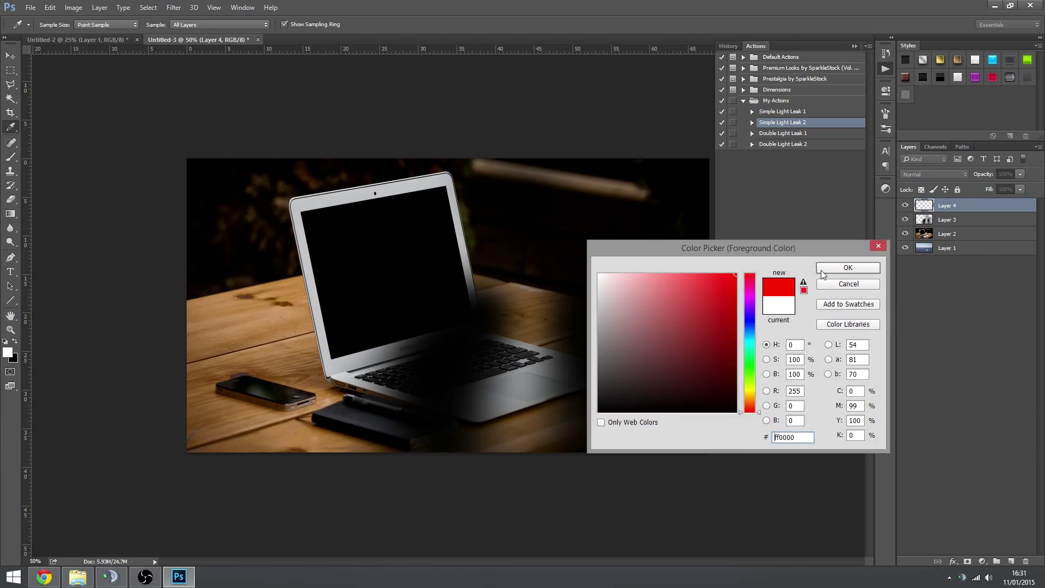
left_click(840, 269)
right_click(413, 222)
left_click_drag(486, 159, 488, 160)
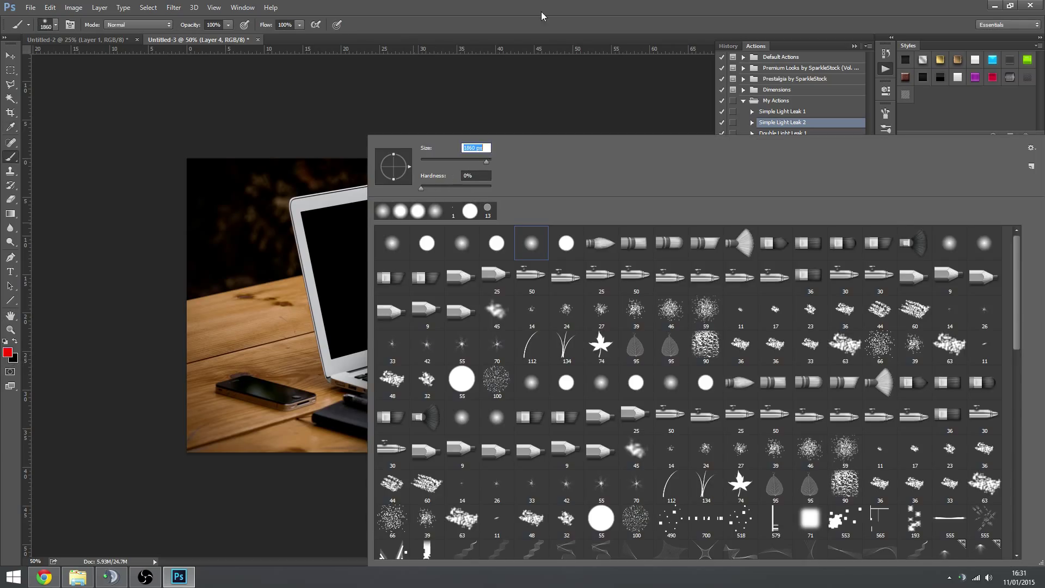
left_click(542, 12)
left_click_drag(261, 136, 680, 142)
key("ctrl+z")
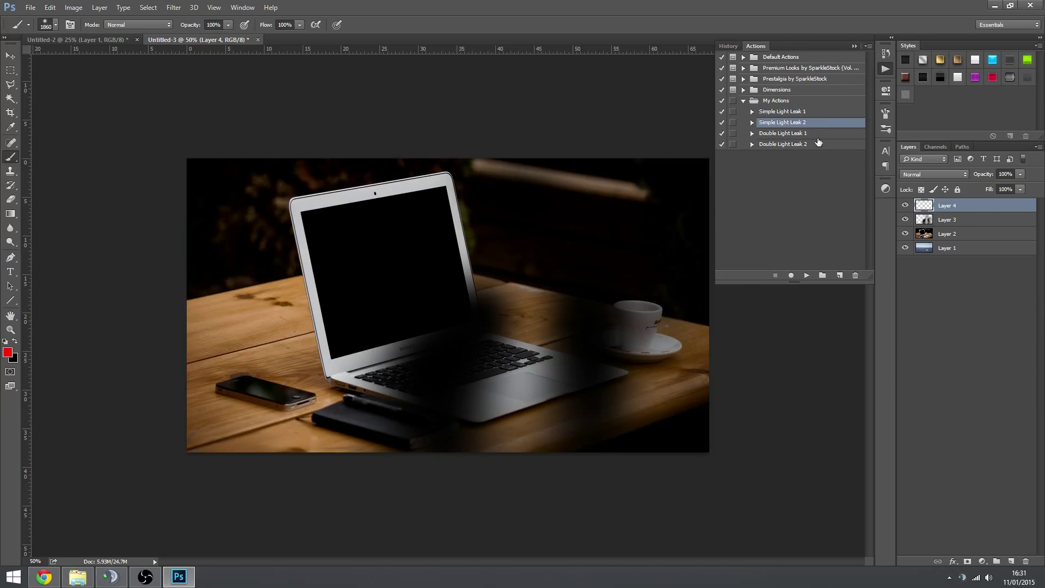
left_click_drag(203, 113, 1040, 149)
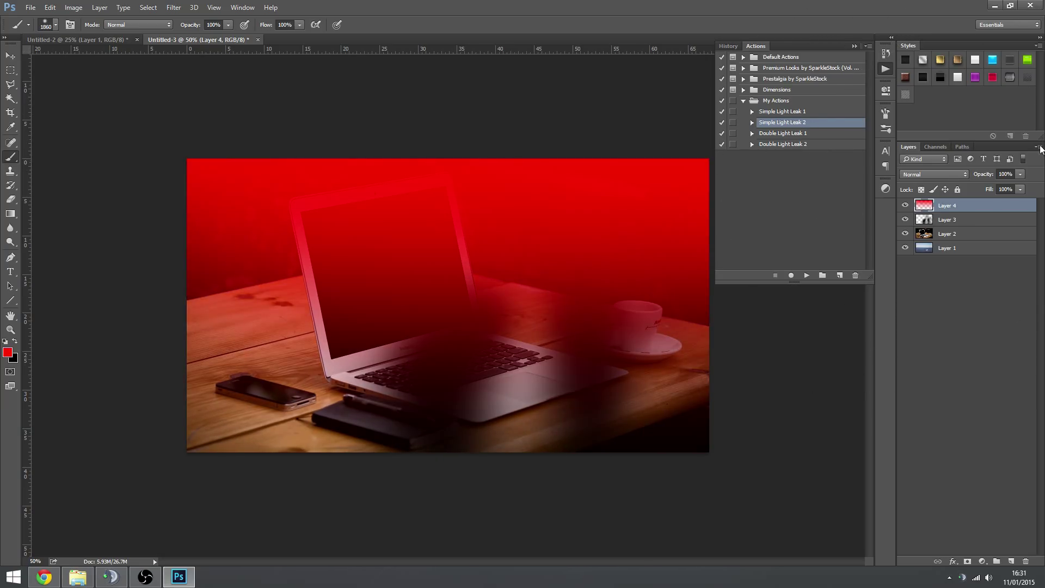
- Clip Layer 4 to Layer 3 and set Layer 3's blend mode to Screen
left_click(945, 175)
left_click(1012, 207)
left_click(1008, 211, "alt")
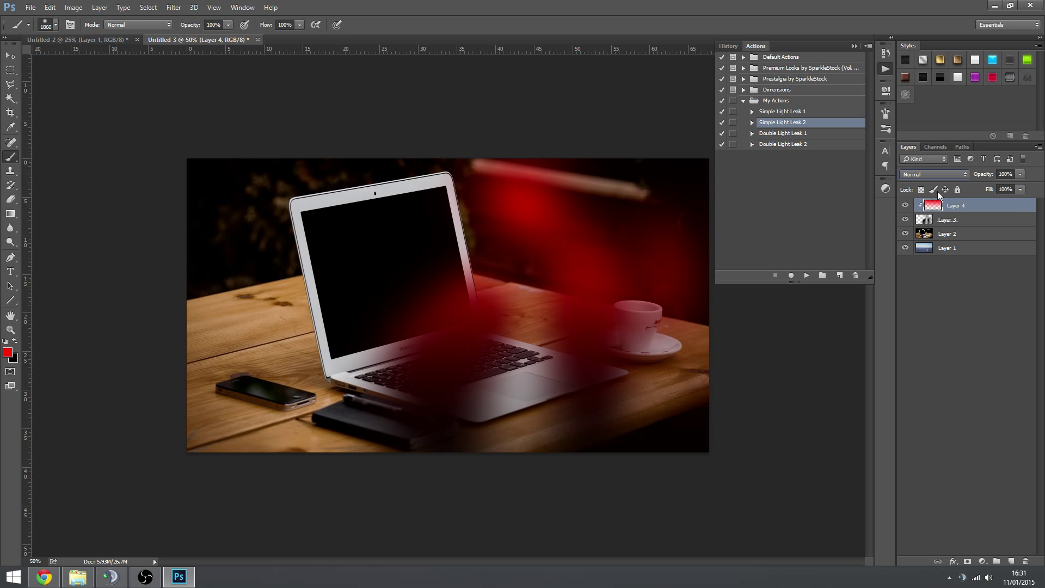
left_click(973, 219)
left_click(946, 175)
left_click(922, 249)
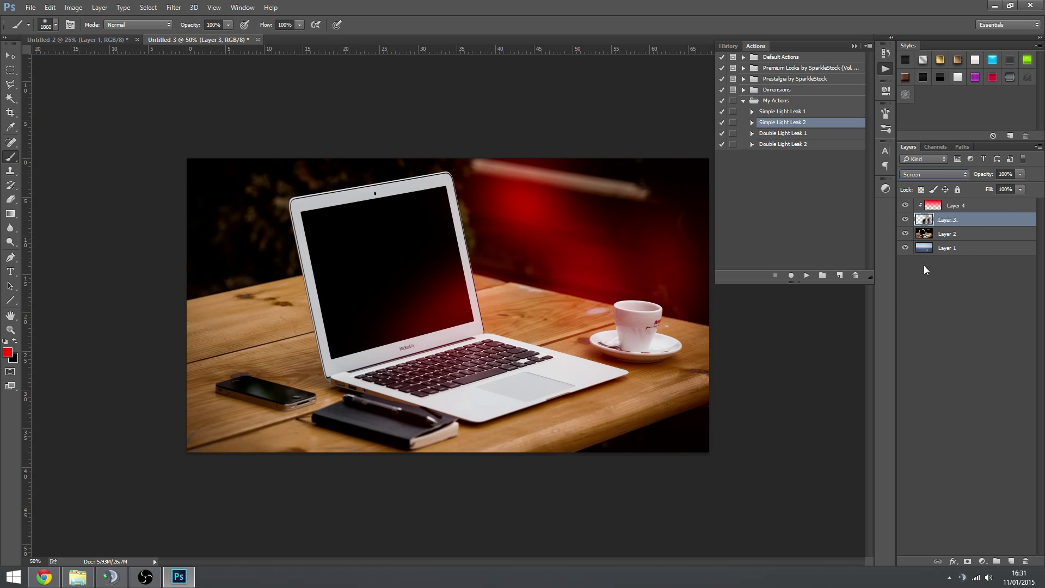
- Examine the red light leak over the laptop photo at 50% and 66.7% zoom
key("z")
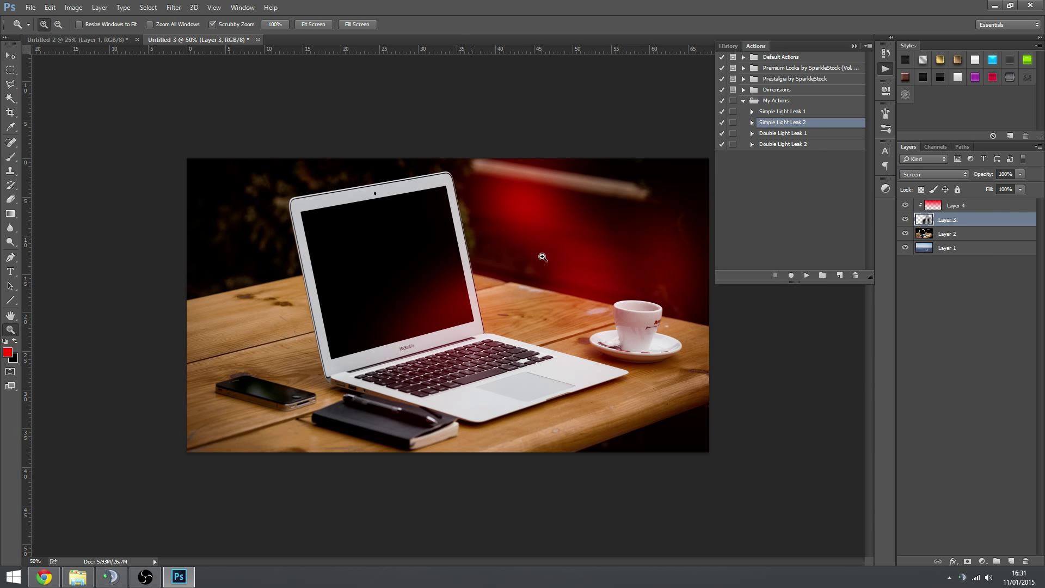
left_click(593, 362, "alt")
left_click(546, 375)
left_click(512, 370)
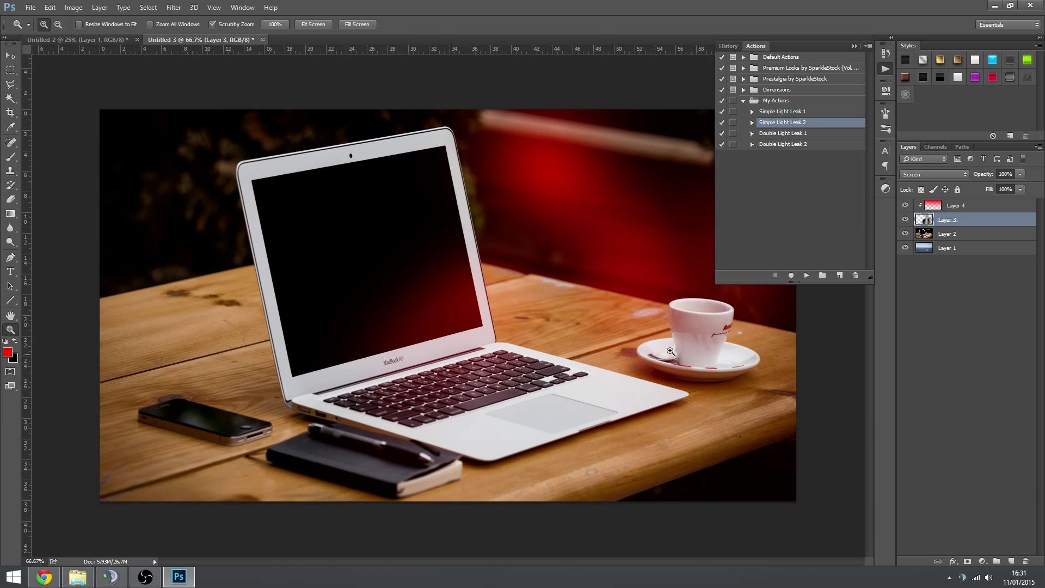
left_click(671, 351, "alt")
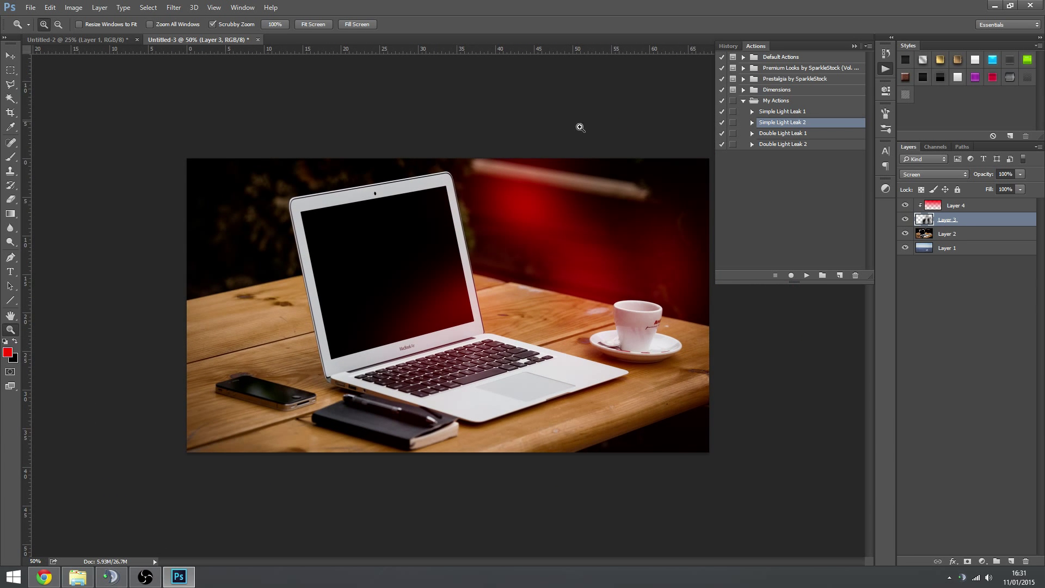
left_click(643, 340)
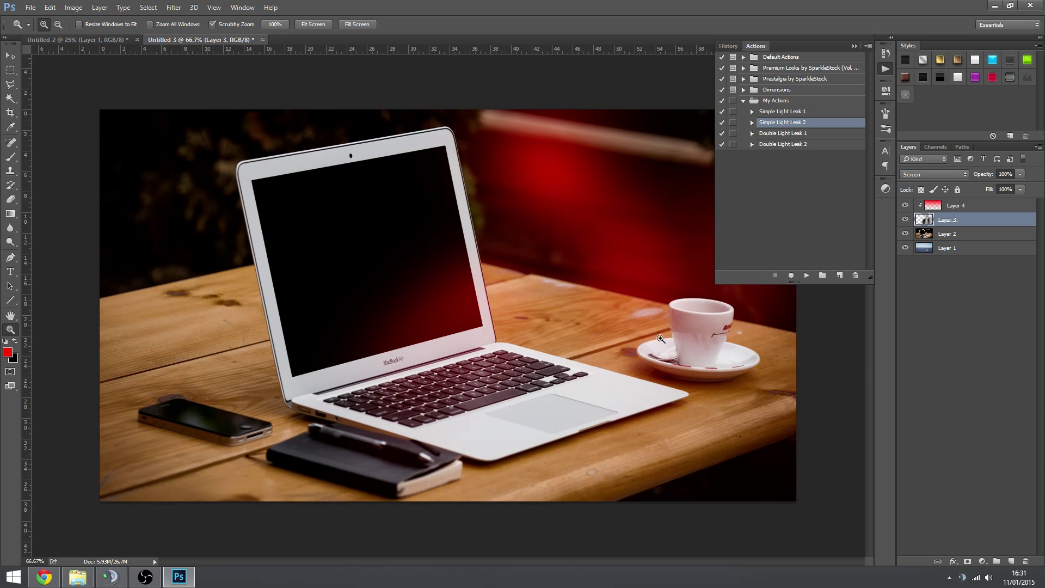
left_click(669, 321, "alt")
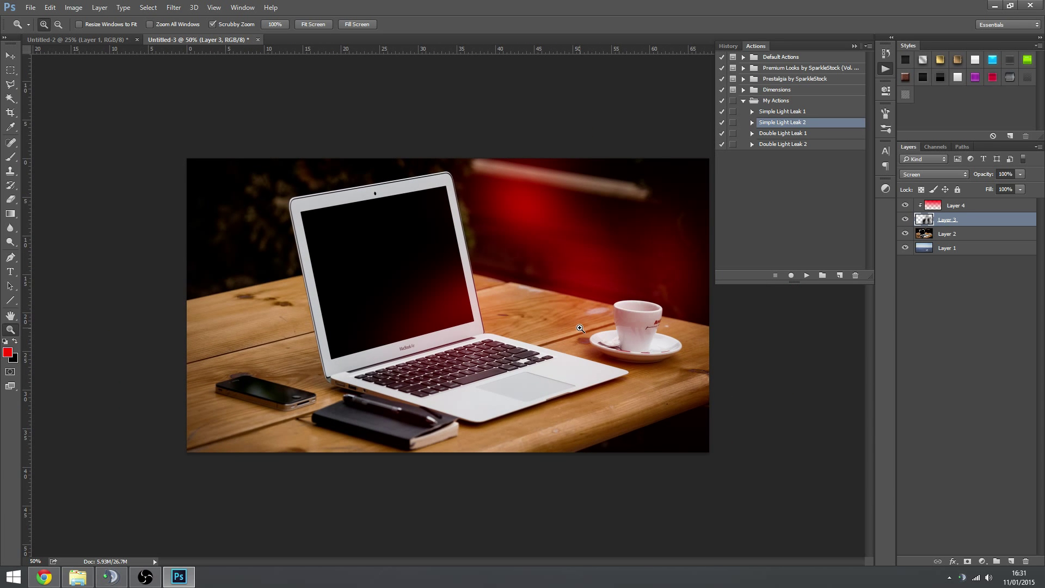
left_click(615, 369)
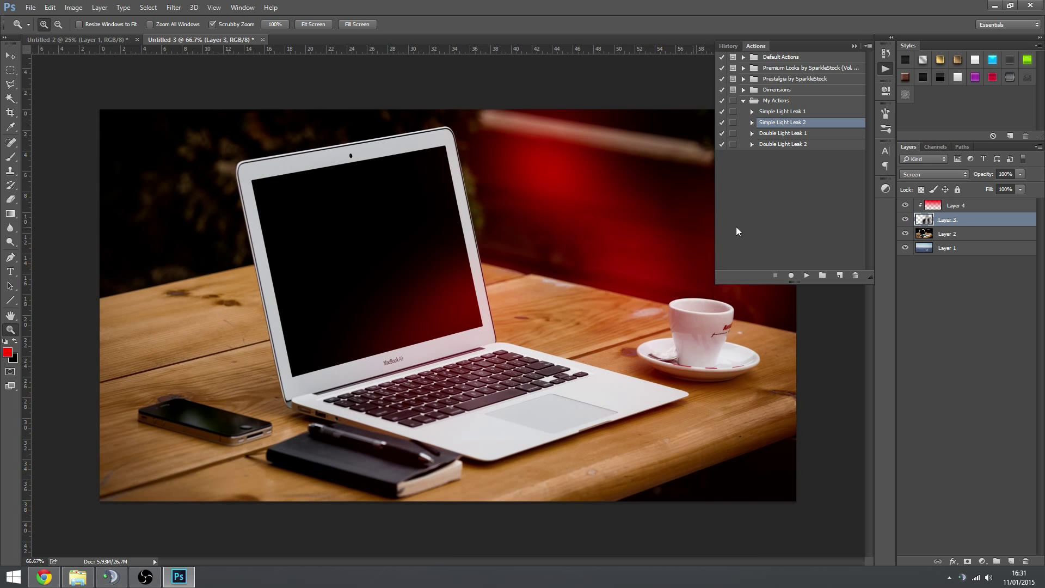
- Hide Layer 2 to view the leak over the sea photo, and compare it with the Untitled-2 document
left_click(906, 233)
left_click(602, 366, "alt")
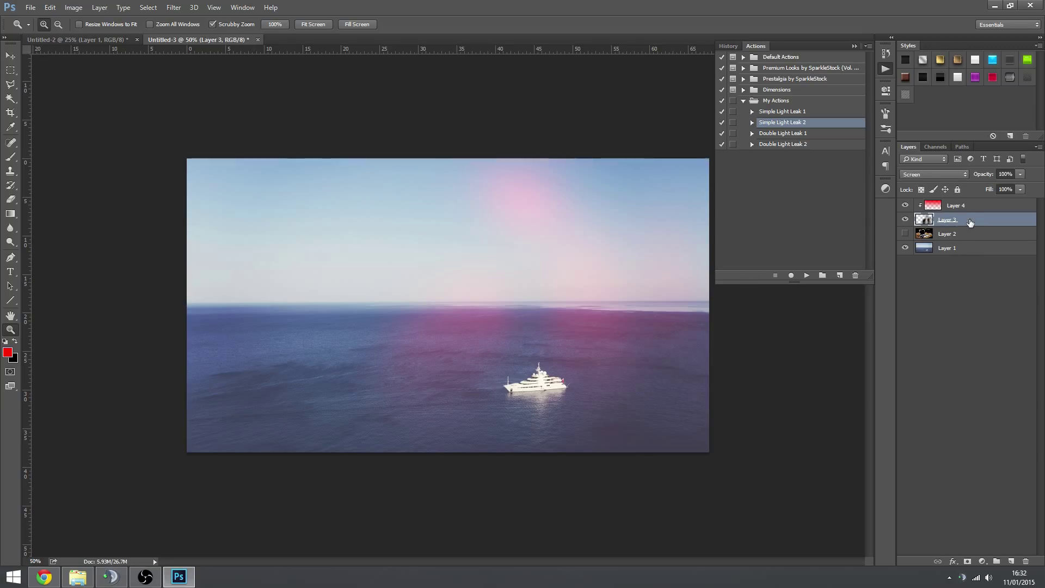
left_click(946, 335)
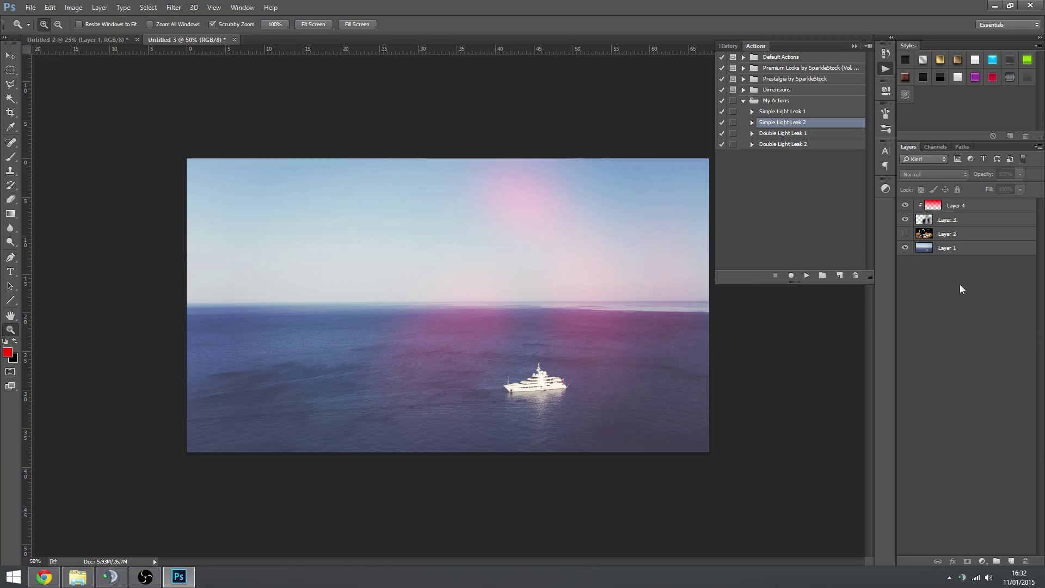
left_click(123, 40)
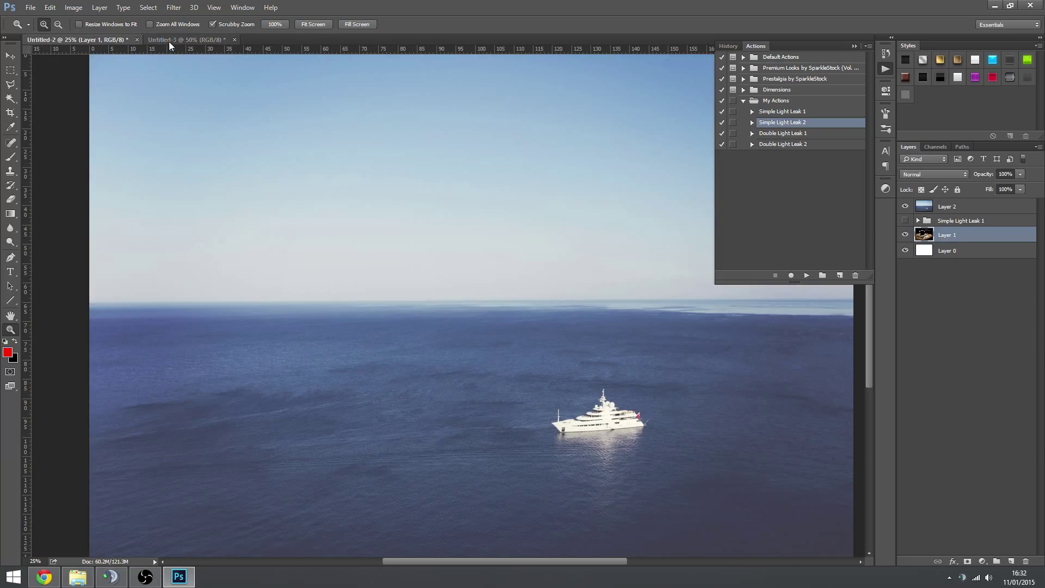
left_click(170, 39)
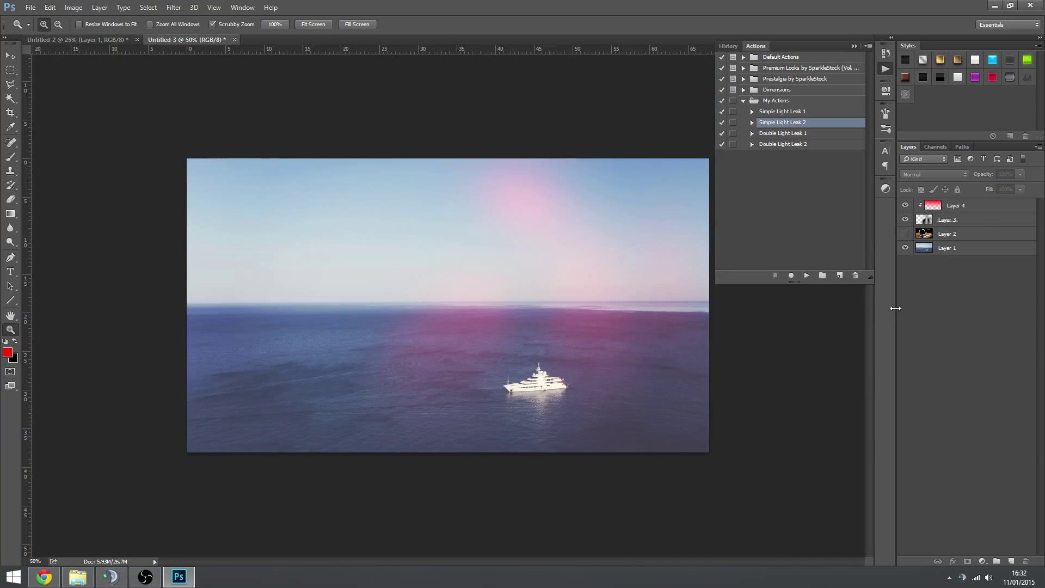
- Delete Layers 3 and 4 in Untitled-3 and show Layer 2 again
left_click(962, 210)
left_click(969, 224, "shift")
key("Delete")
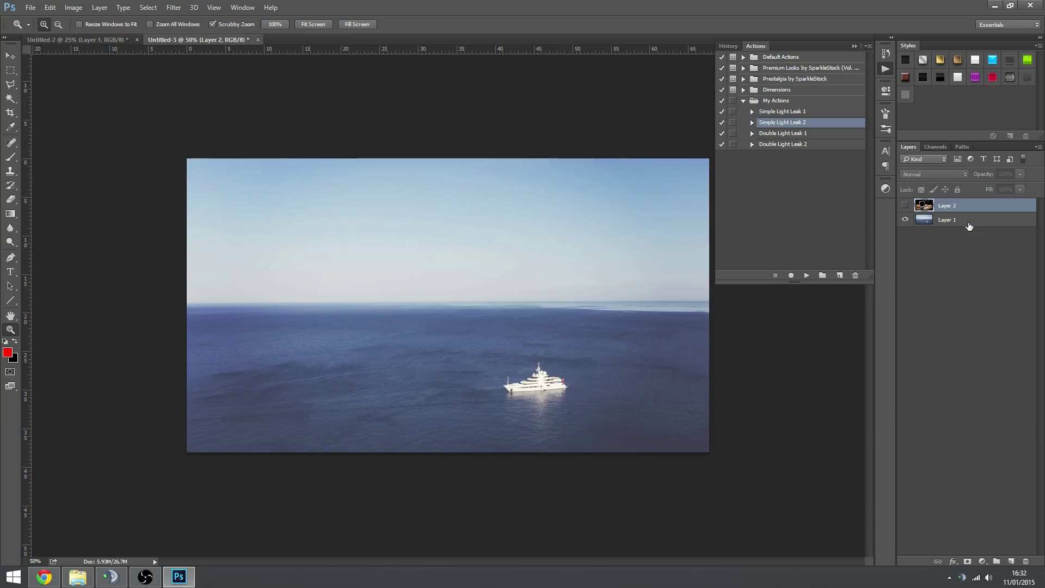
left_click(906, 206)
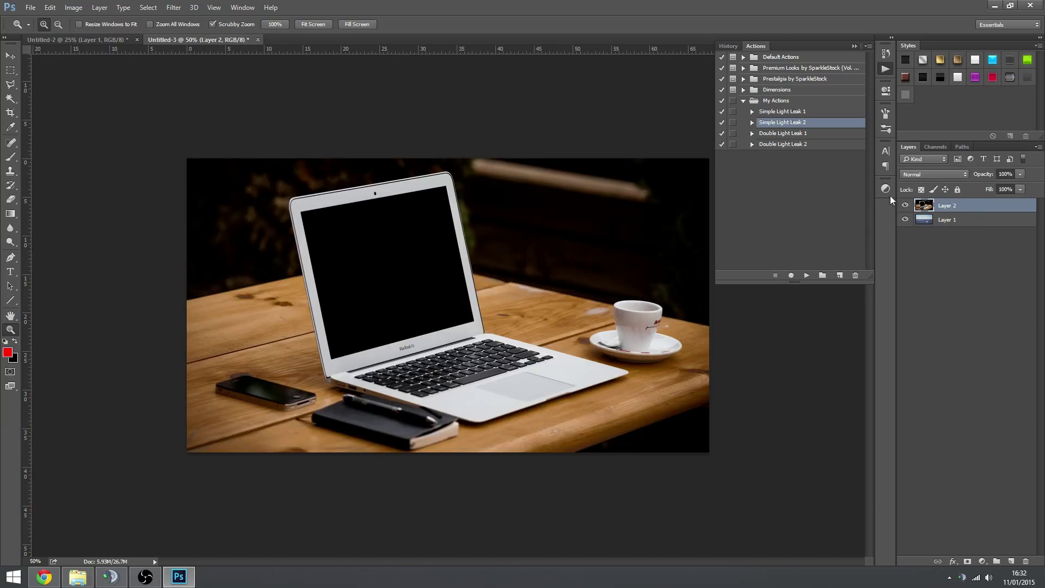
- Play the Double Light Leak 1 action, preview it over both photos and delete its group
left_click(786, 135)
left_click(807, 275)
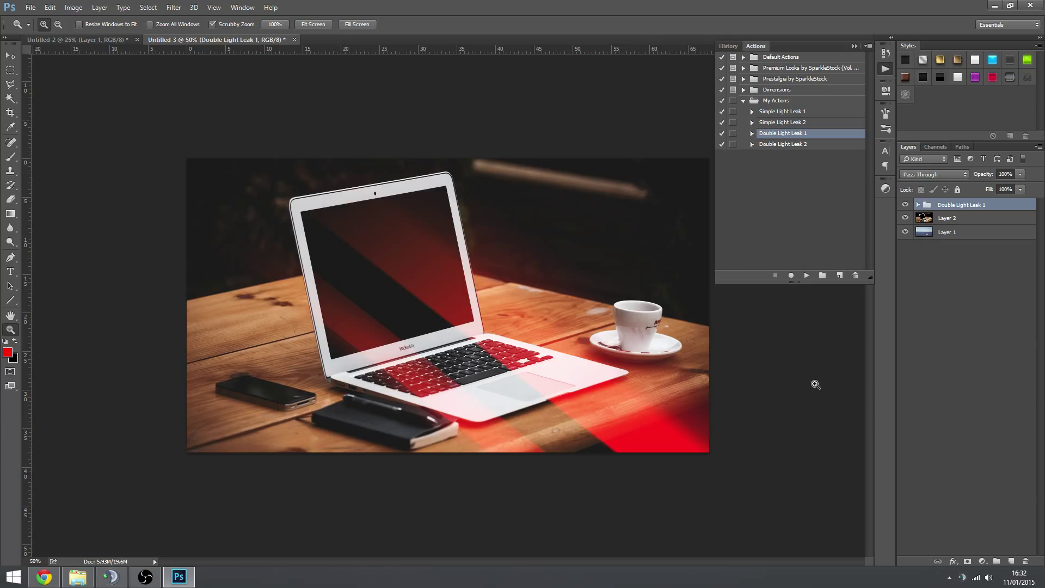
left_click(906, 218)
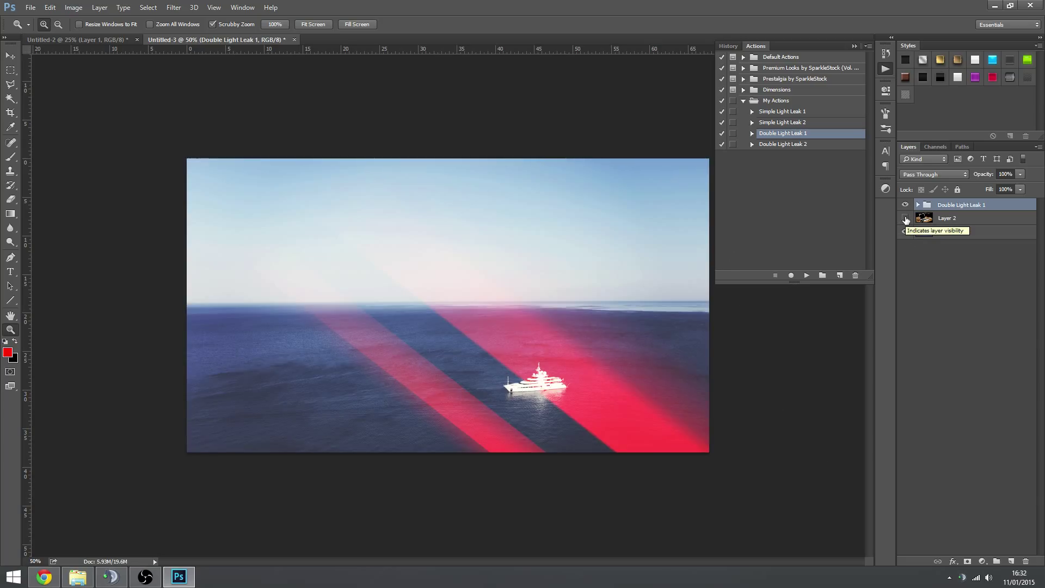
left_click(905, 218)
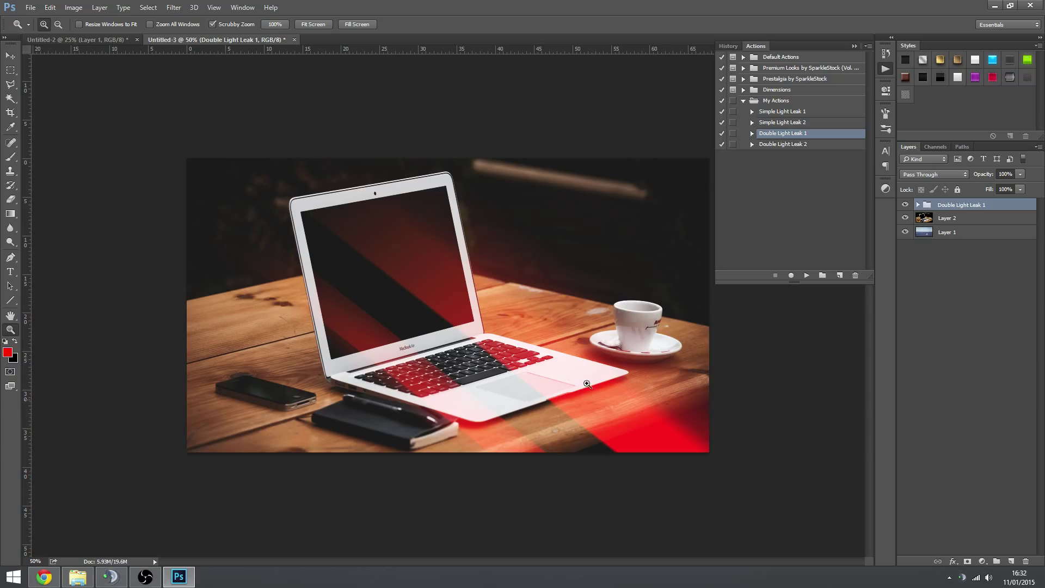
key("Delete")
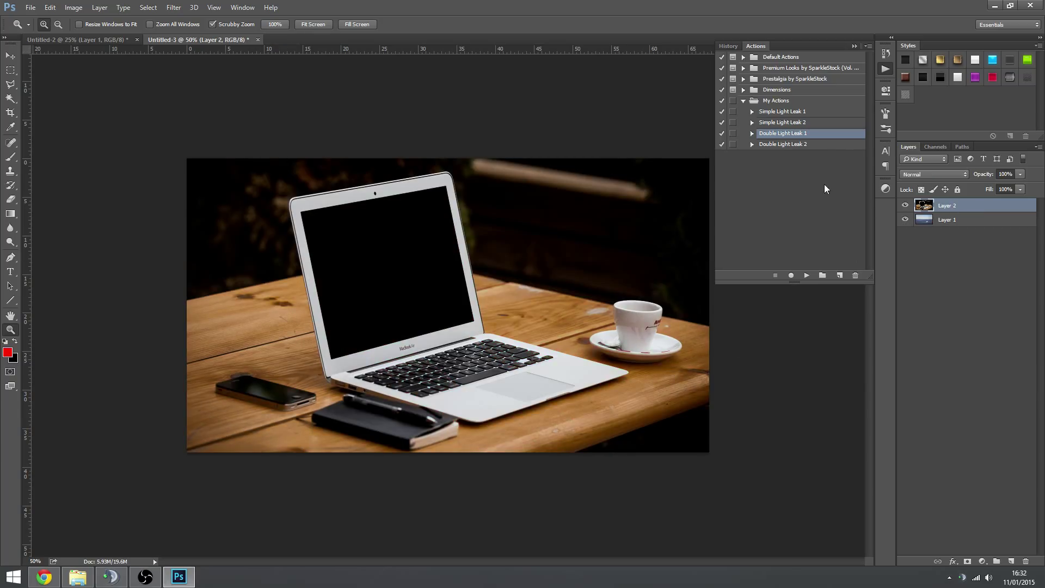
- Play the Double Light Leak 2 action over the laptop photo and preview it over the sea photo as well
left_click(795, 144)
left_click(807, 275)
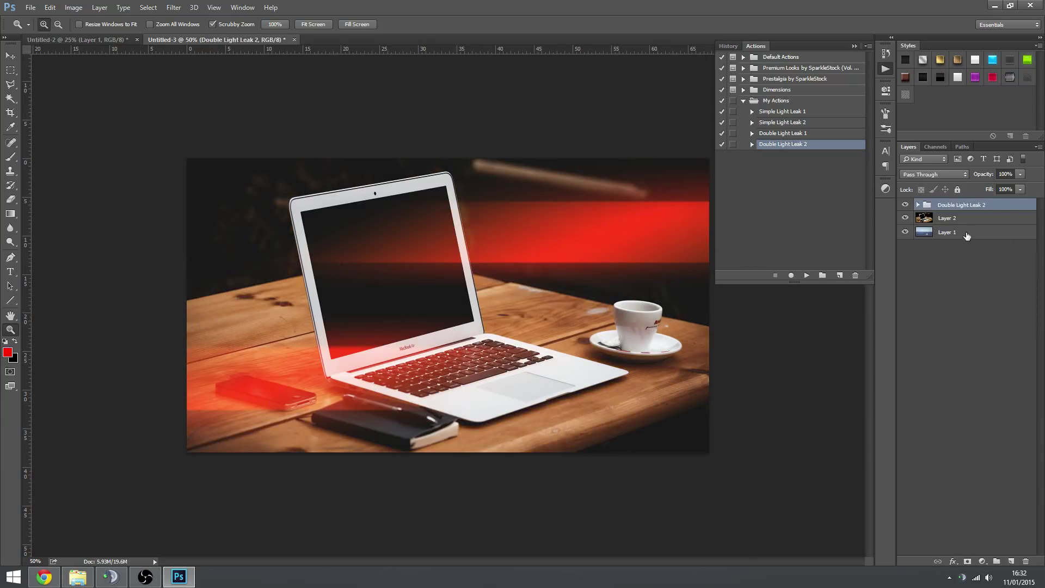
left_click(907, 218)
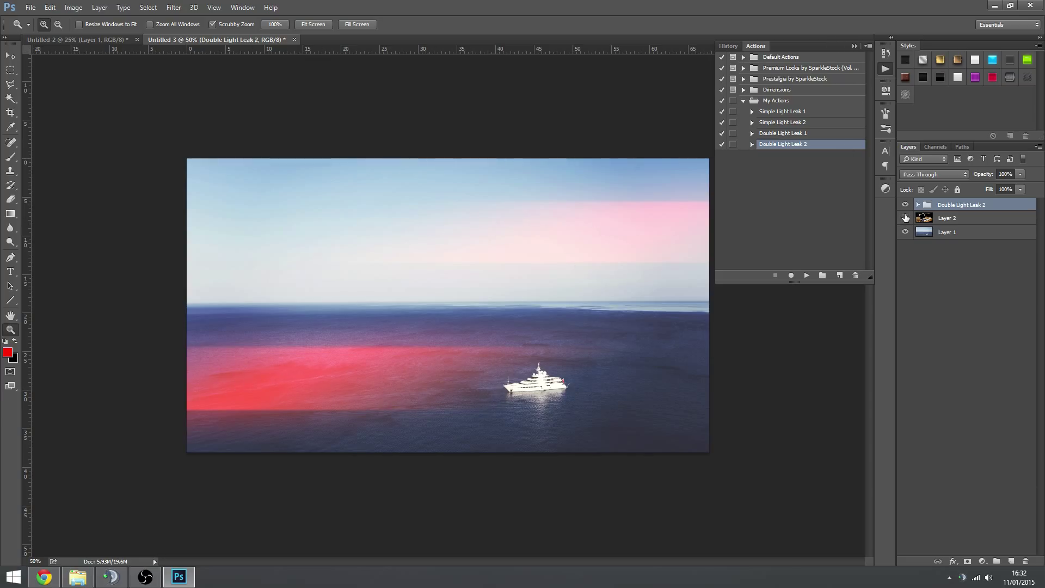
left_click(906, 218)
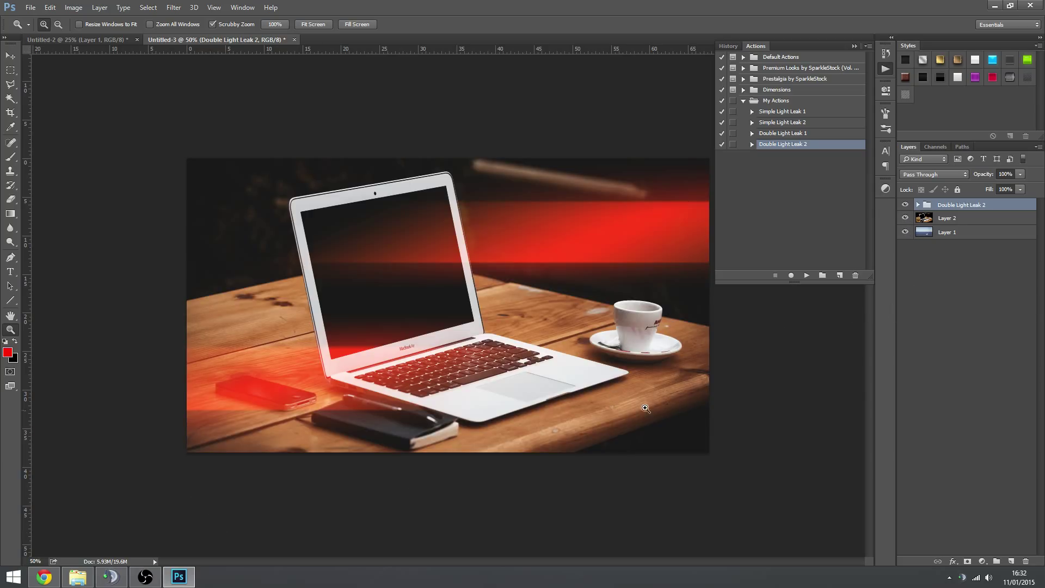
left_click(855, 46)
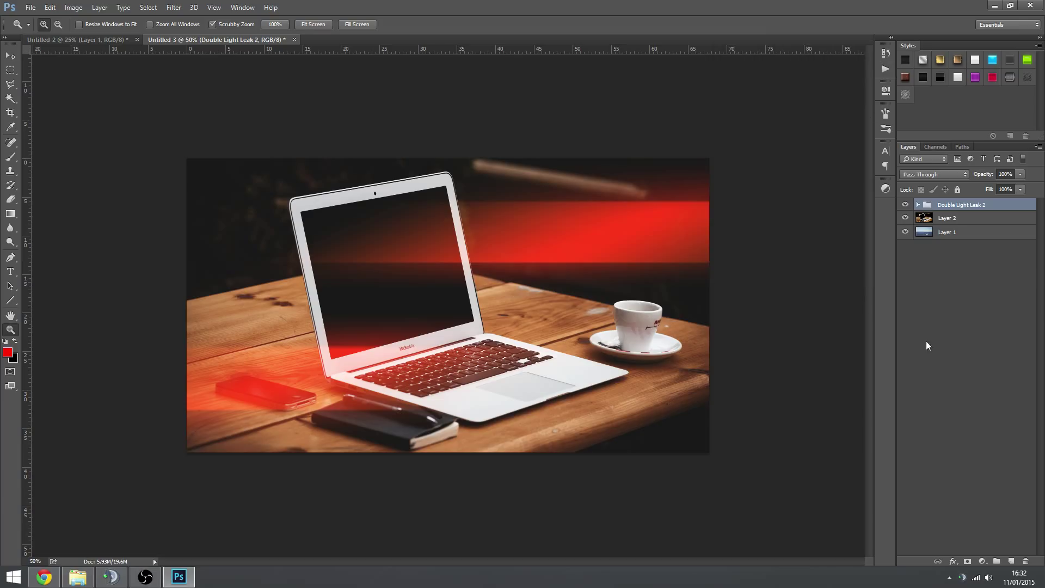
left_click(945, 321)
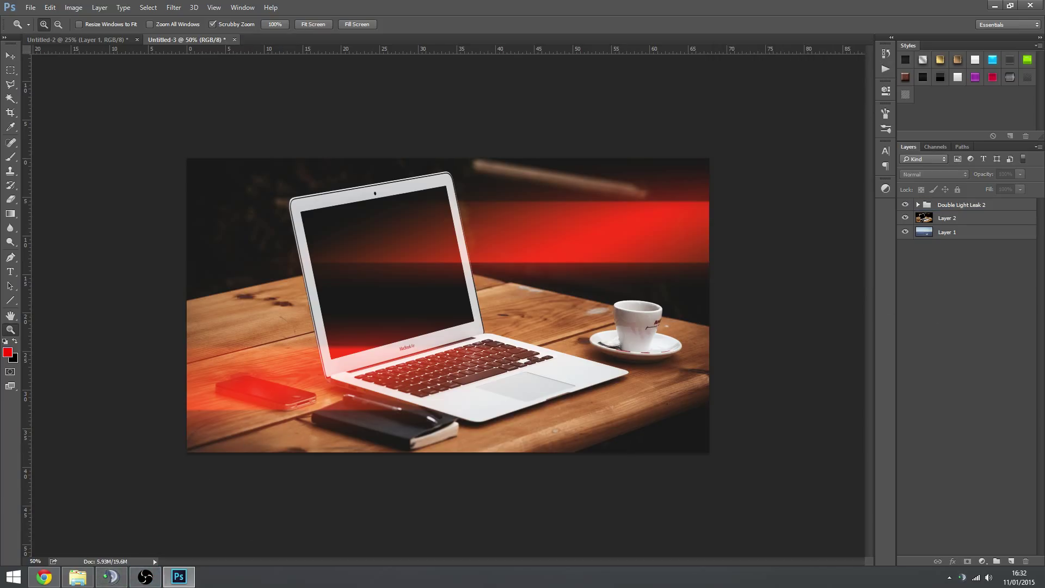
left_click(145, 577)
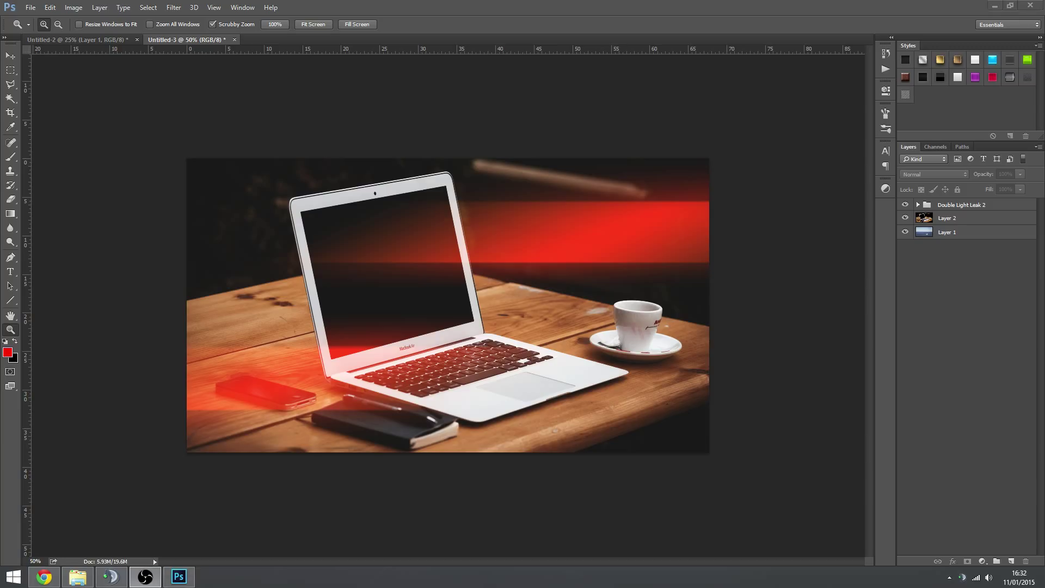